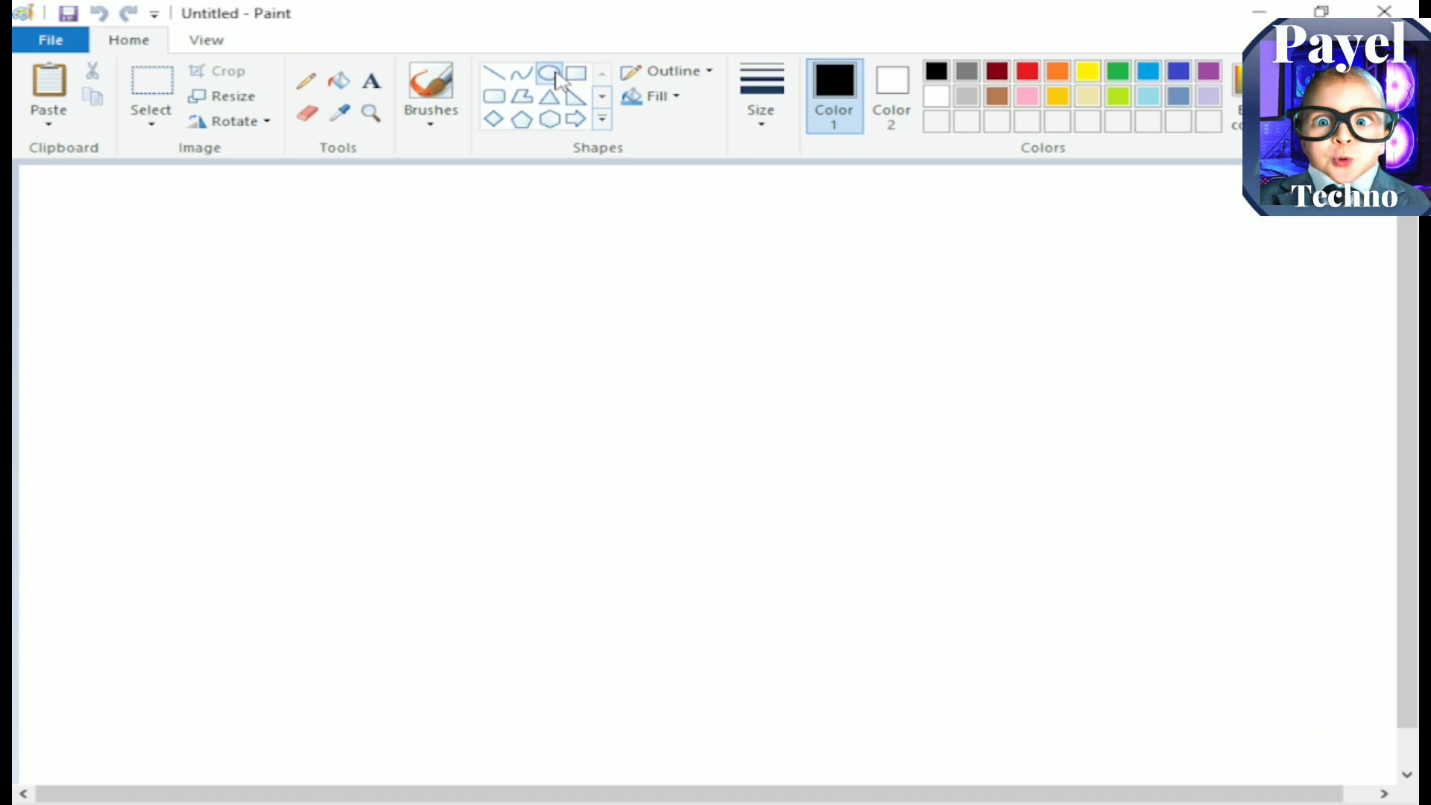
Step: Draw a black circle outline with the Oval tool and shift it slightly up and left
{"action": "left_click", "coordinate": [555, 75]}
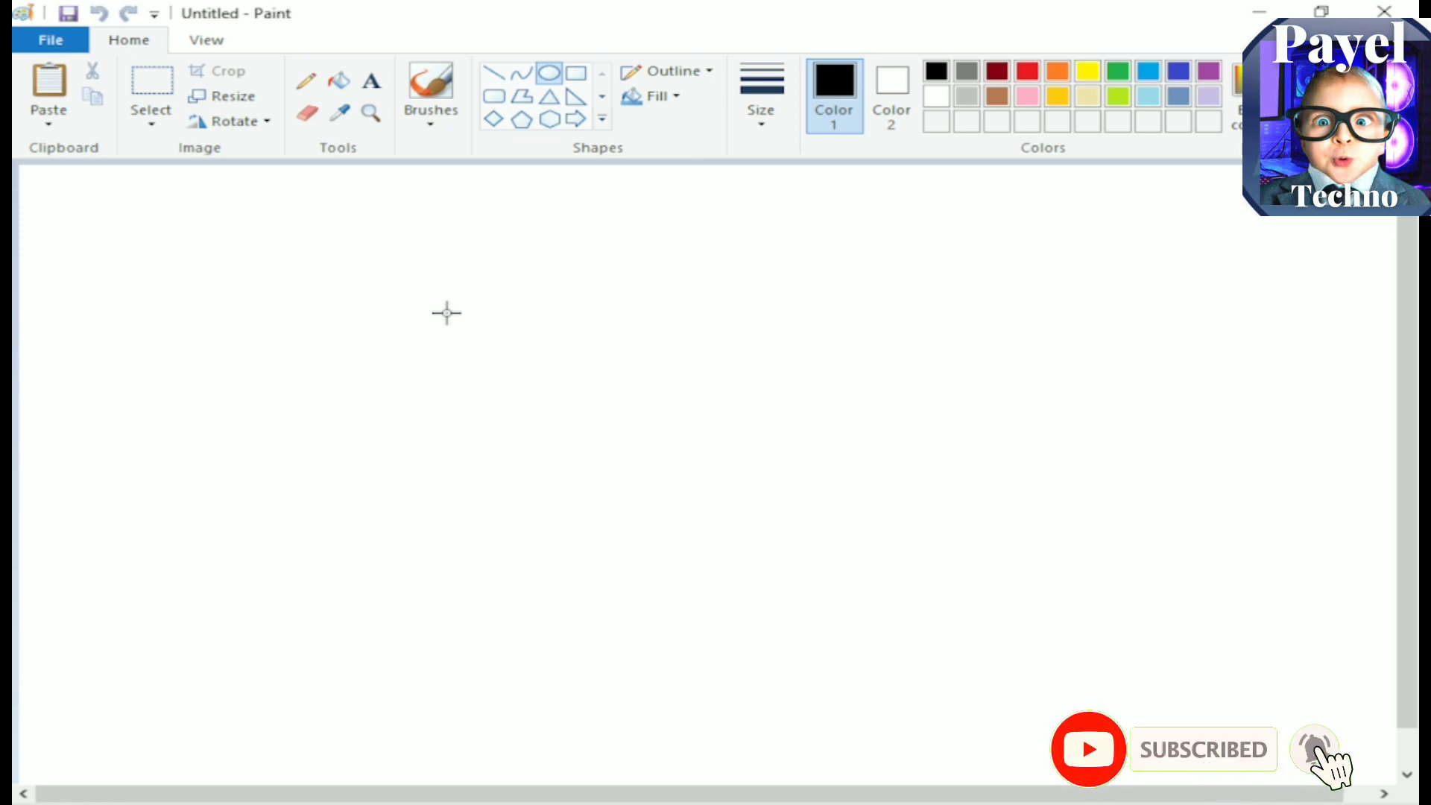
{"action": "mouse_move", "coordinate": [501, 327]}
{"action": "left_mouse_down"}
{"action": "mouse_move", "coordinate": [667, 540]}
{"action": "mouse_move", "coordinate": [763, 566]}
{"action": "left_mouse_up"}
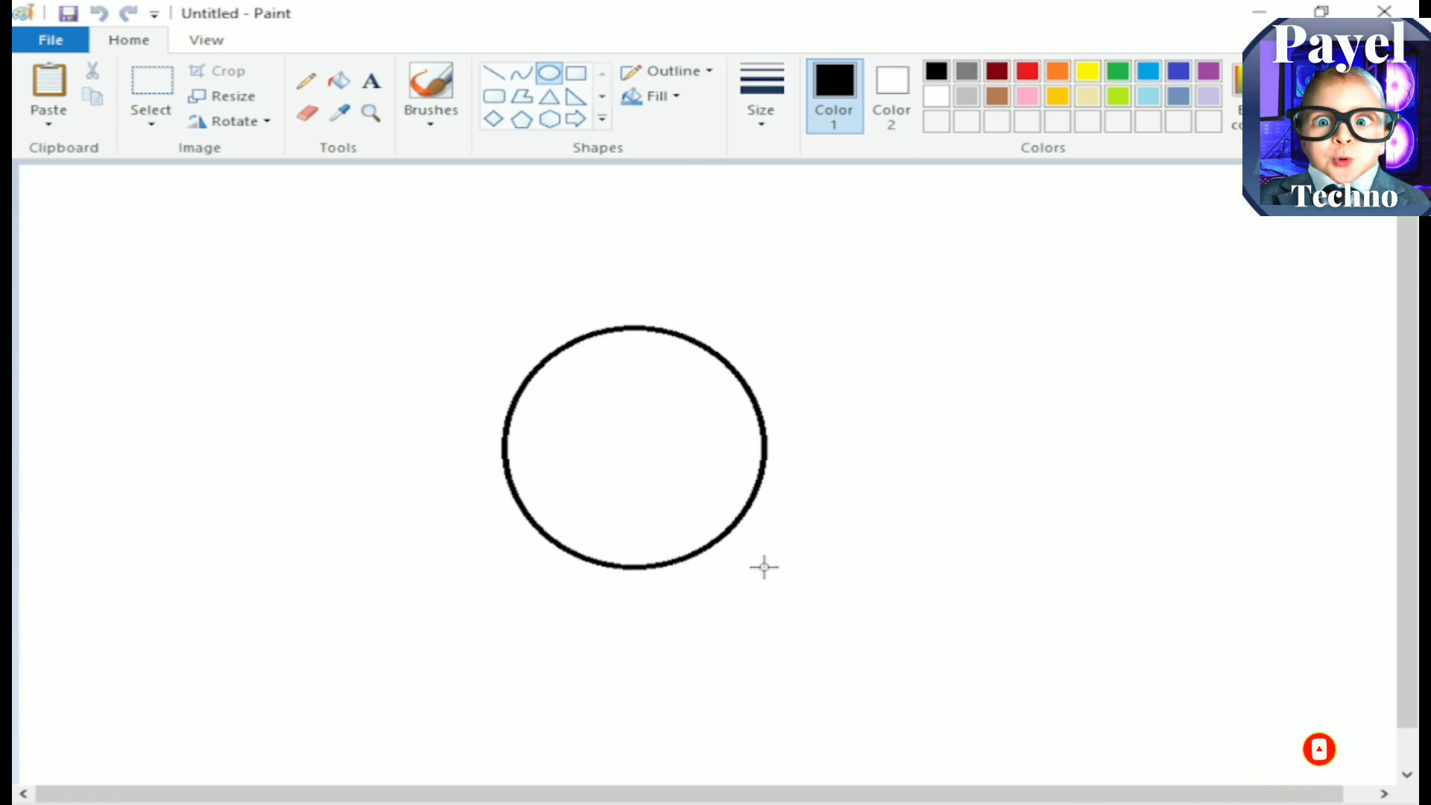
{"action": "left_click_drag", "start_coordinate": [671, 485], "coordinate": [639, 440]}
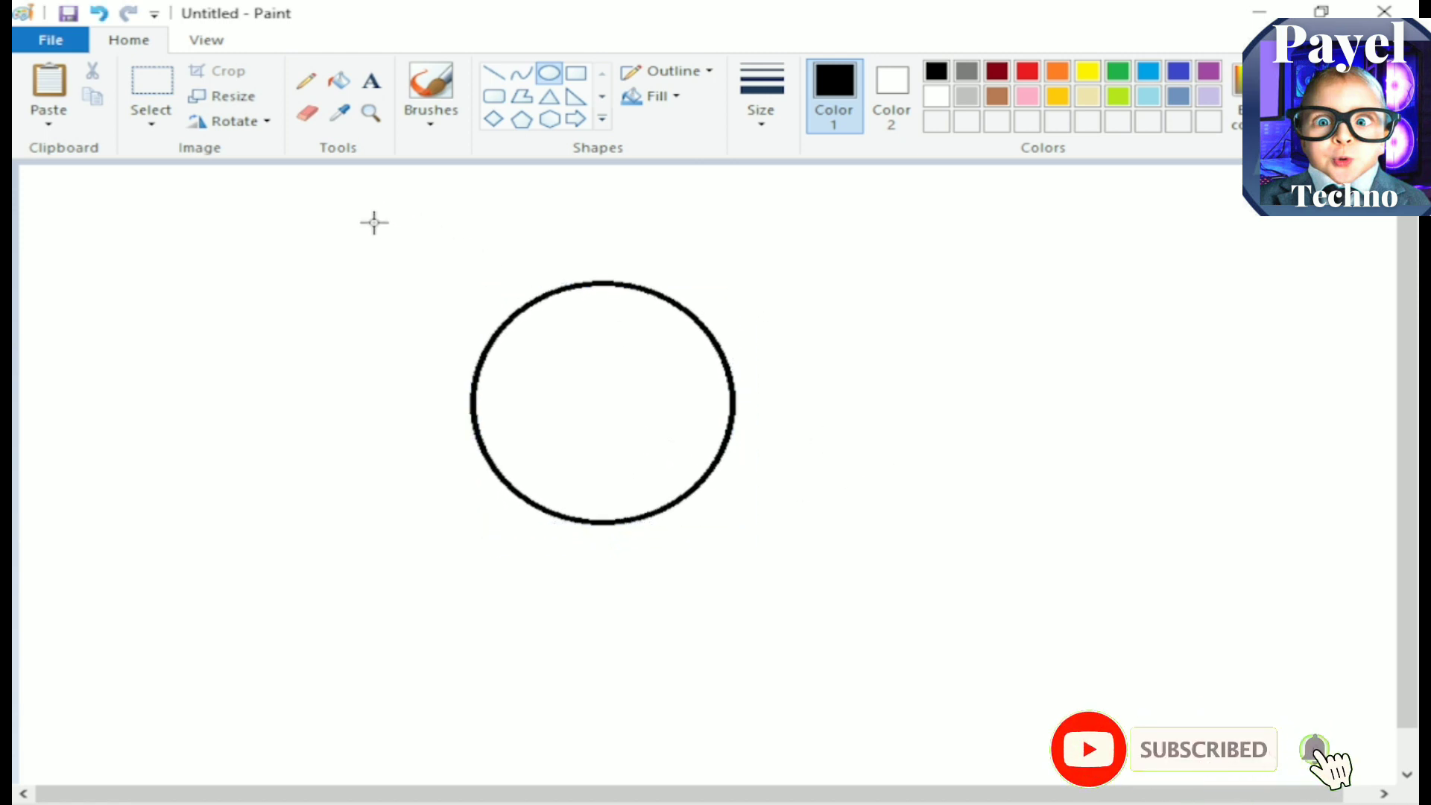
Step: Draw a larger black circle around the first one and move it until both are concentric, forming a ring
{"action": "left_click_drag", "start_coordinate": [372, 220], "coordinate": [755, 593]}
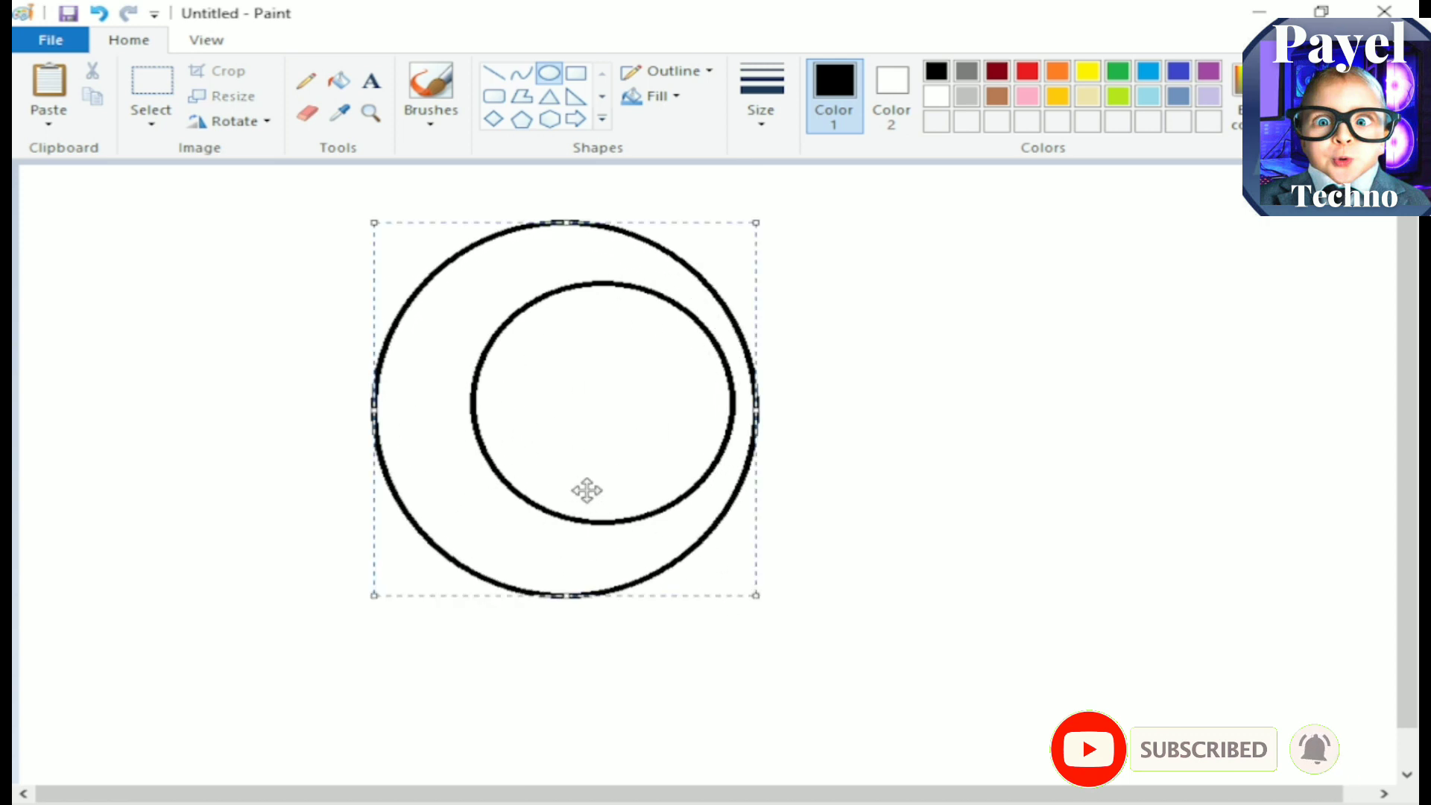
{"action": "left_click_drag", "start_coordinate": [584, 489], "coordinate": [620, 484]}
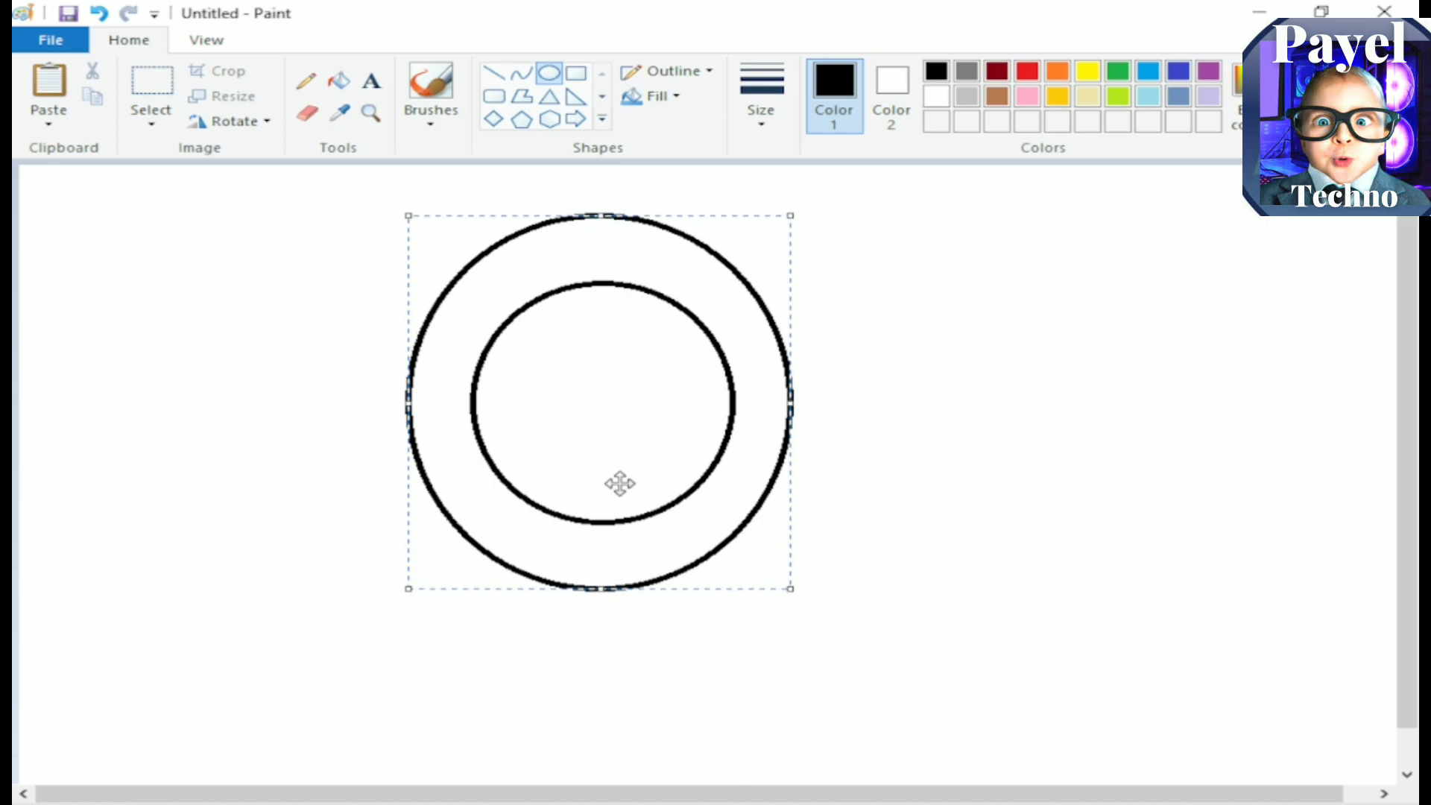
{"action": "left_click", "coordinate": [985, 445]}
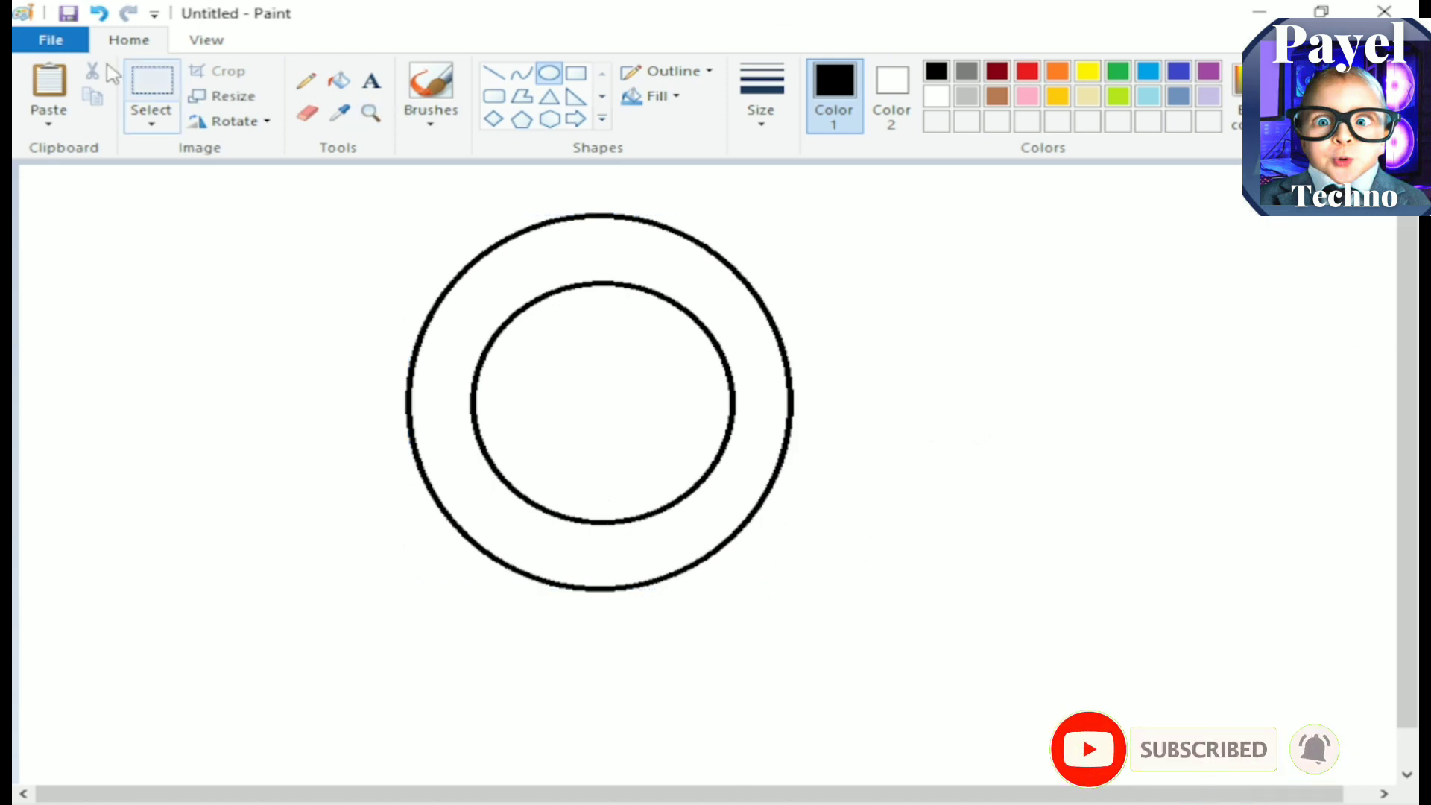
Step: Draw a thin red diagonal line across the ring's upper-right part, joining the outer circle to the inner circle
{"action": "left_click", "coordinate": [492, 73]}
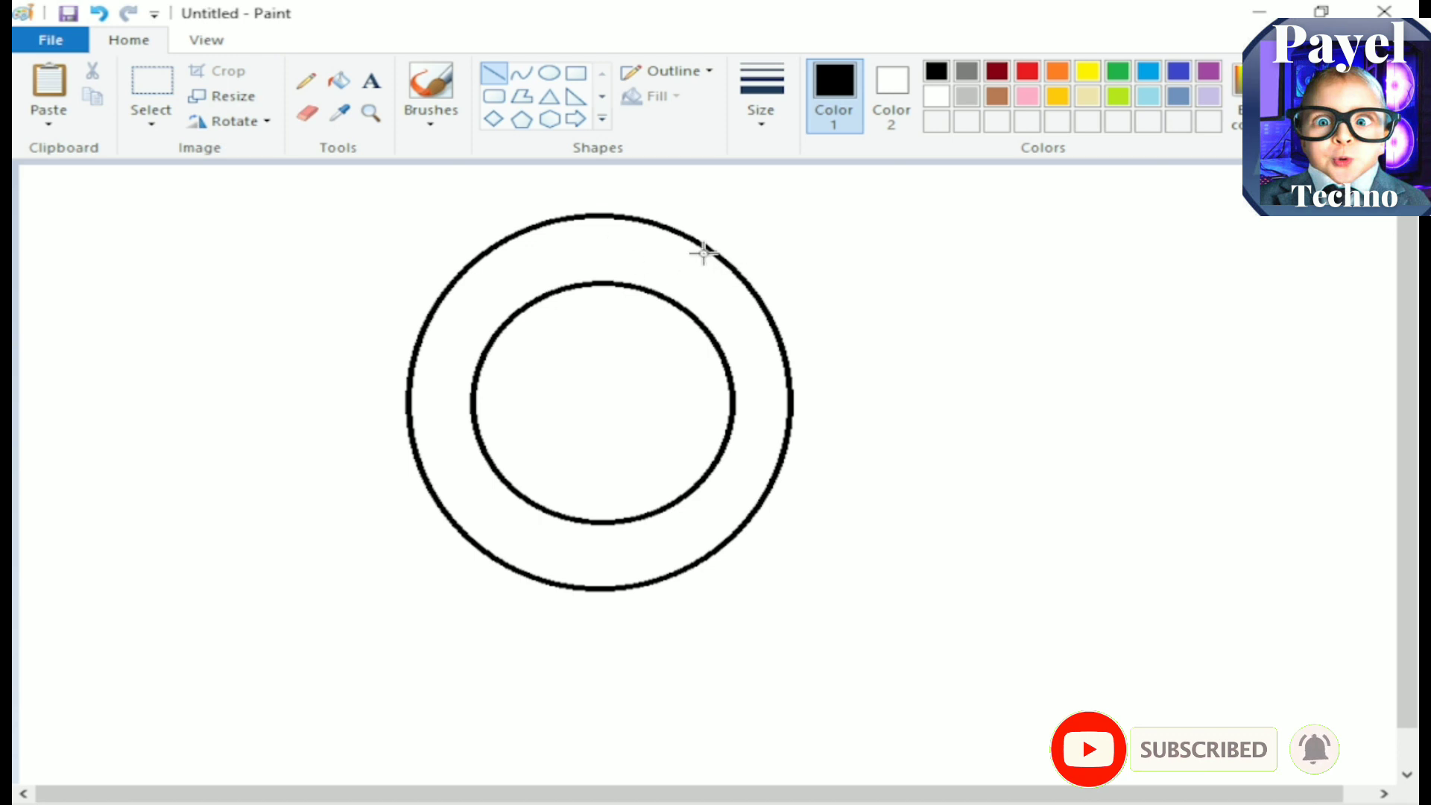
{"action": "left_click_drag", "start_coordinate": [706, 249], "coordinate": [654, 294]}
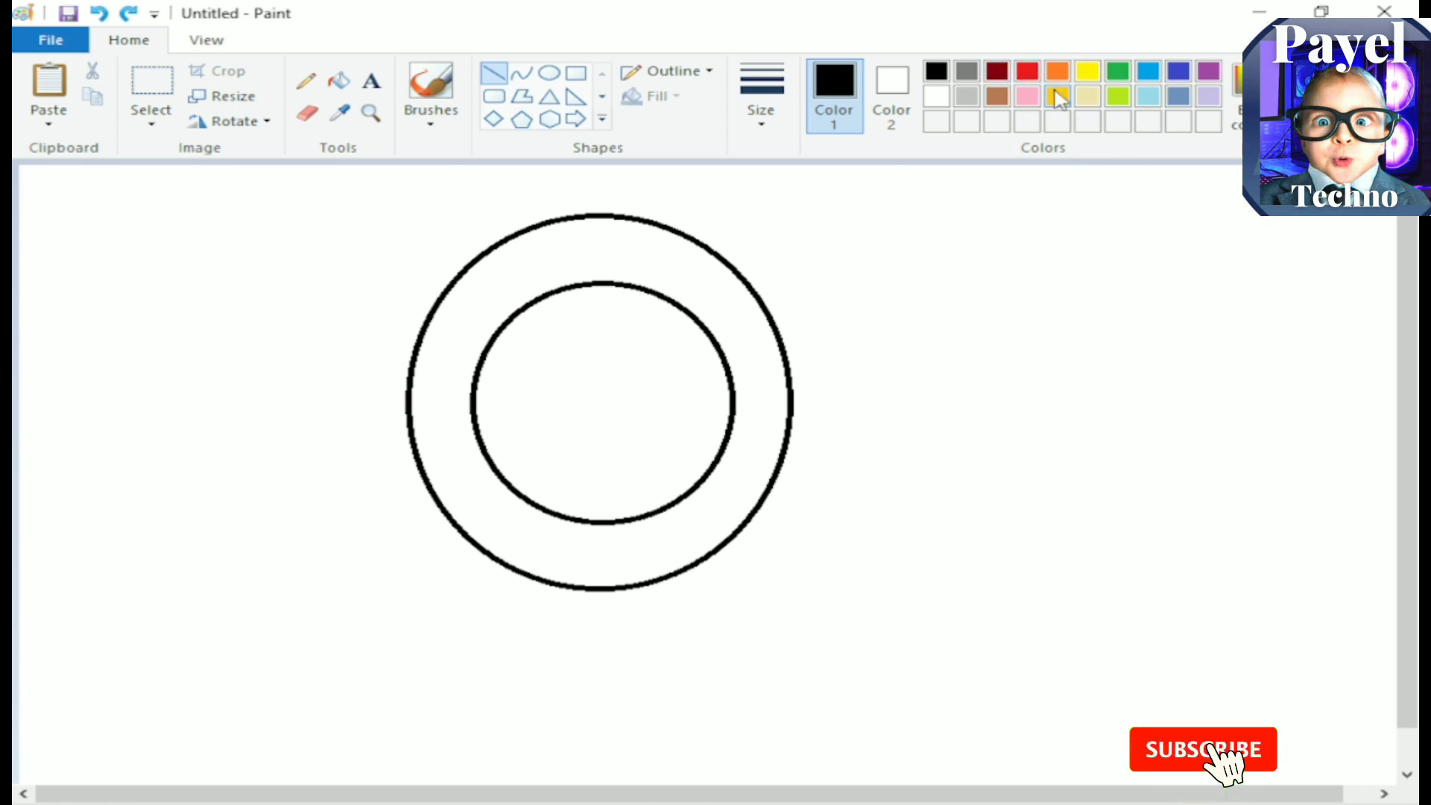
{"action": "left_click", "coordinate": [1027, 72]}
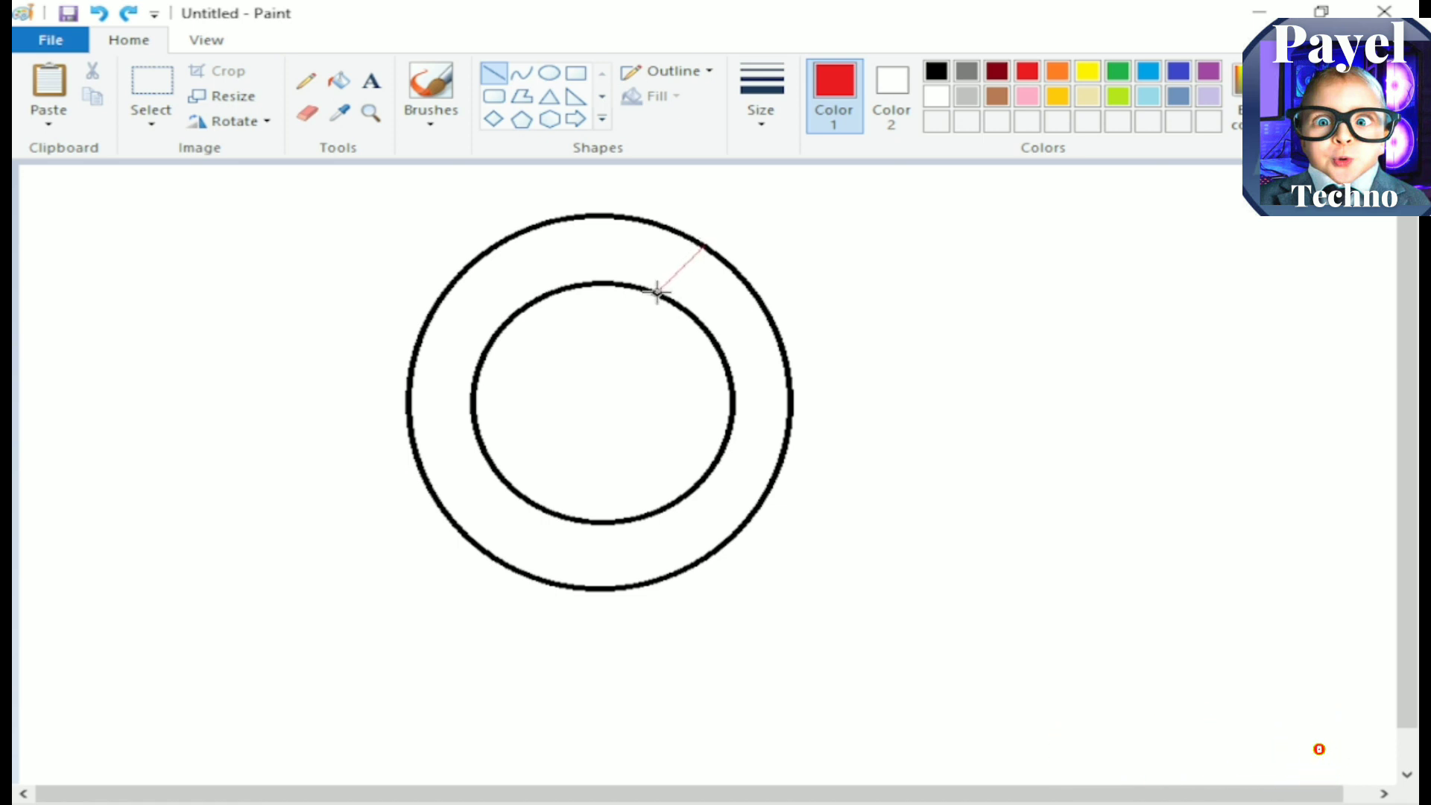
{"action": "left_click_drag", "start_coordinate": [656, 291], "coordinate": [650, 289]}
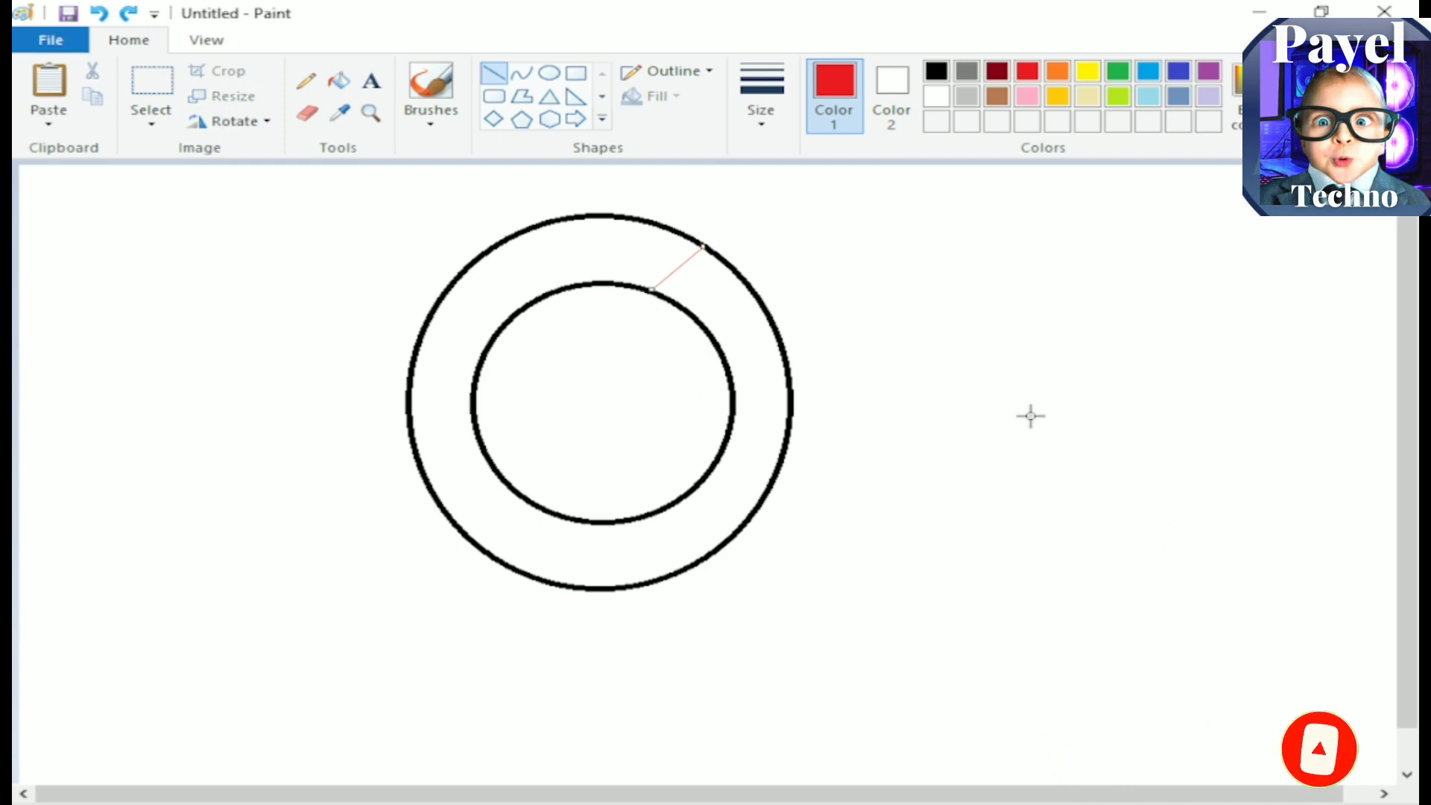
{"action": "left_click", "coordinate": [903, 327]}
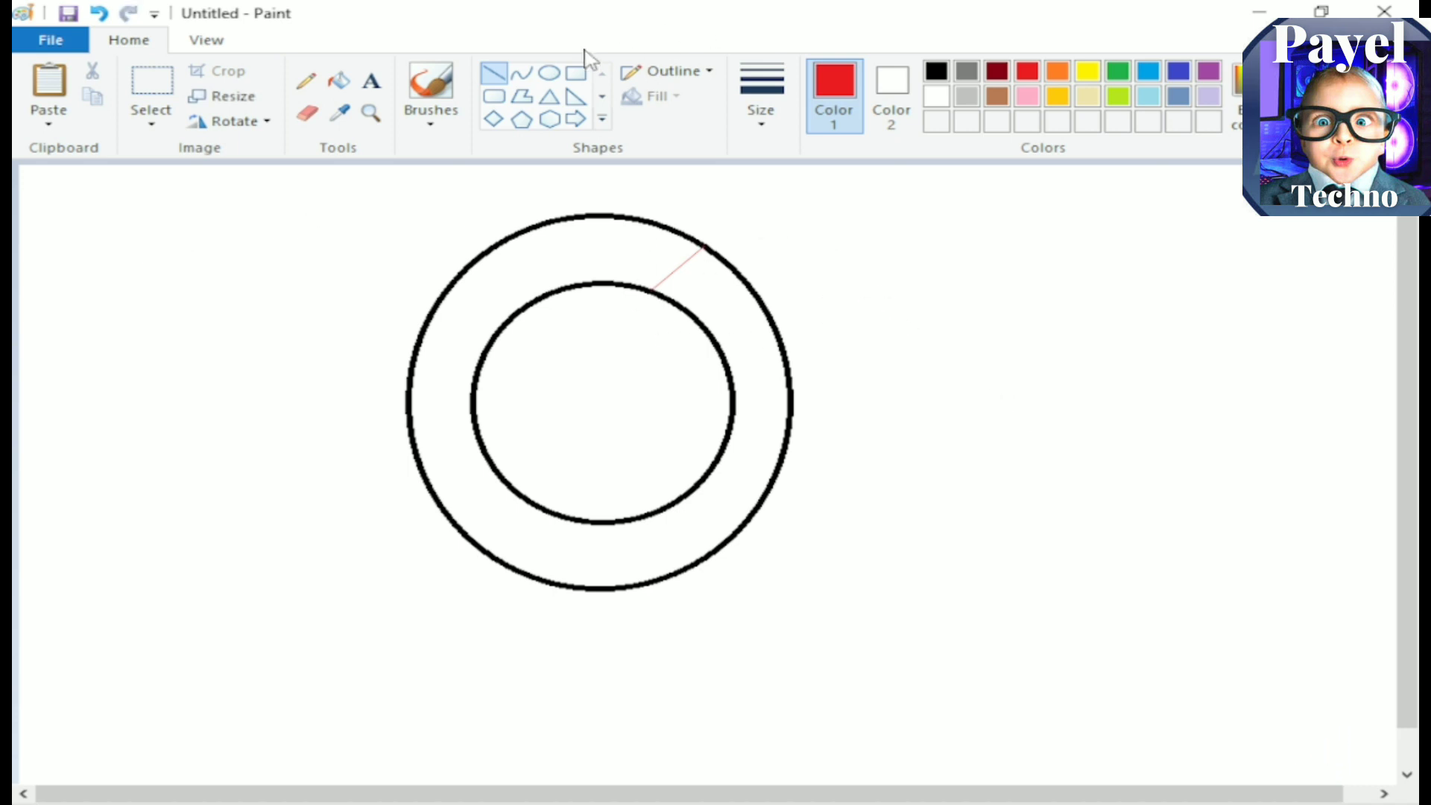
Step: Draw two yellow divider lines across the ring at its upper left and lower left, and a green one at its lower right
{"action": "left_click", "coordinate": [1087, 72]}
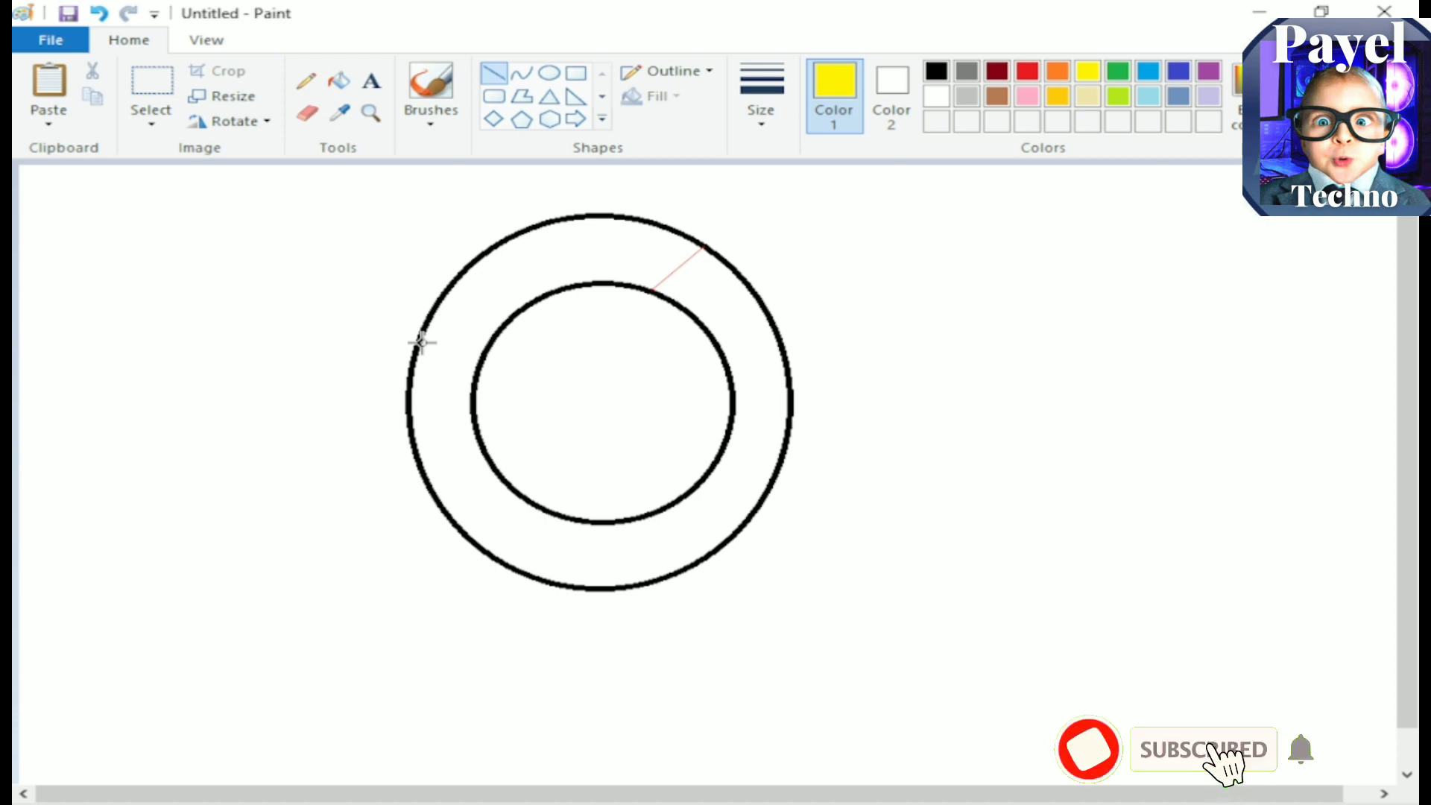
{"action": "left_click_drag", "start_coordinate": [418, 342], "coordinate": [466, 378]}
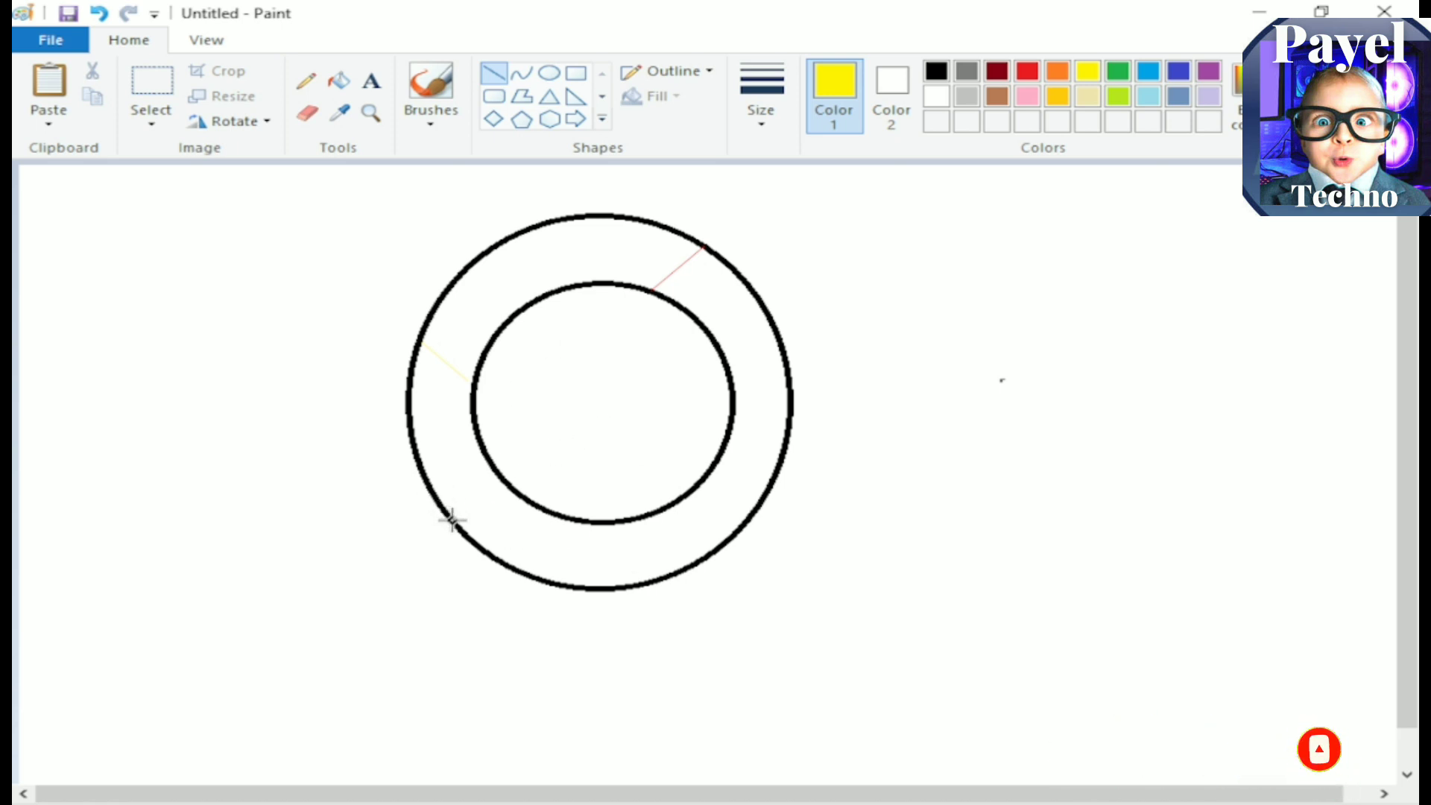
{"action": "left_click_drag", "start_coordinate": [476, 487], "coordinate": [490, 470]}
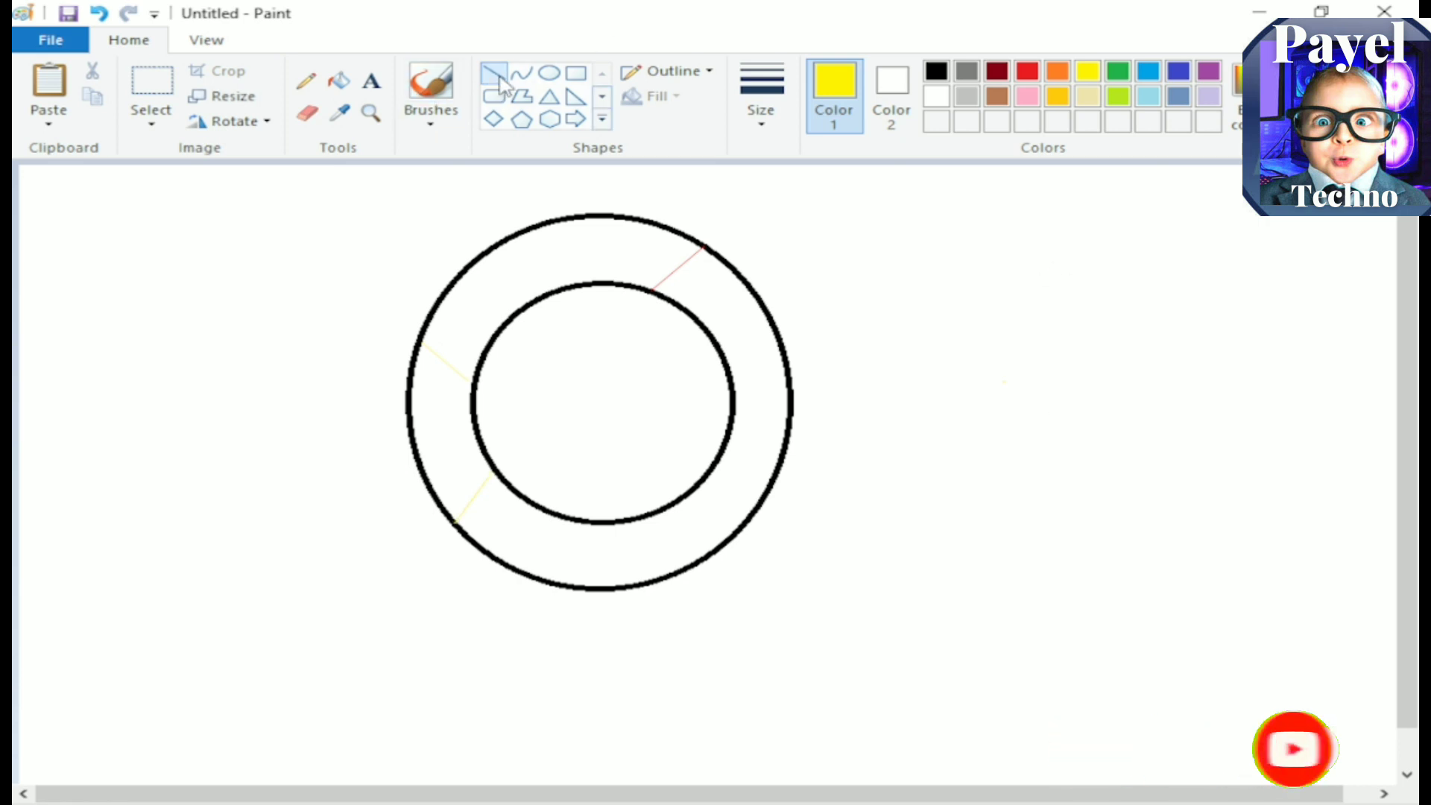
{"action": "left_click", "coordinate": [1118, 71]}
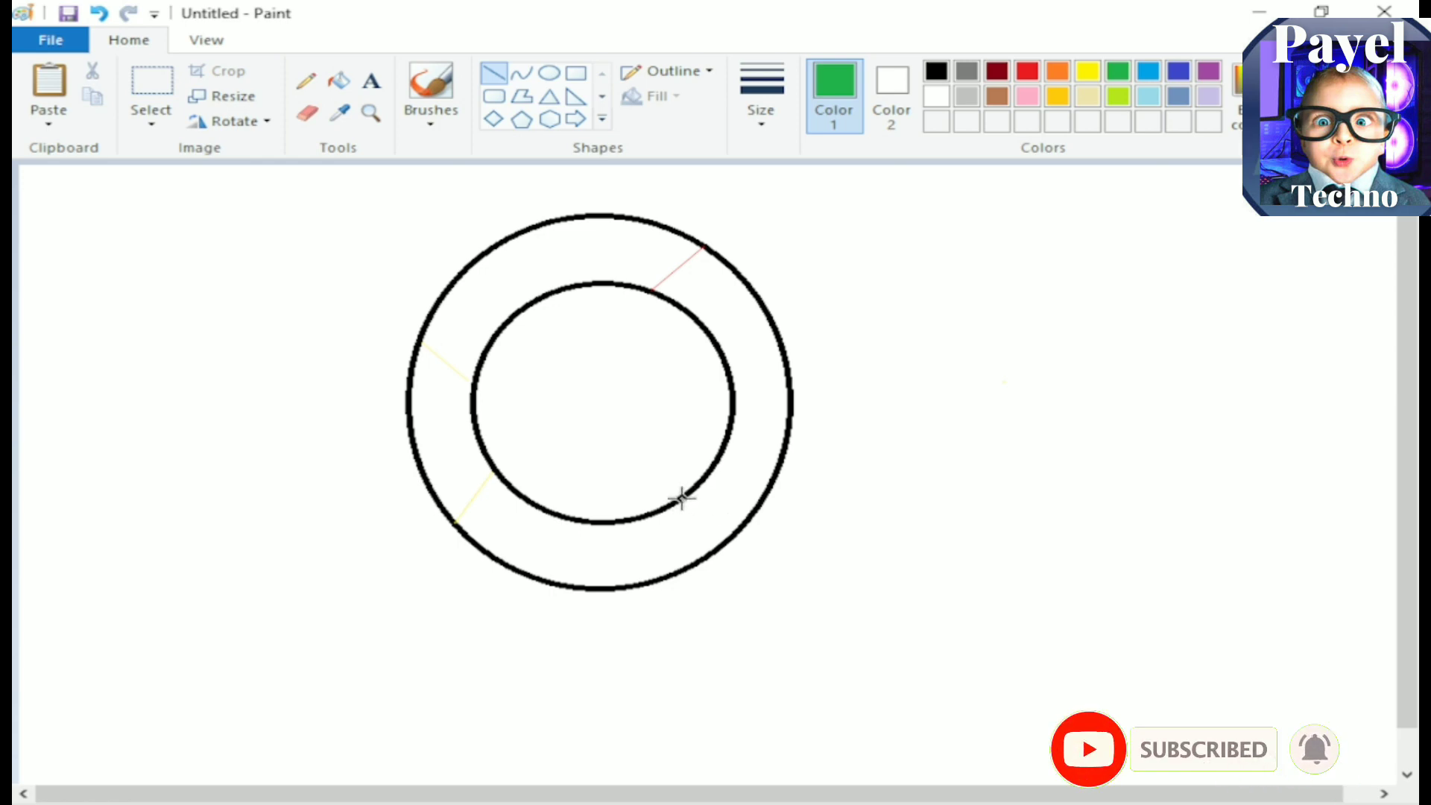
{"action": "left_click_drag", "start_coordinate": [680, 500], "coordinate": [715, 547]}
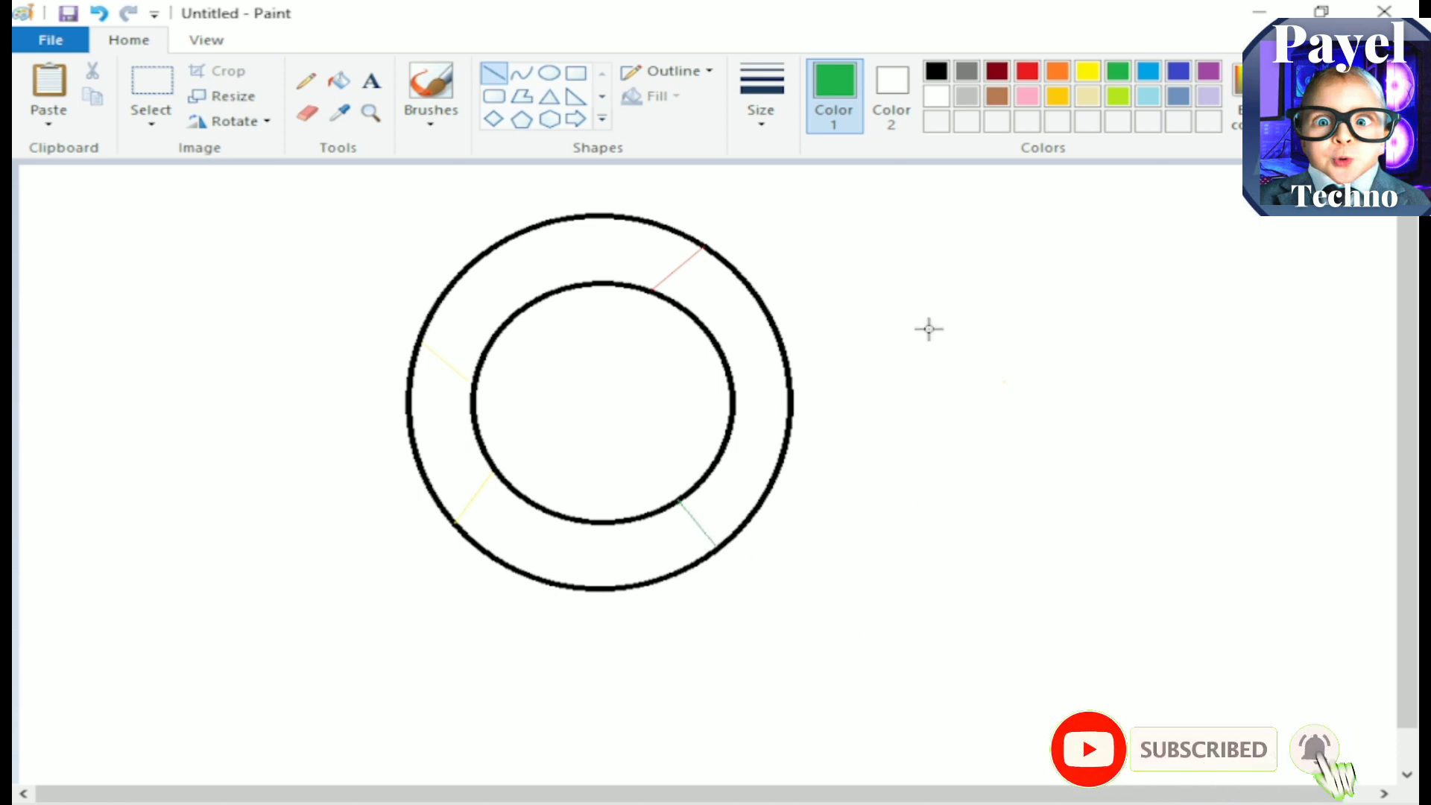
Step: Draw two parallel indigo horizontal lines, one from near the centre to the outer circle and a shorter one below ending at the inner circle
{"action": "left_click", "coordinate": [1178, 72]}
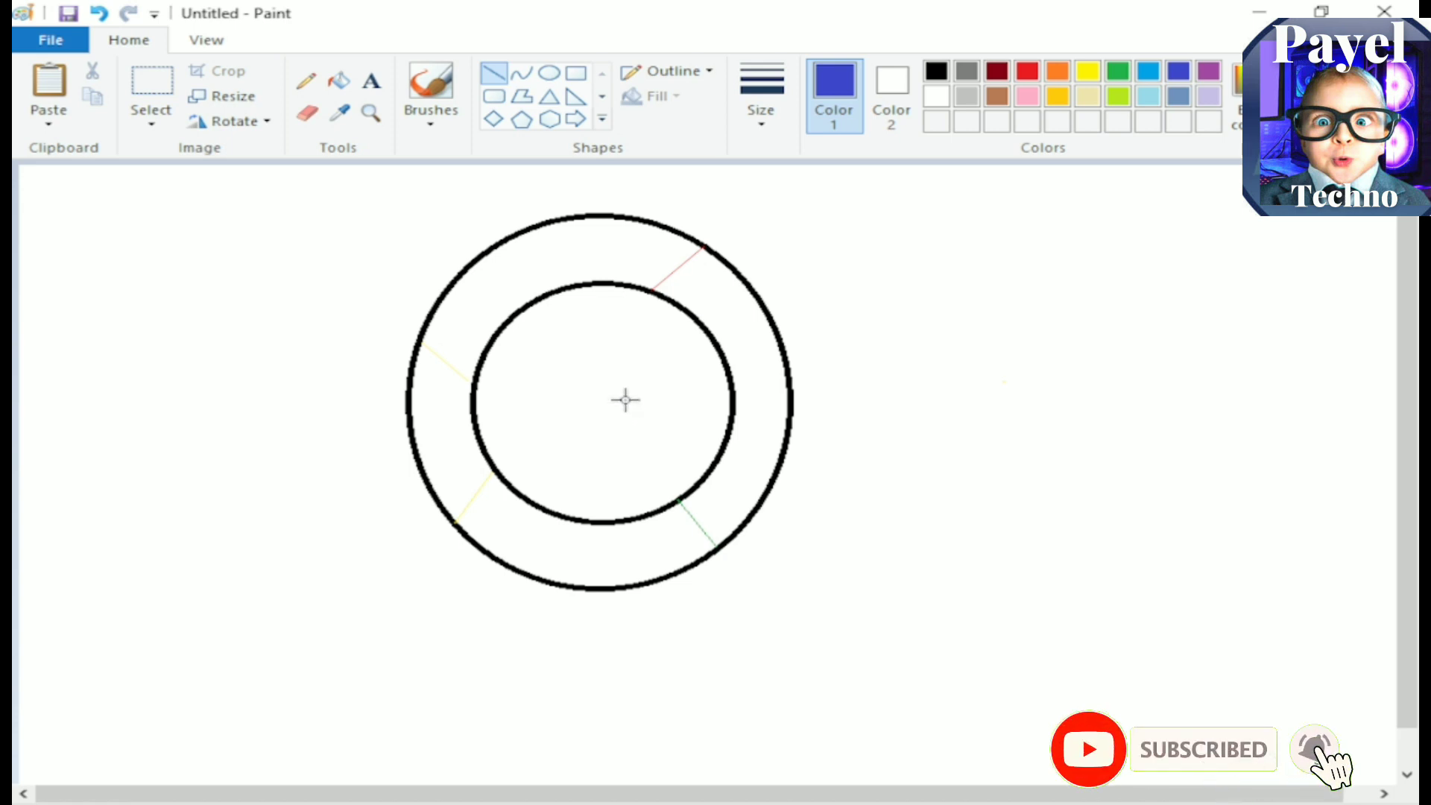
{"action": "left_click_drag", "start_coordinate": [625, 400], "coordinate": [679, 399]}
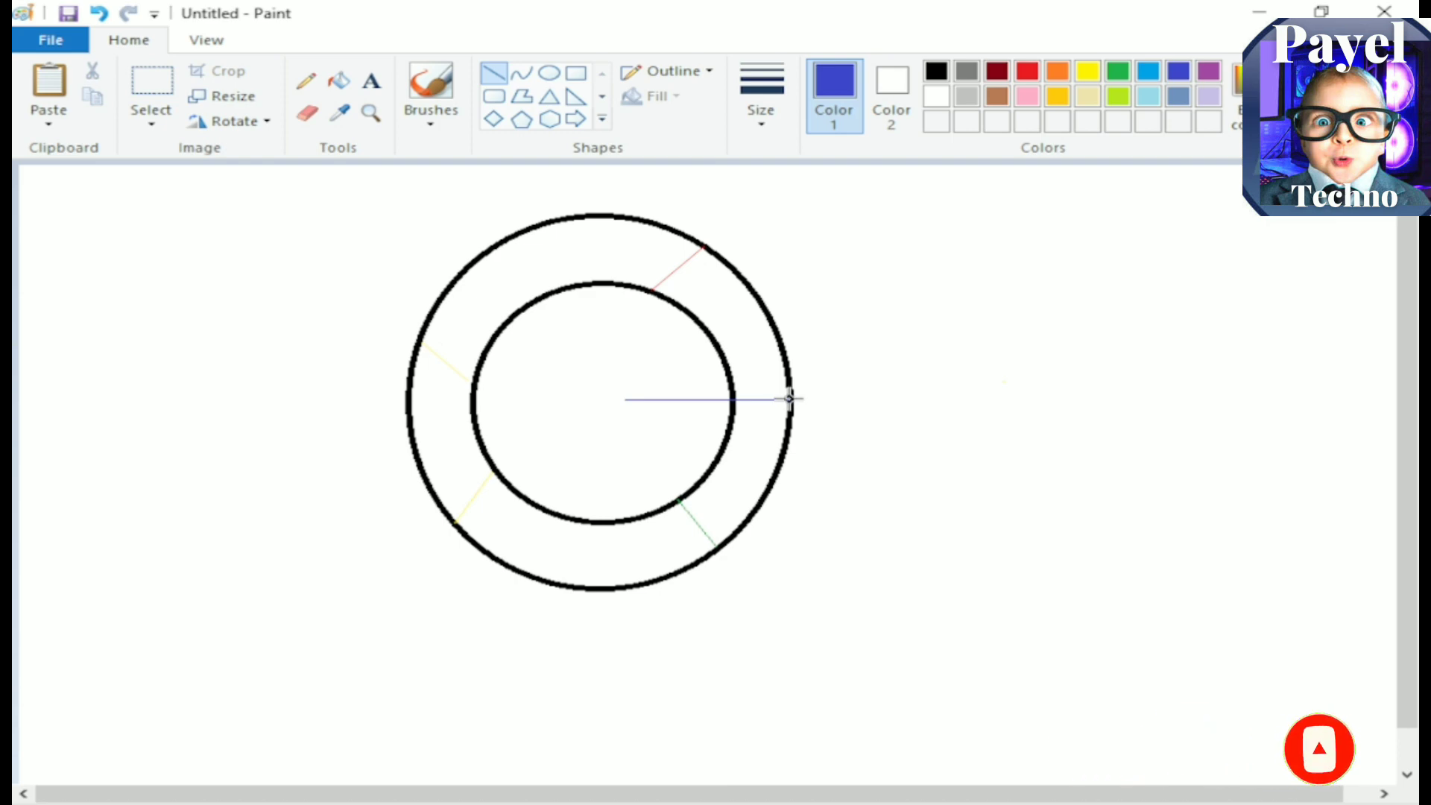
{"action": "left_click_drag", "start_coordinate": [788, 399], "coordinate": [788, 400]}
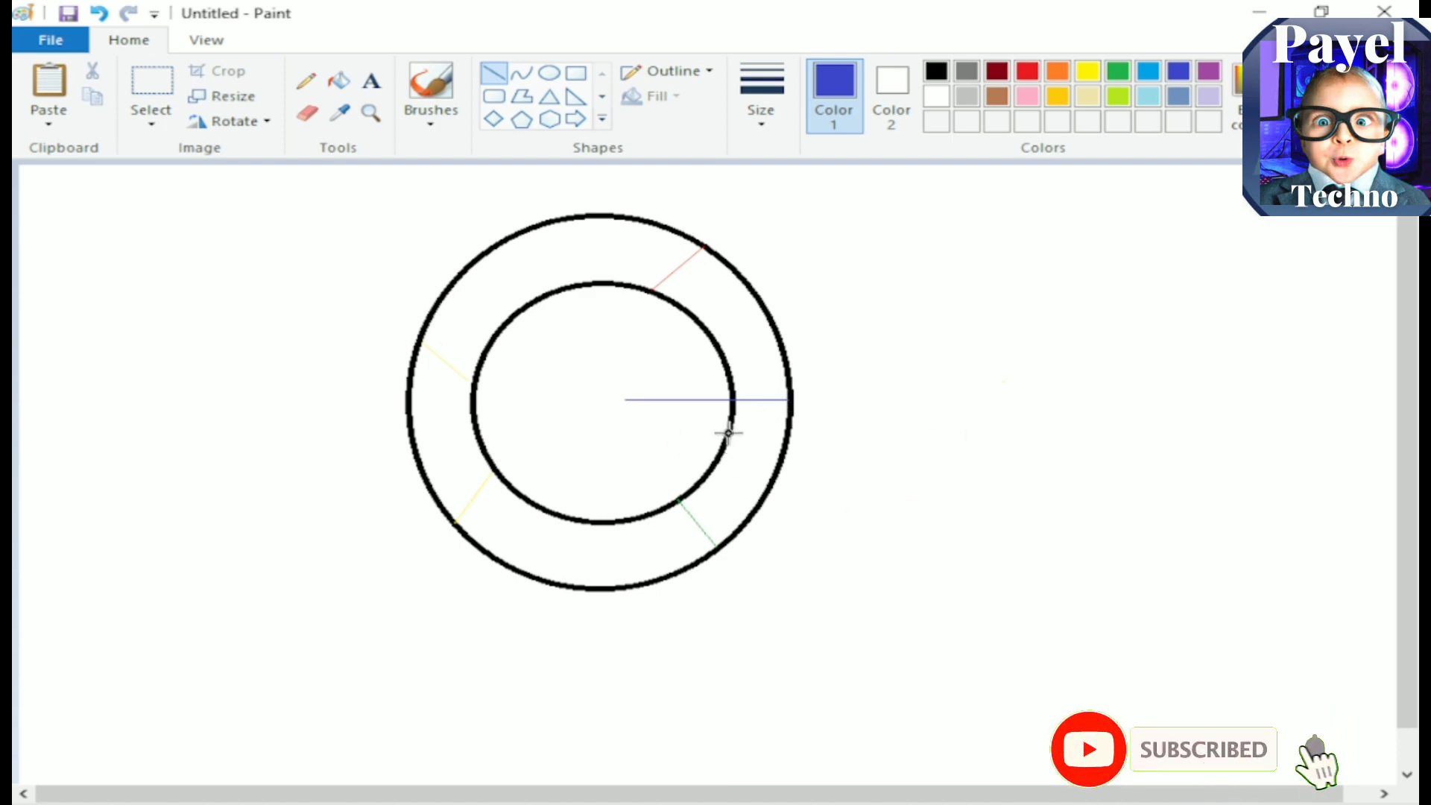
{"action": "left_click_drag", "start_coordinate": [729, 433], "coordinate": [626, 433]}
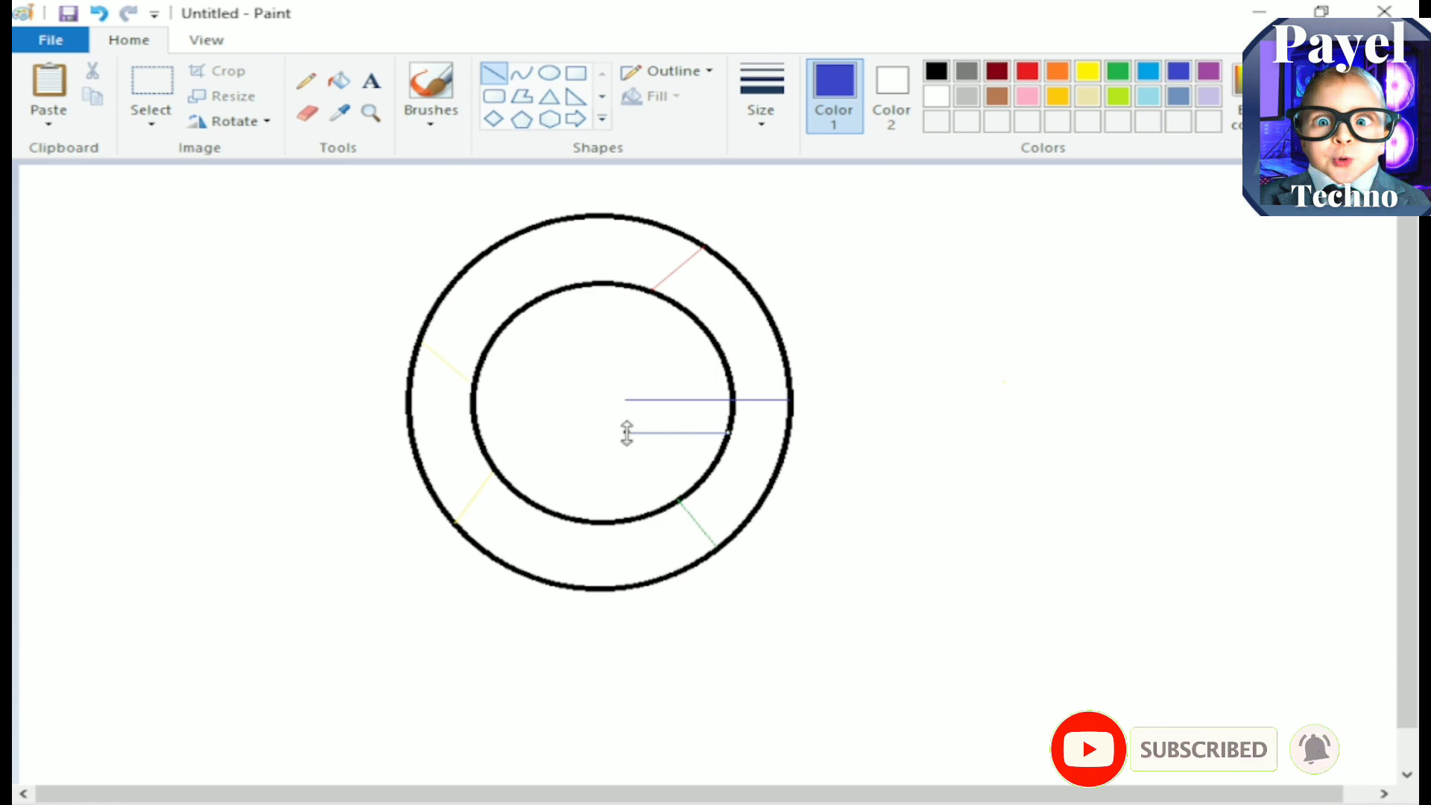
{"action": "key", "text": "ctrl+z"}
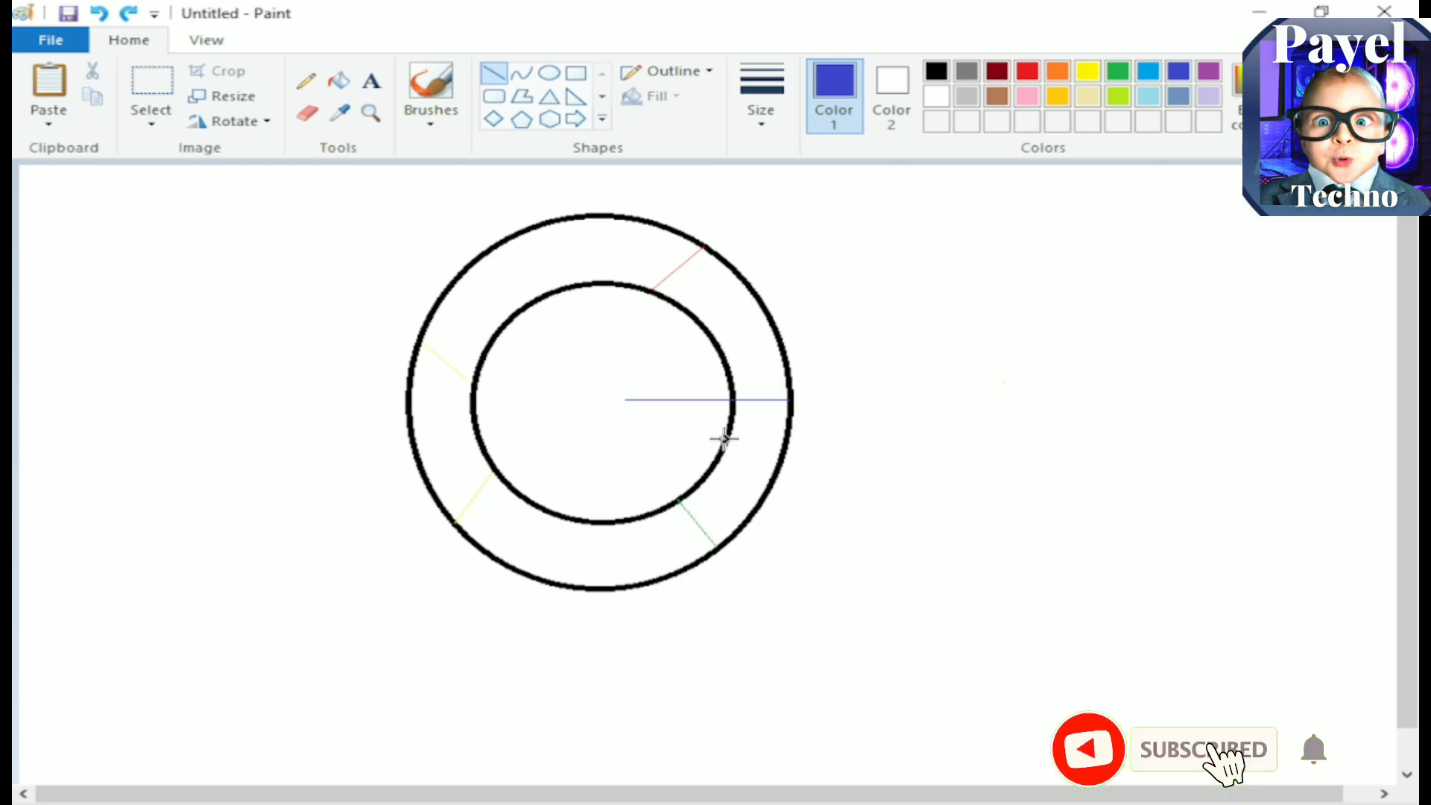
{"action": "left_click_drag", "start_coordinate": [722, 439], "coordinate": [623, 438]}
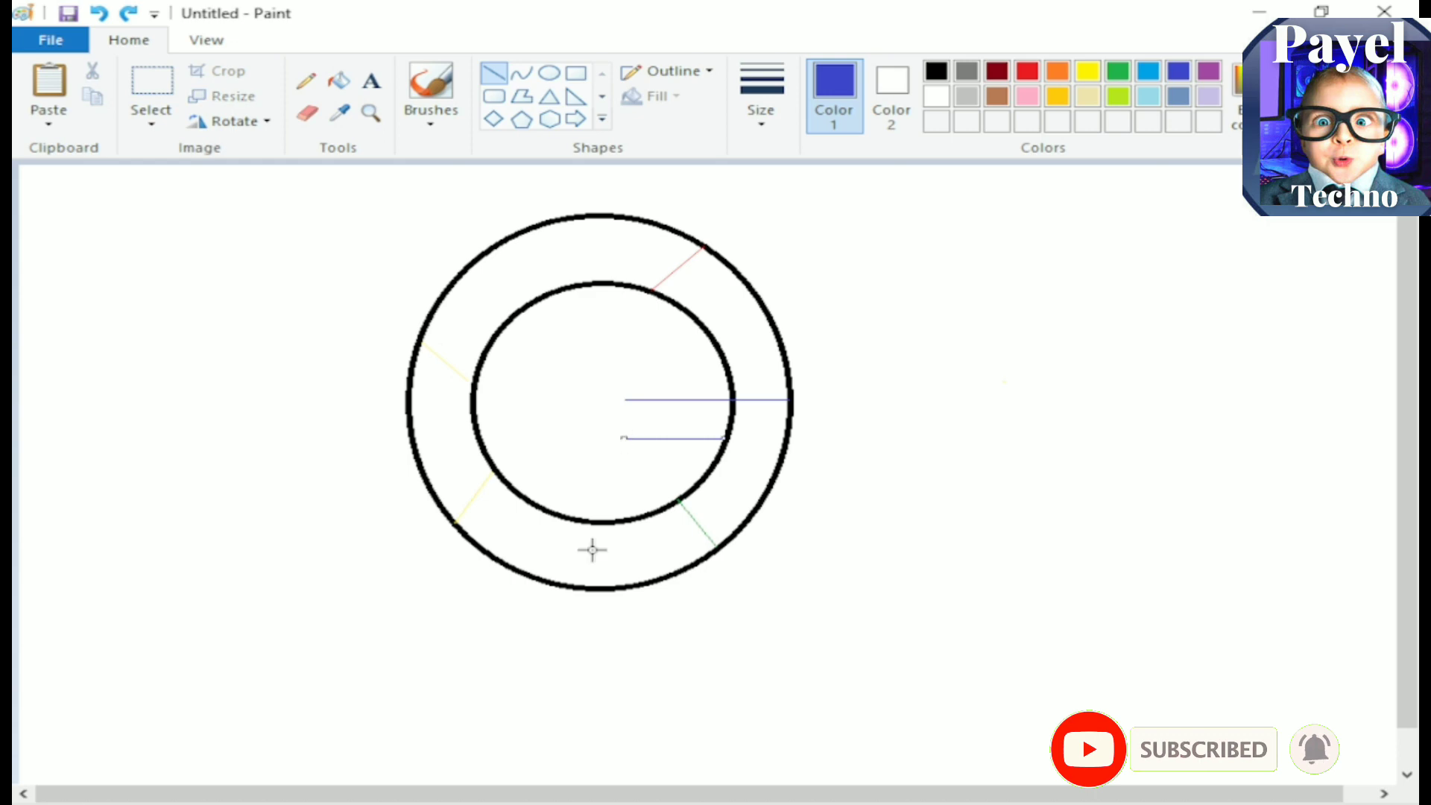
Step: Close the inner ends of the two horizontal lines with a thick indigo vertical line
{"action": "left_click", "coordinate": [493, 76]}
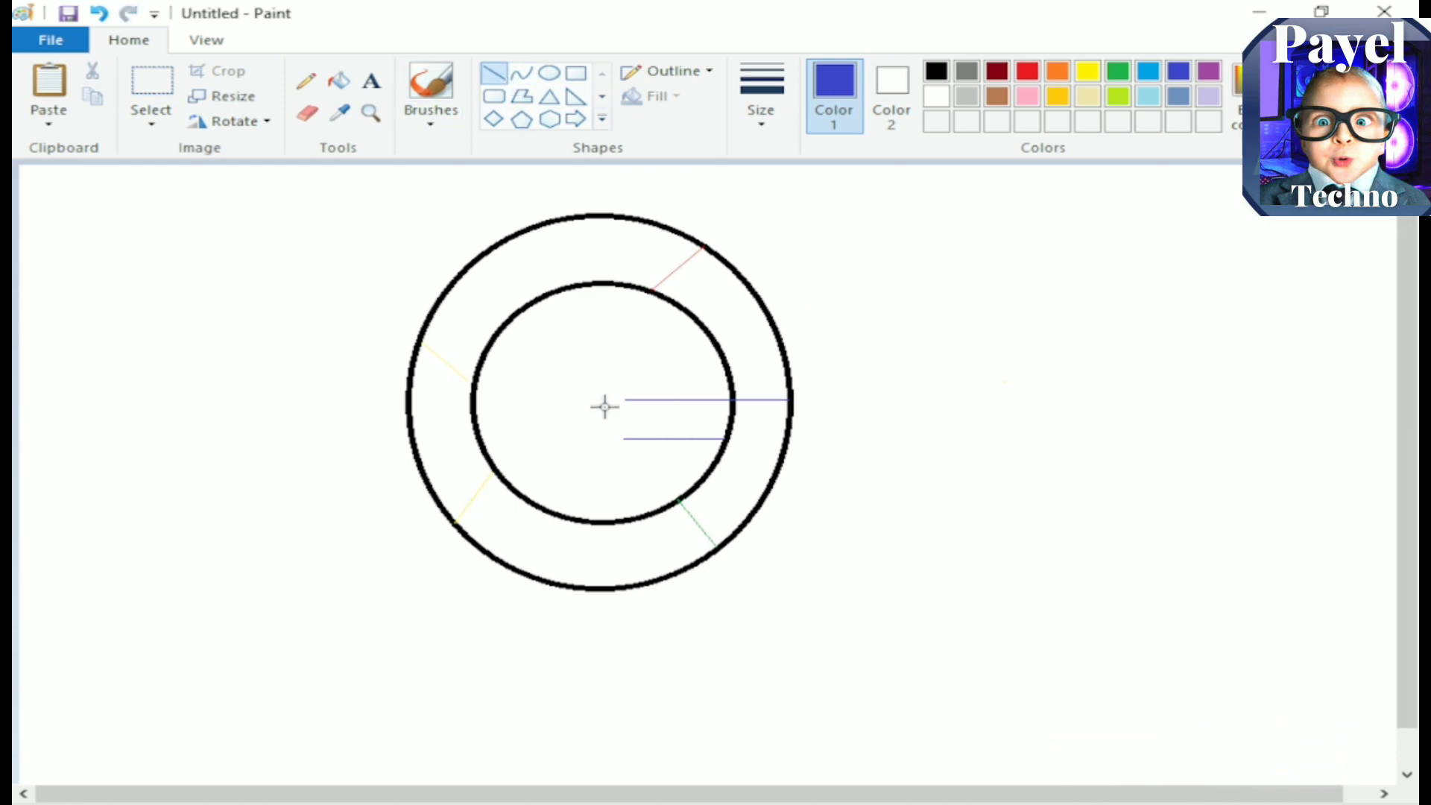
{"action": "left_click_drag", "start_coordinate": [626, 401], "coordinate": [623, 438]}
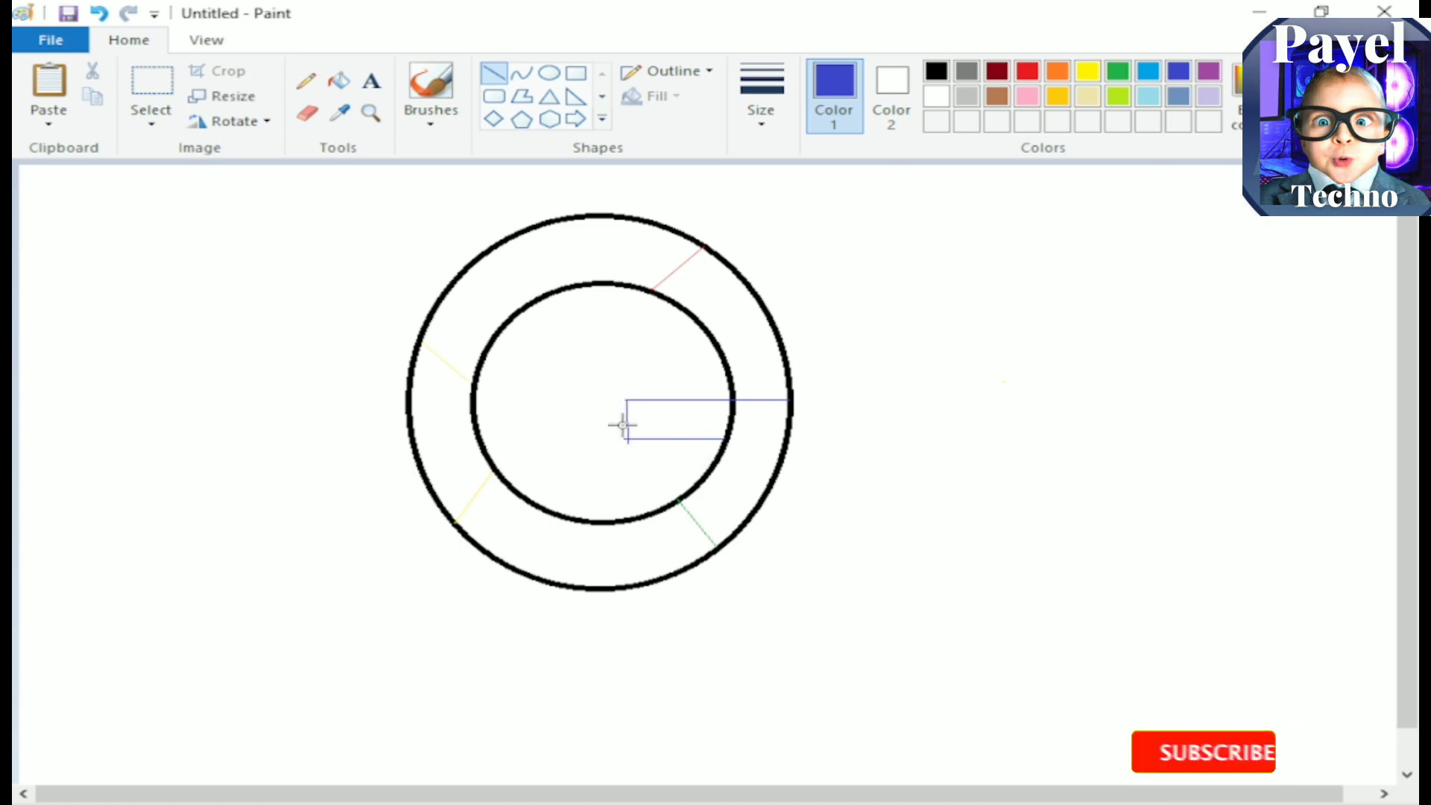
{"action": "key", "text": "ctrl+z"}
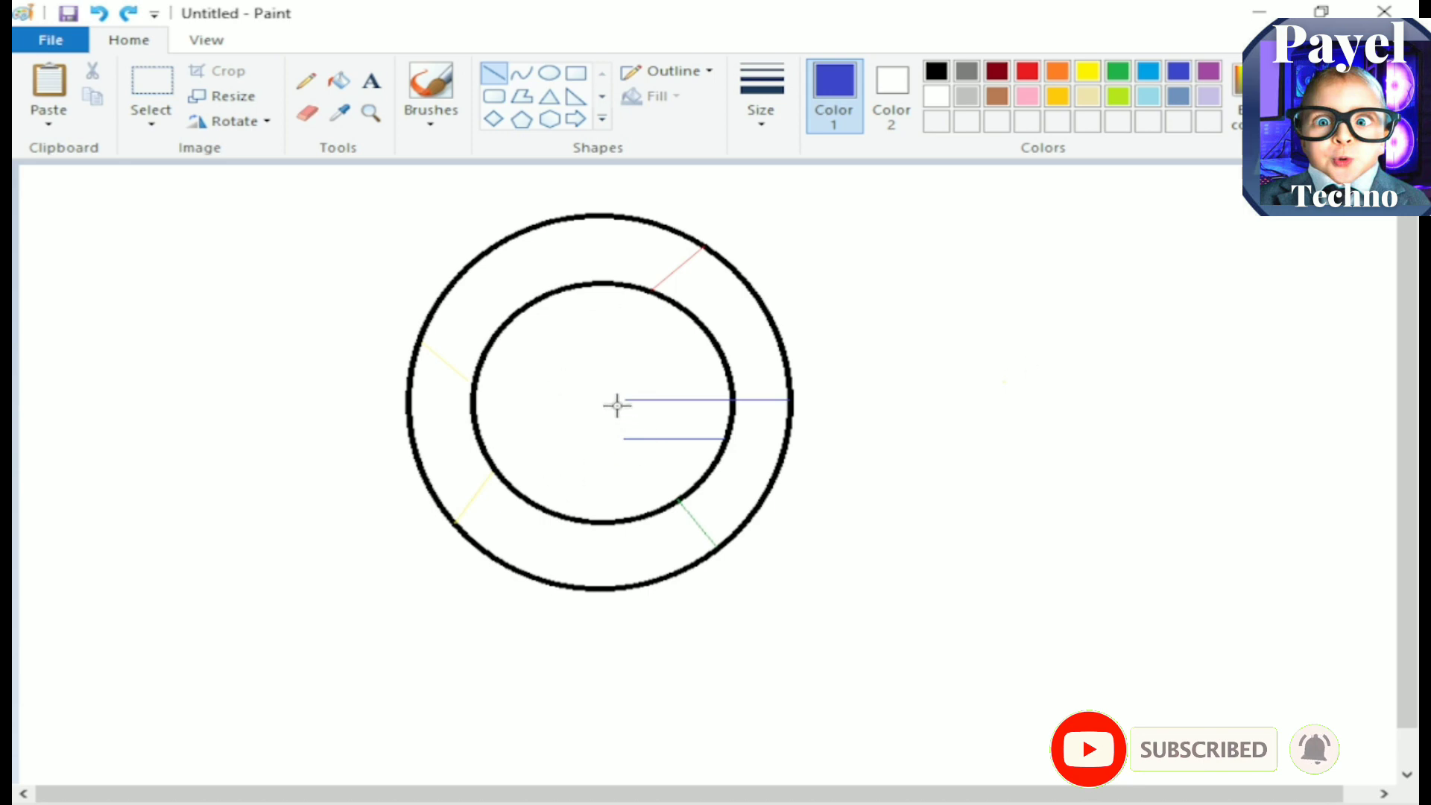
{"action": "left_click_drag", "start_coordinate": [626, 400], "coordinate": [626, 438]}
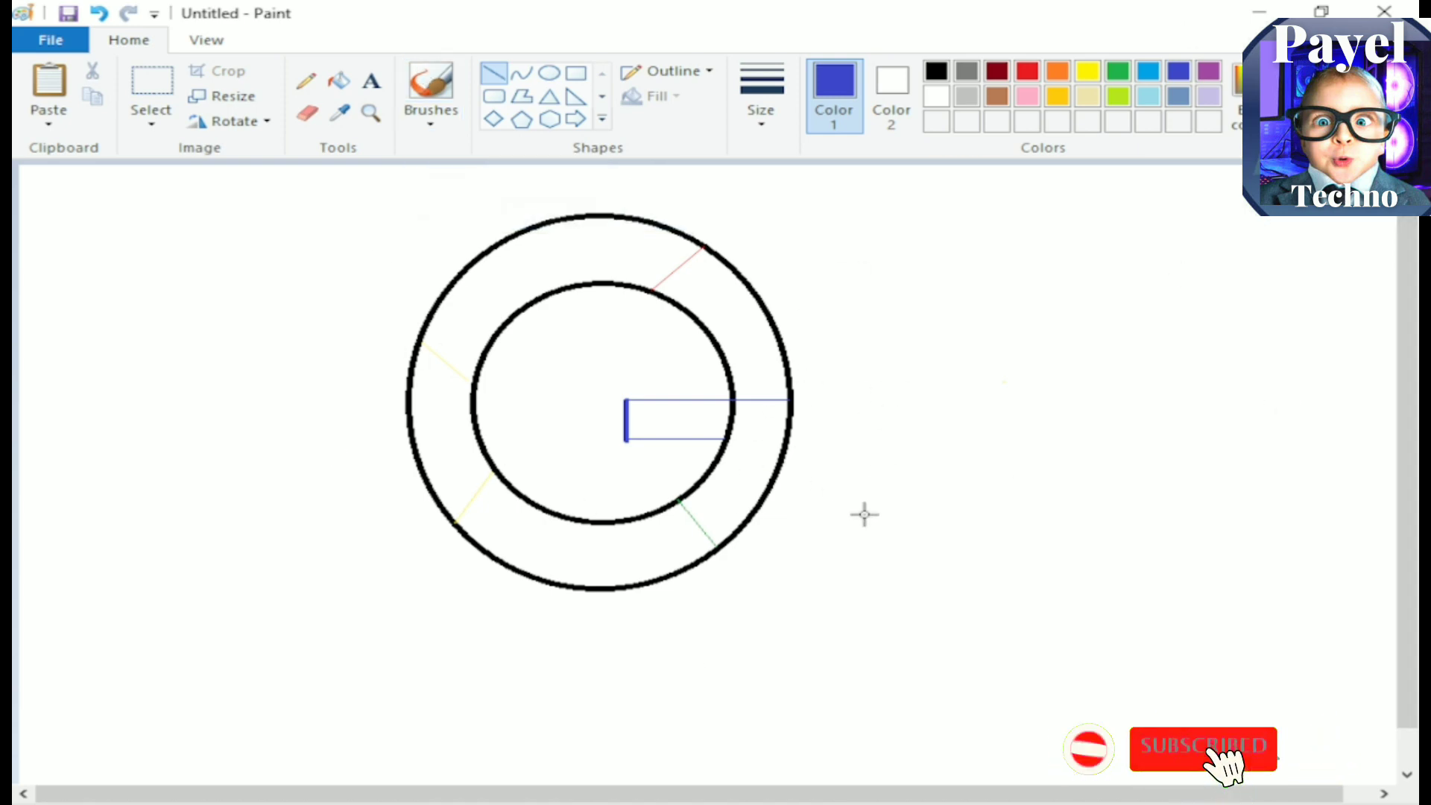
Step: Fill the horizontal bar and the ring's lower-right section with indigo, and the ring's bottom section with green
{"action": "left_click", "coordinate": [340, 82]}
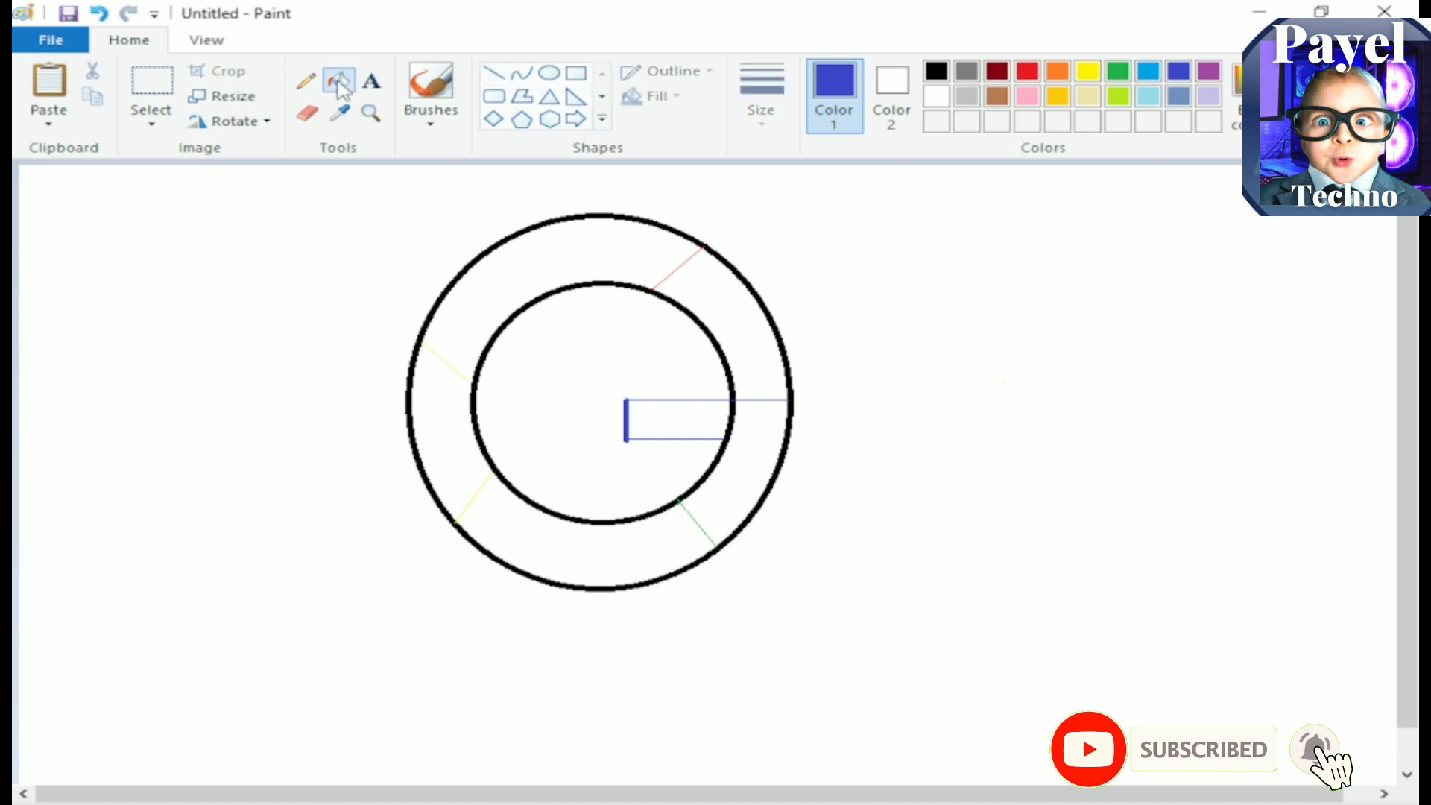
{"action": "left_click", "coordinate": [731, 425]}
{"action": "left_click", "coordinate": [745, 427]}
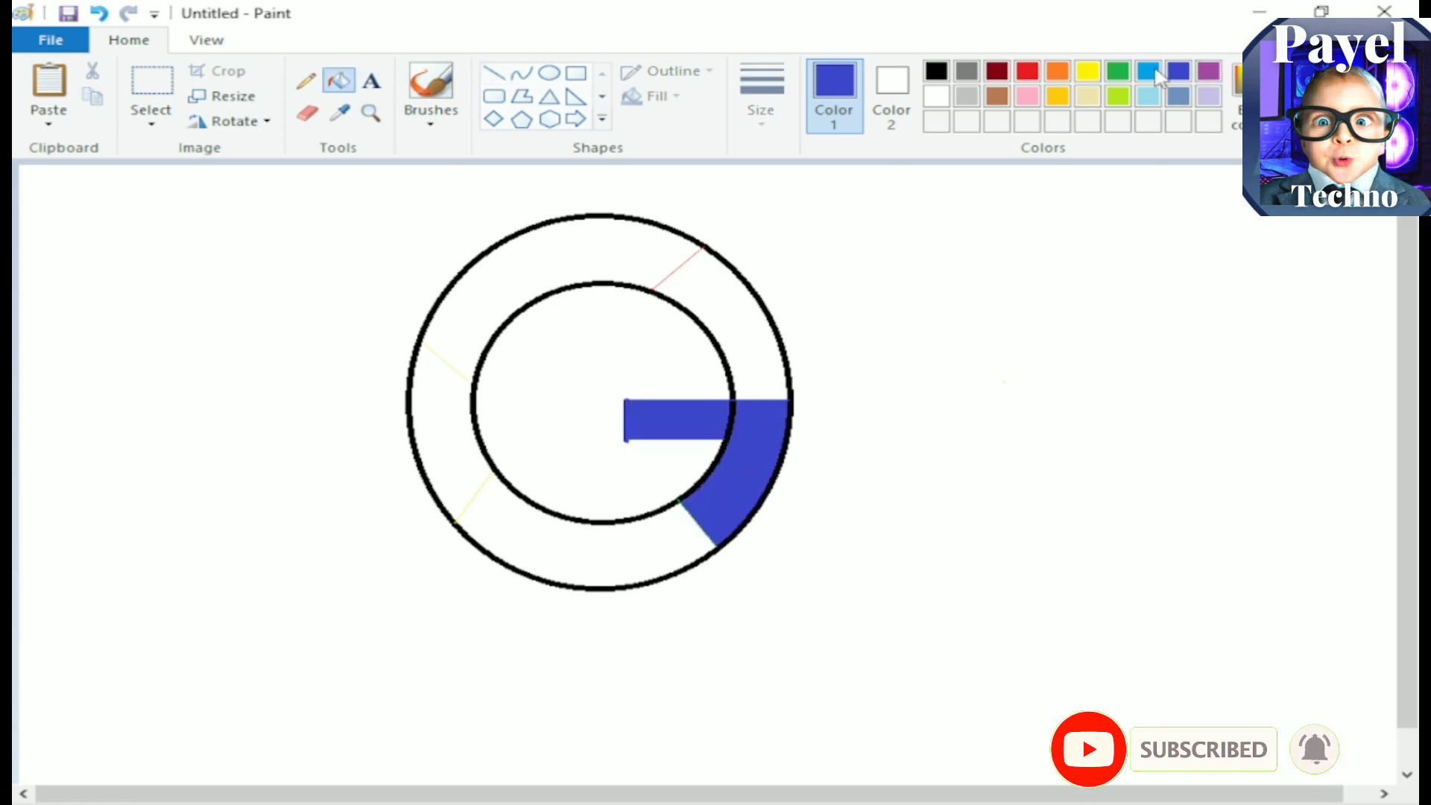
{"action": "left_click", "coordinate": [1118, 71]}
{"action": "left_click", "coordinate": [562, 555]}
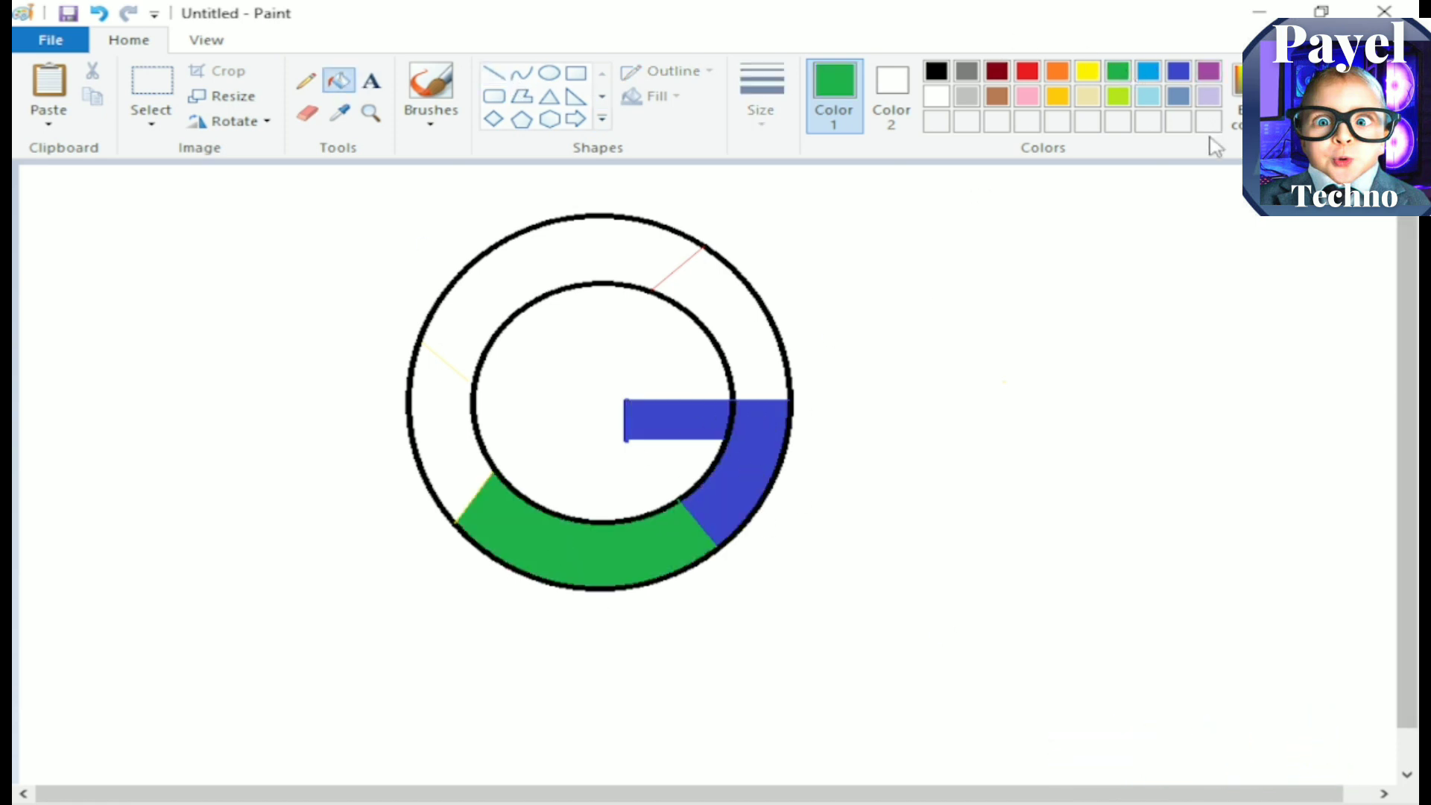
Step: Close the gap between the upper-left yellow divider and the inner circle, and fill the ring's left section with yellow
{"action": "left_click", "coordinate": [1087, 70]}
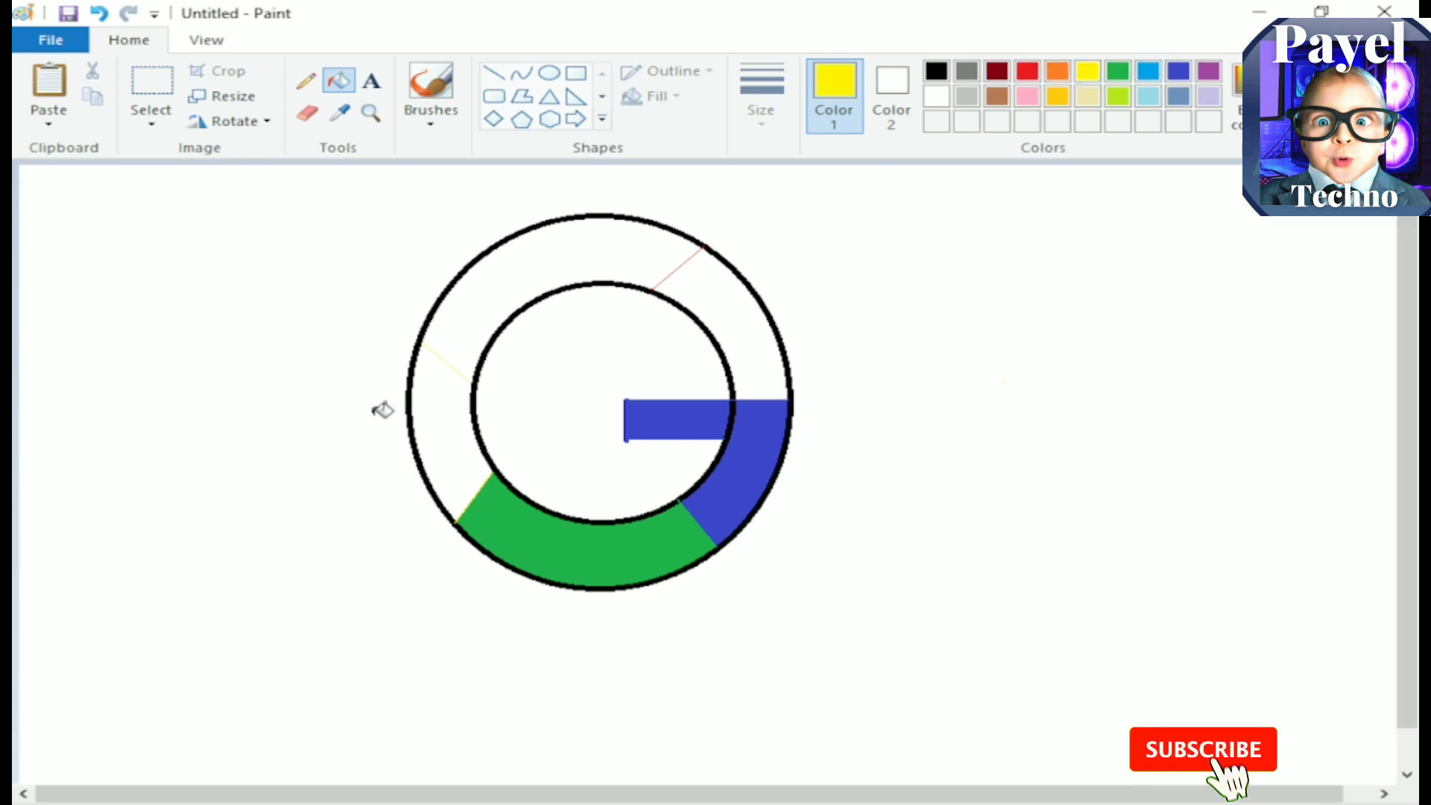
{"action": "left_click", "coordinate": [447, 412]}
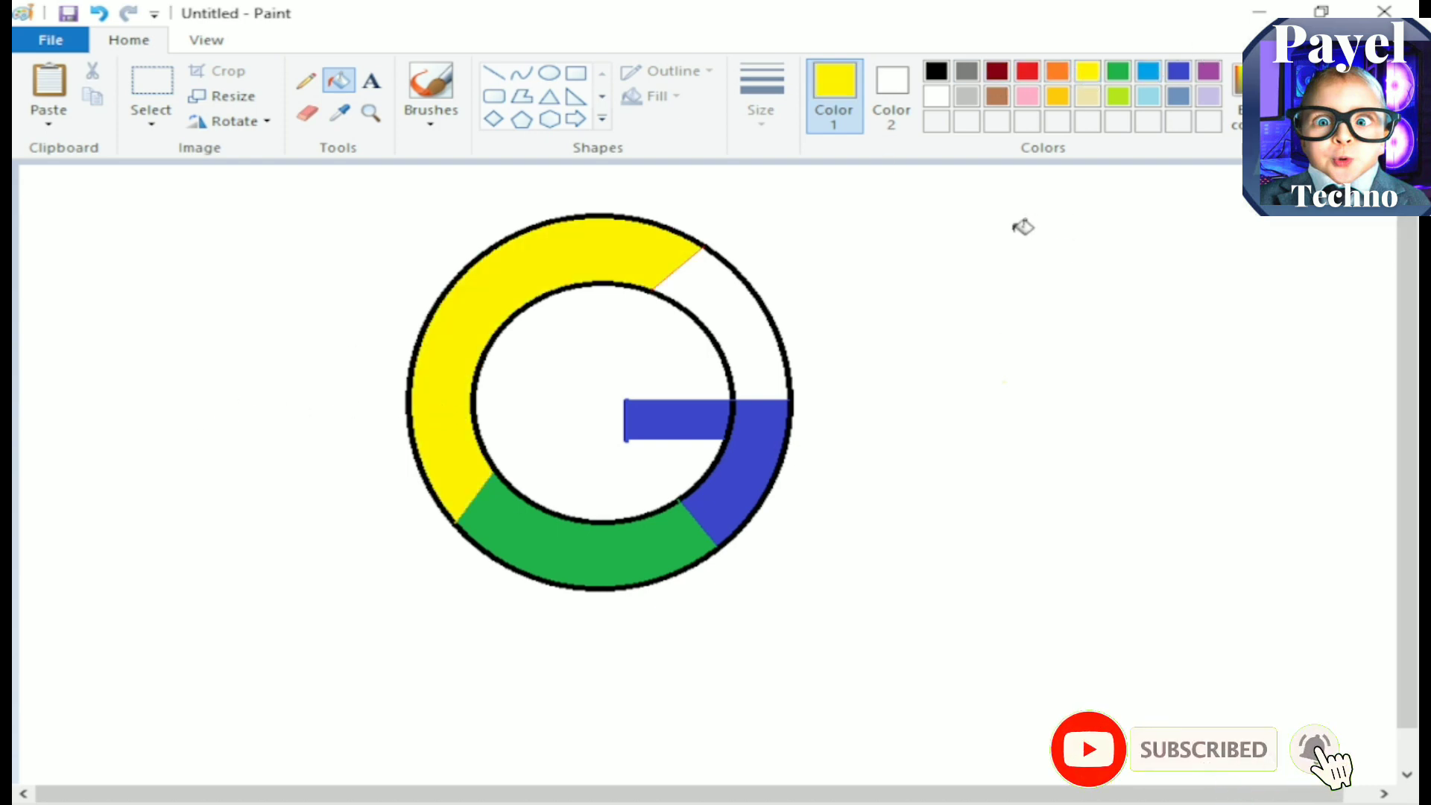
{"action": "key", "text": "ctrl+z"}
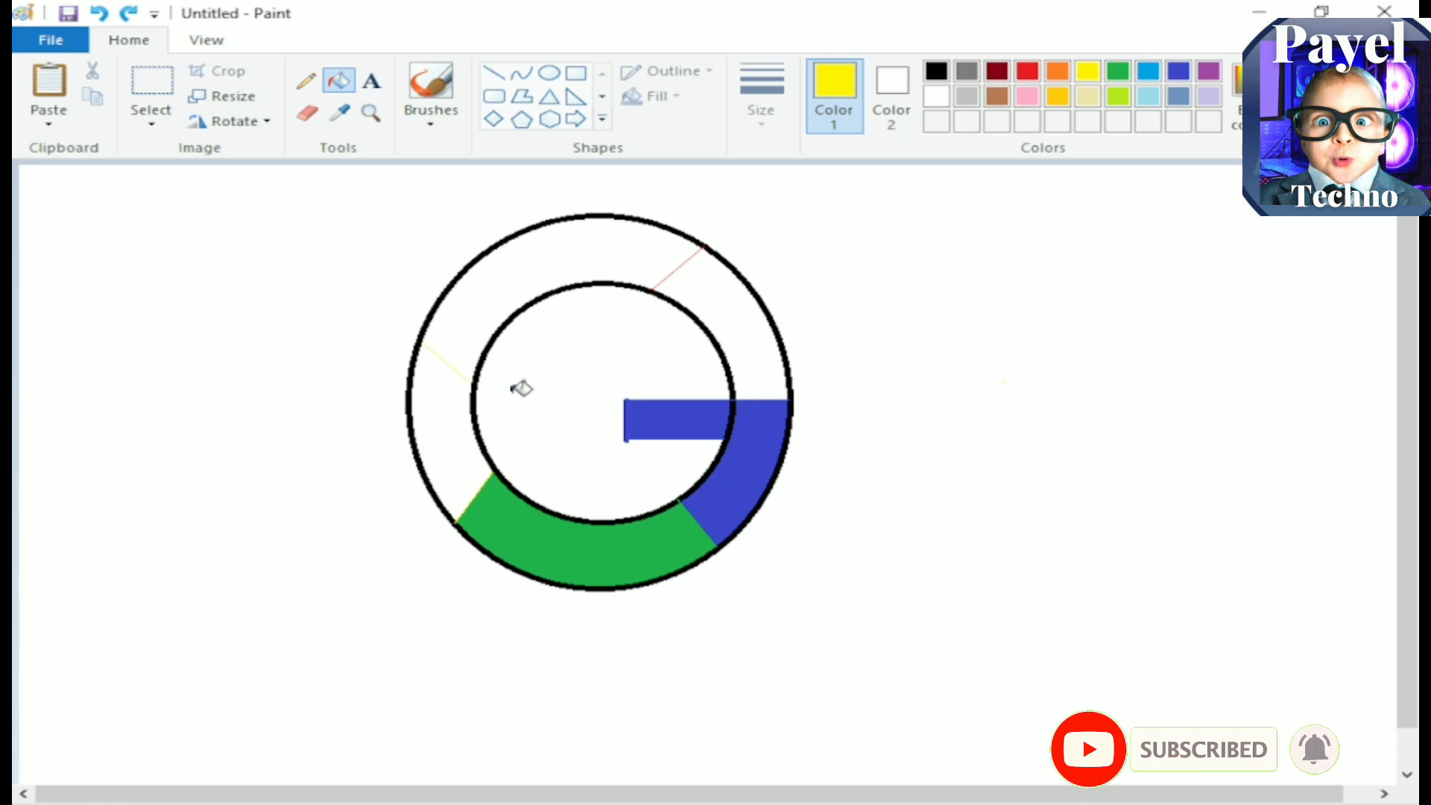
{"action": "left_click", "coordinate": [493, 73]}
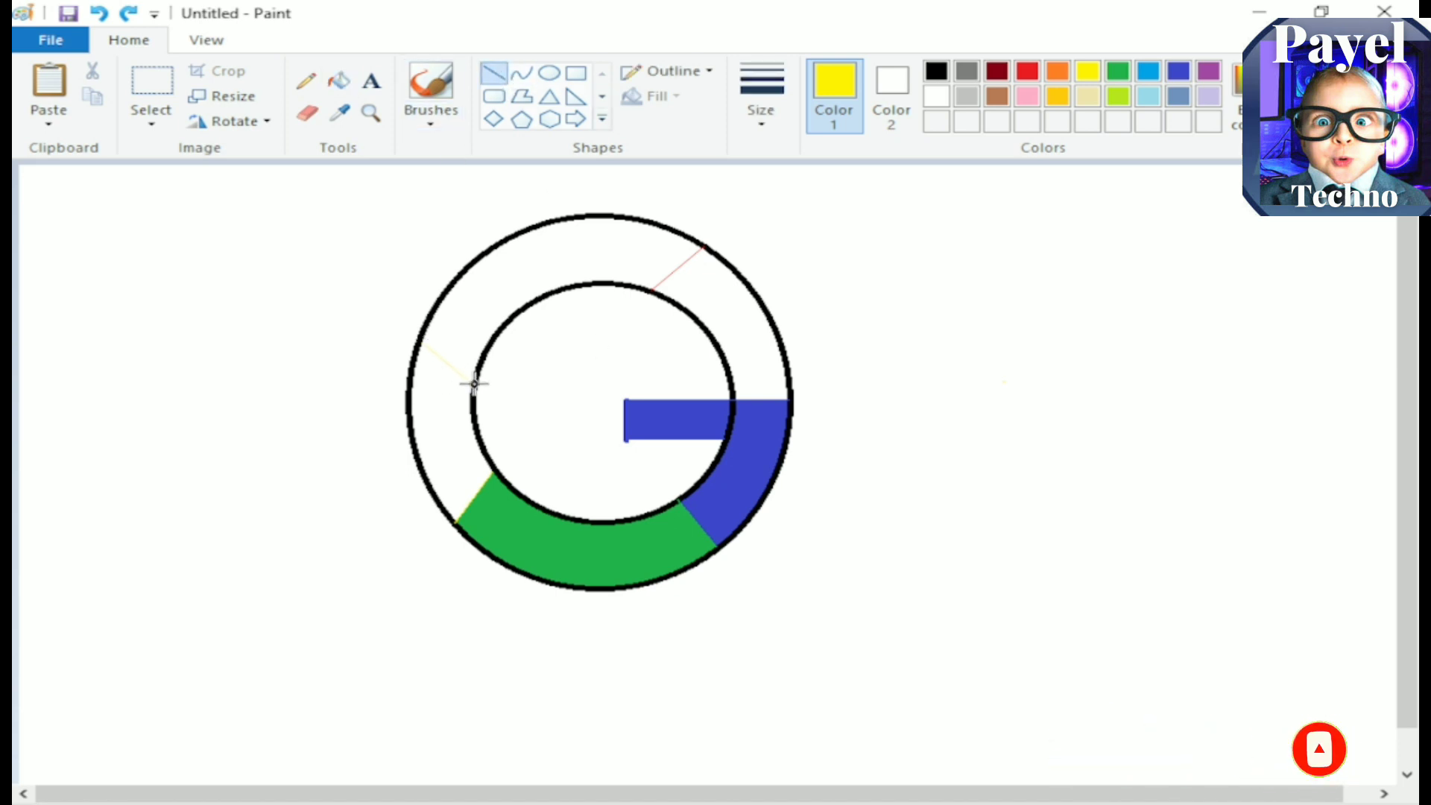
{"action": "left_click_drag", "start_coordinate": [466, 380], "coordinate": [463, 379]}
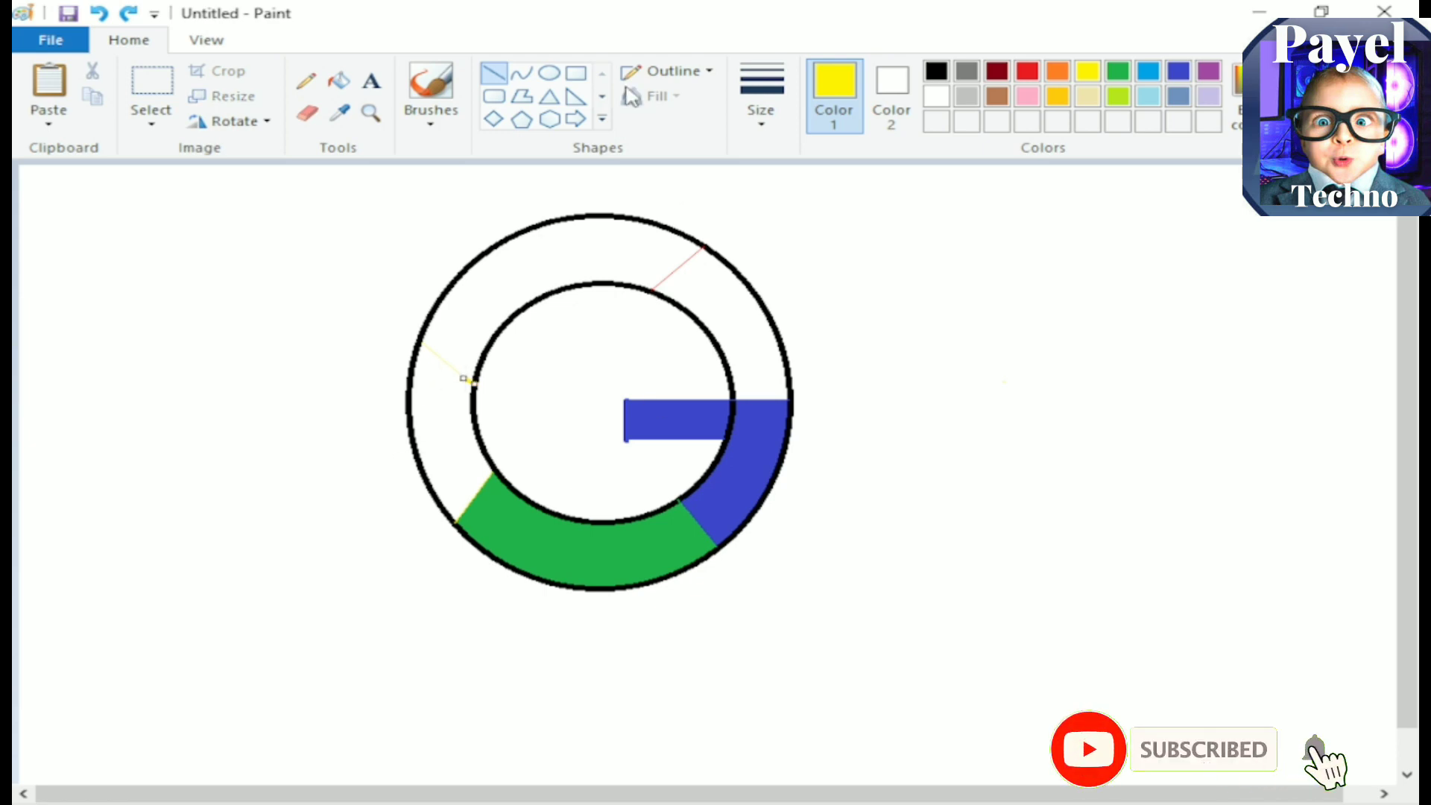
{"action": "left_click", "coordinate": [339, 80]}
{"action": "left_click", "coordinate": [468, 426]}
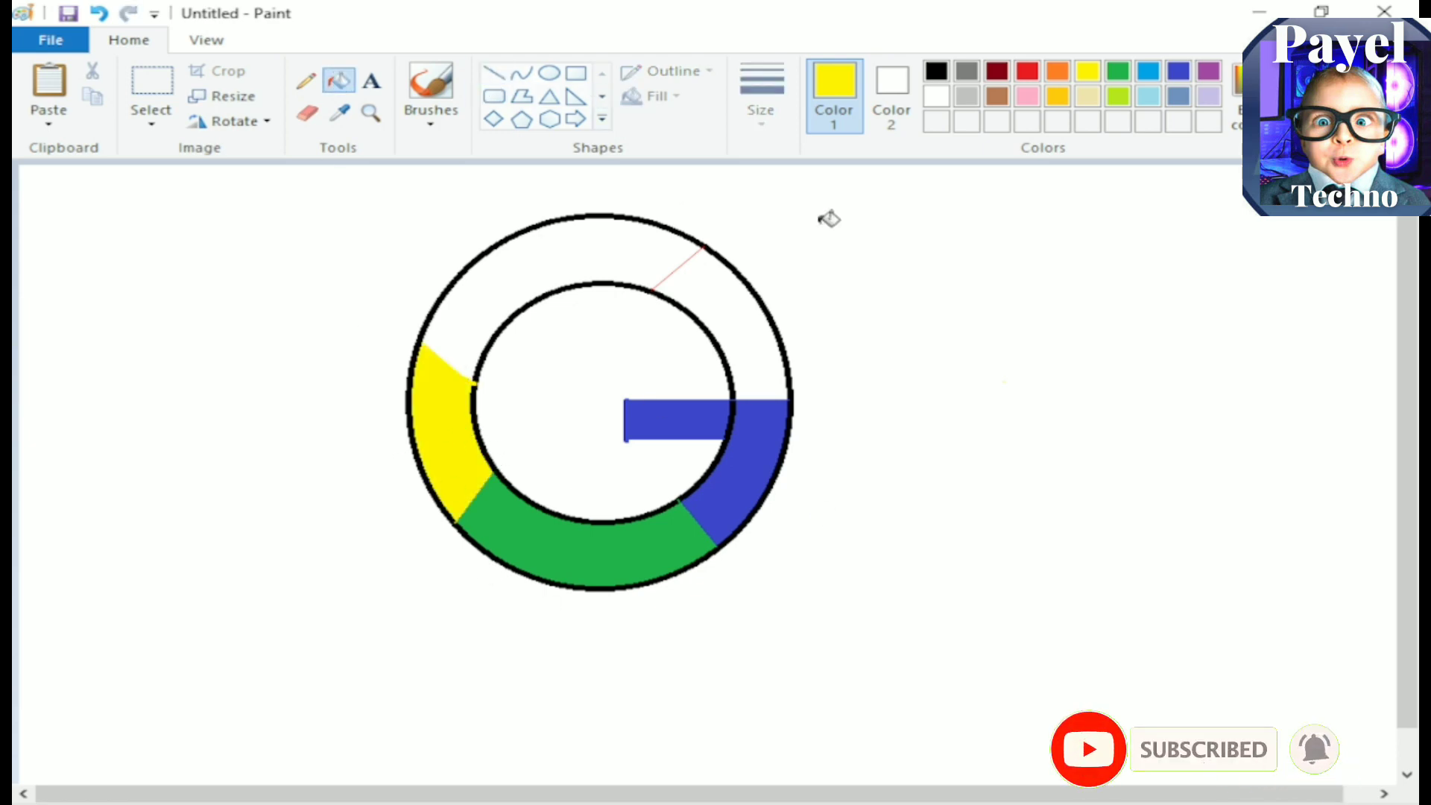
Step: Fill the ring's upper-left section, between the yellow section and the upper-right divider, with red
{"action": "left_click", "coordinate": [1057, 71]}
{"action": "left_click", "coordinate": [1027, 71]}
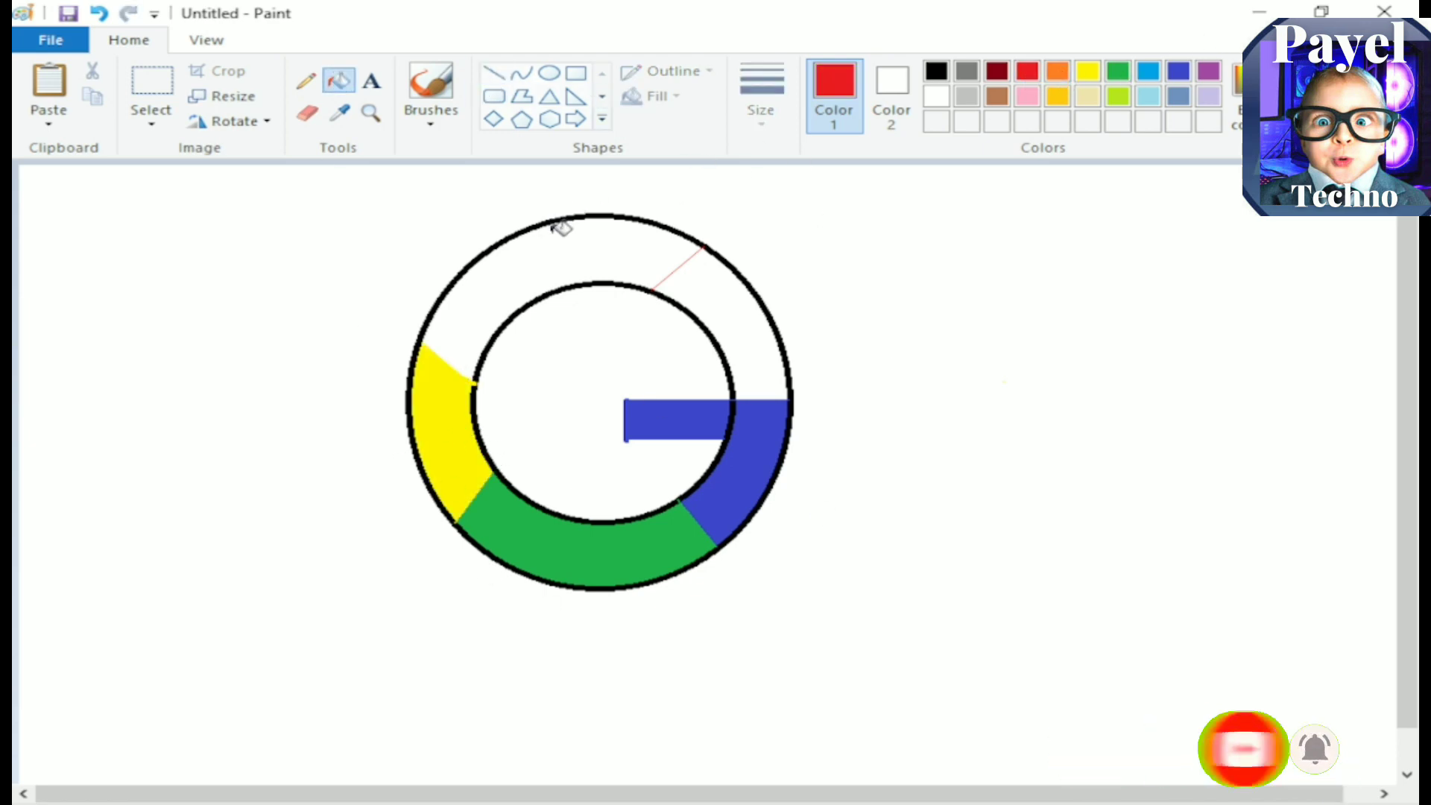
{"action": "left_click", "coordinate": [571, 247]}
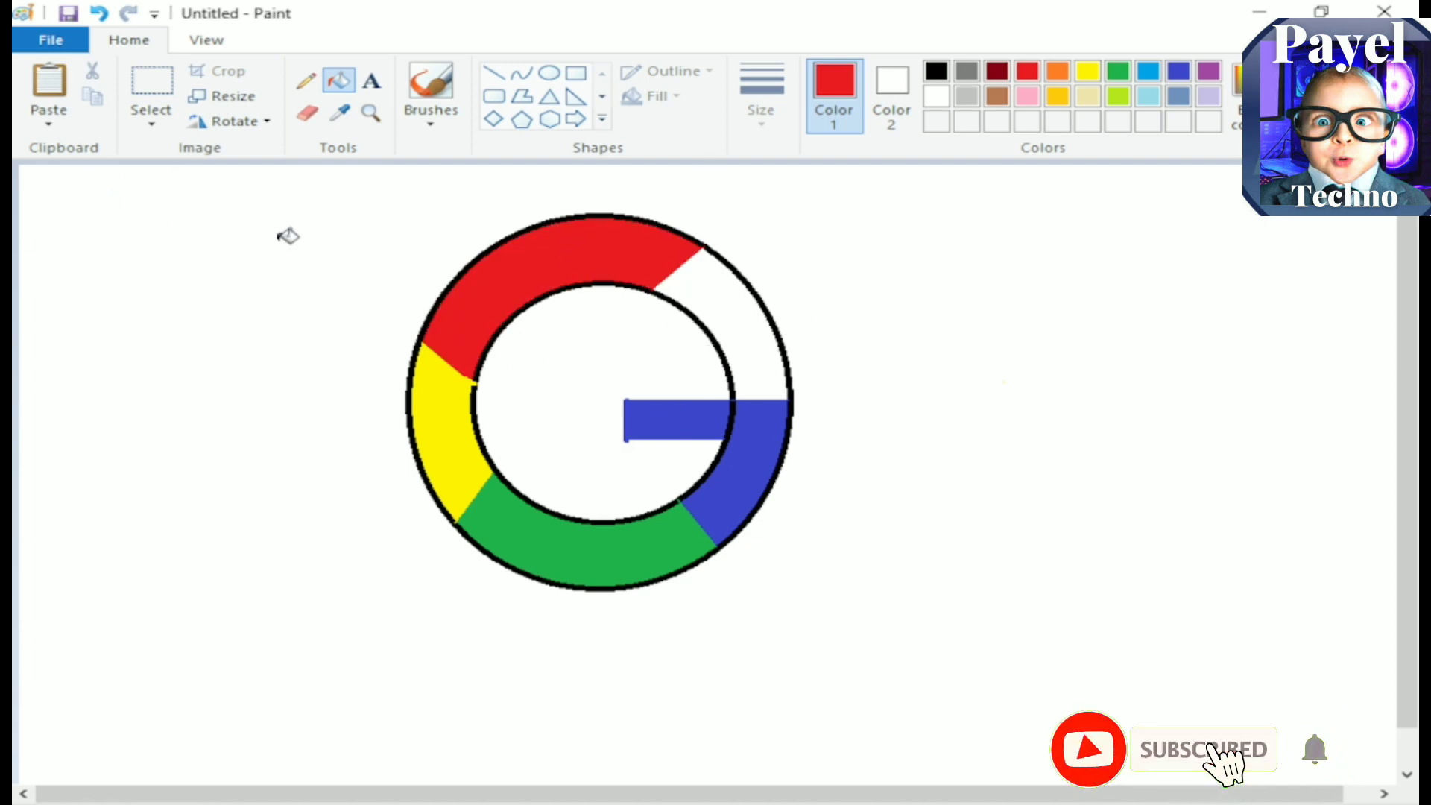
Step: Erase the overhanging ends of the indigo vertical line at the inner end of the horizontal bar
{"action": "left_click", "coordinate": [306, 115]}
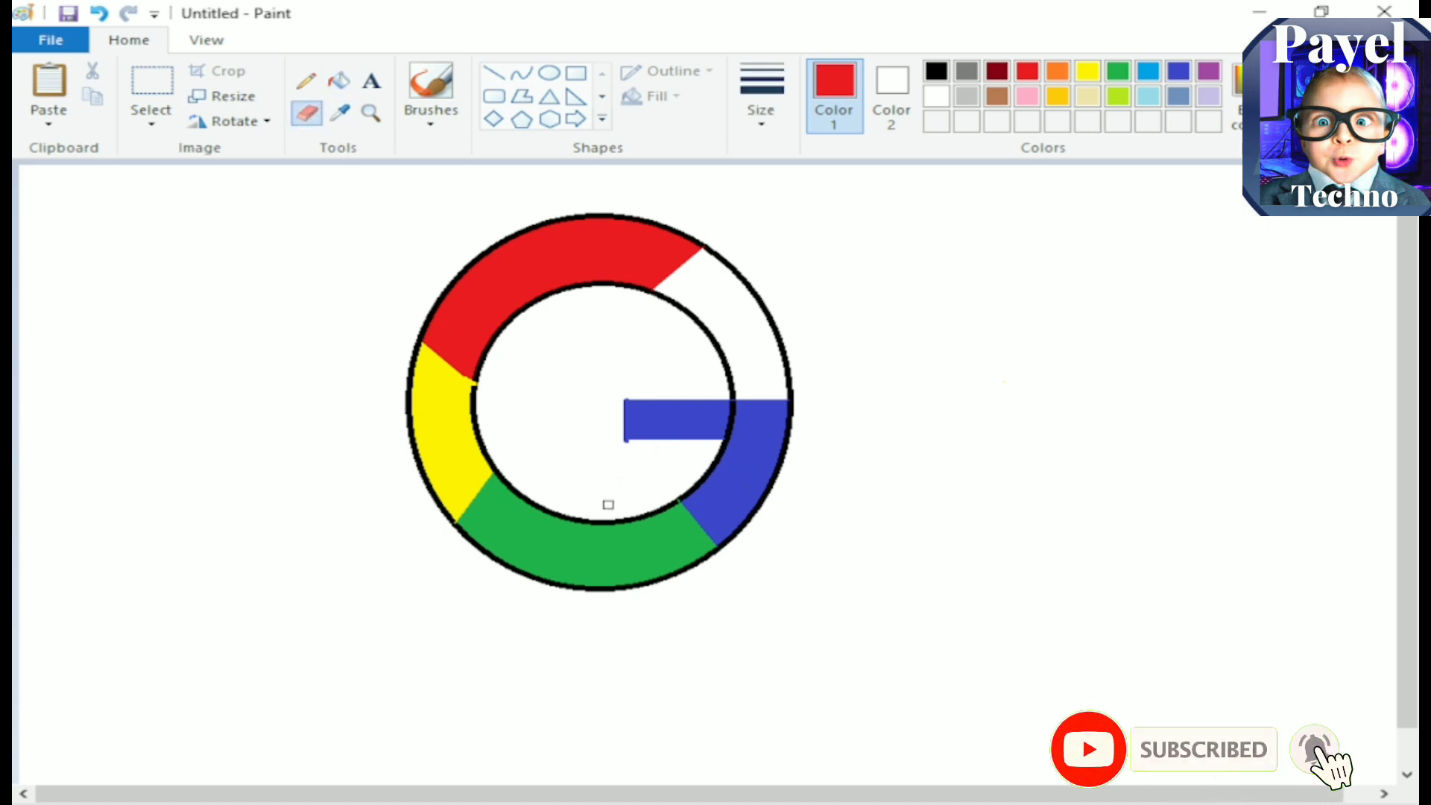
{"action": "left_click", "coordinate": [370, 113]}
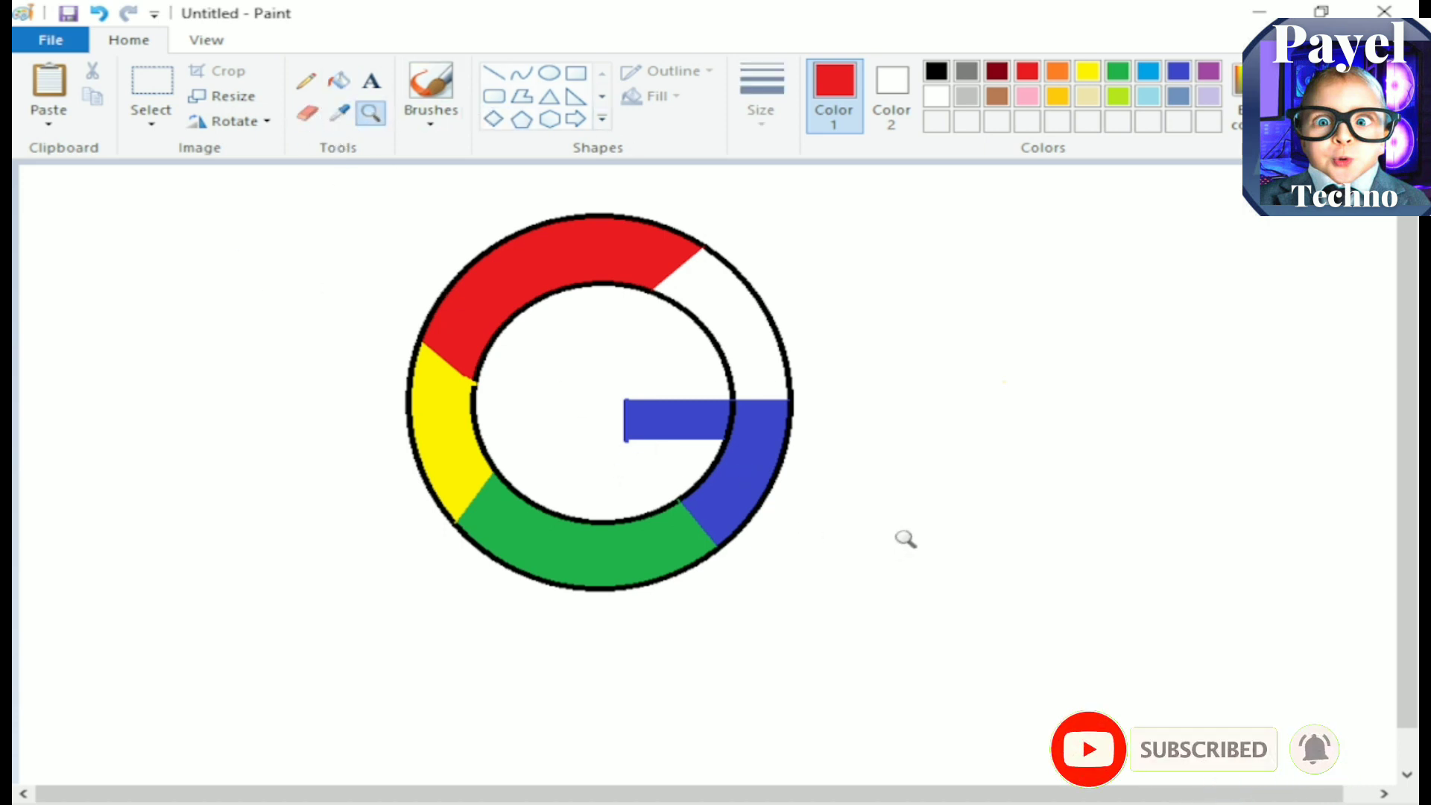
{"action": "left_click", "coordinate": [712, 429]}
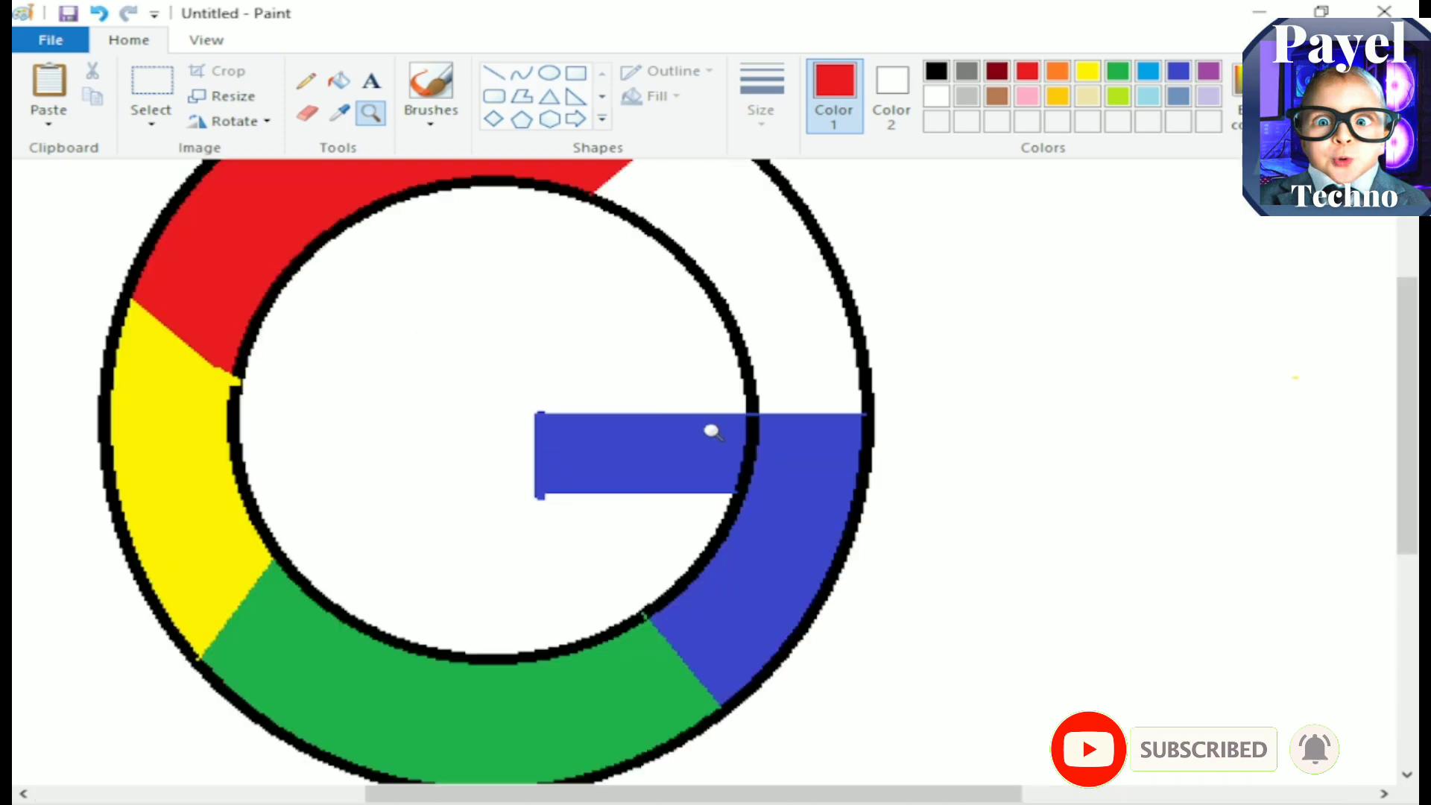
{"action": "left_click", "coordinate": [306, 114]}
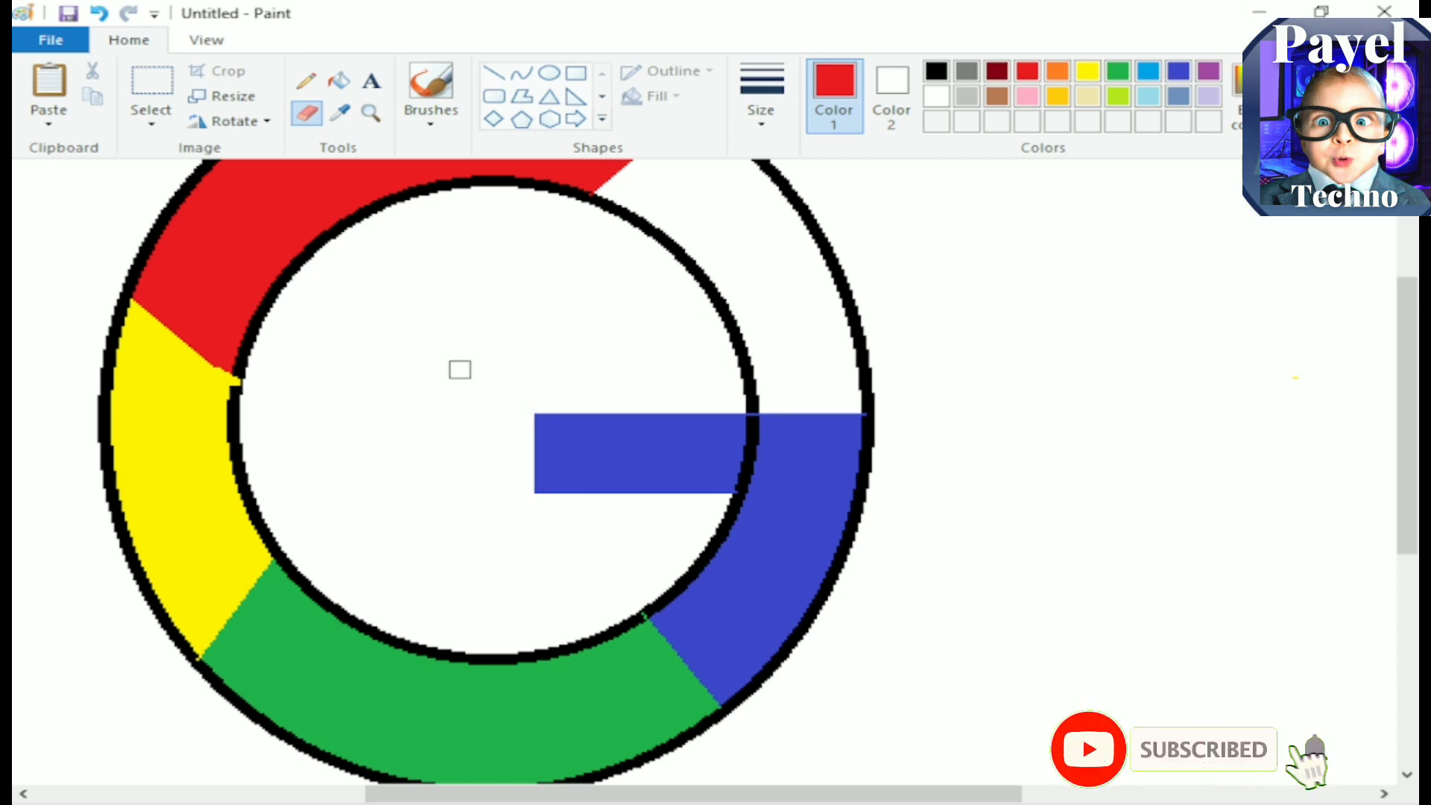
{"action": "left_click", "coordinate": [370, 113]}
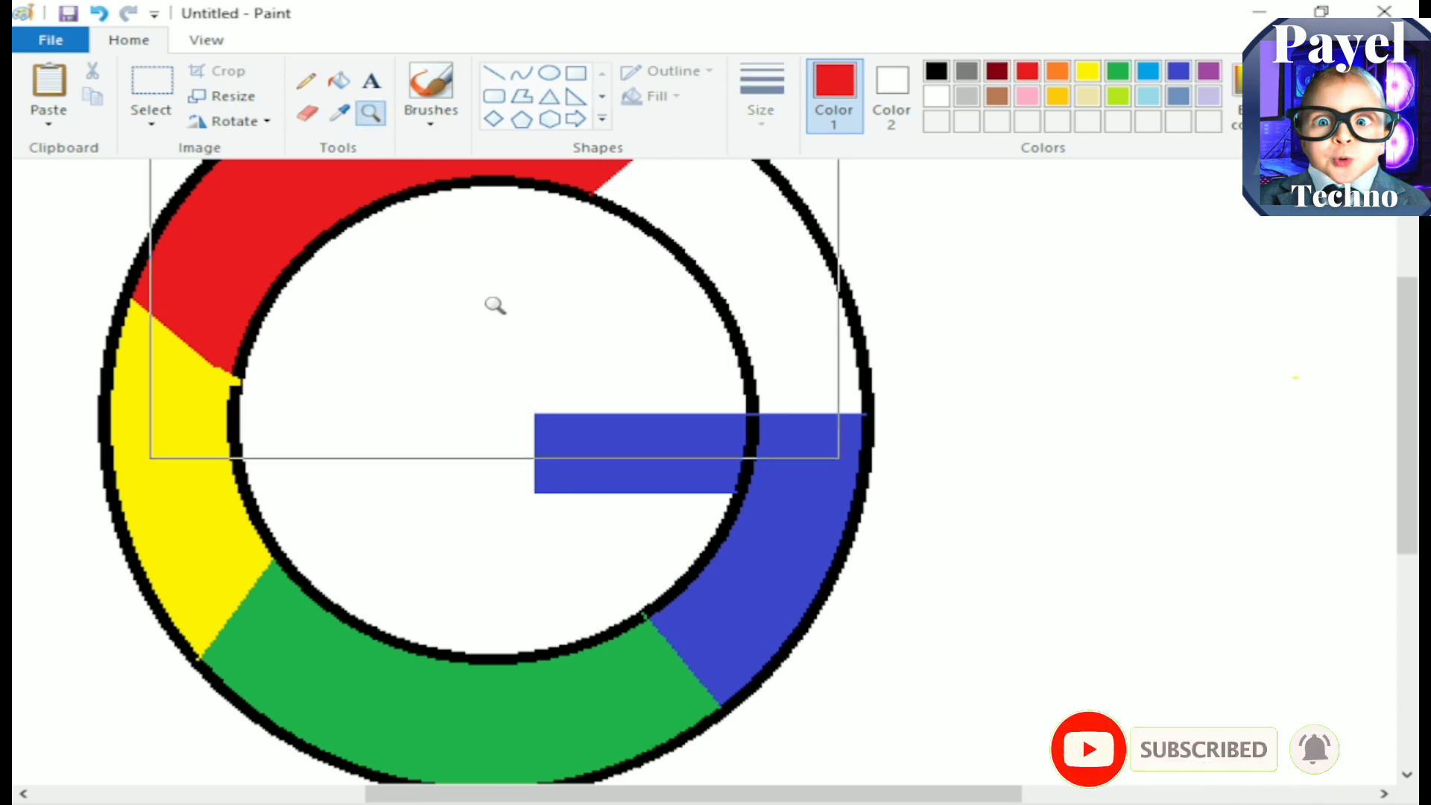
{"action": "right_click", "coordinate": [494, 305]}
Step: Remove the black outlines by flooding the background and the ring's open upper-right section with black, and the joined black area with white
{"action": "left_click", "coordinate": [339, 80]}
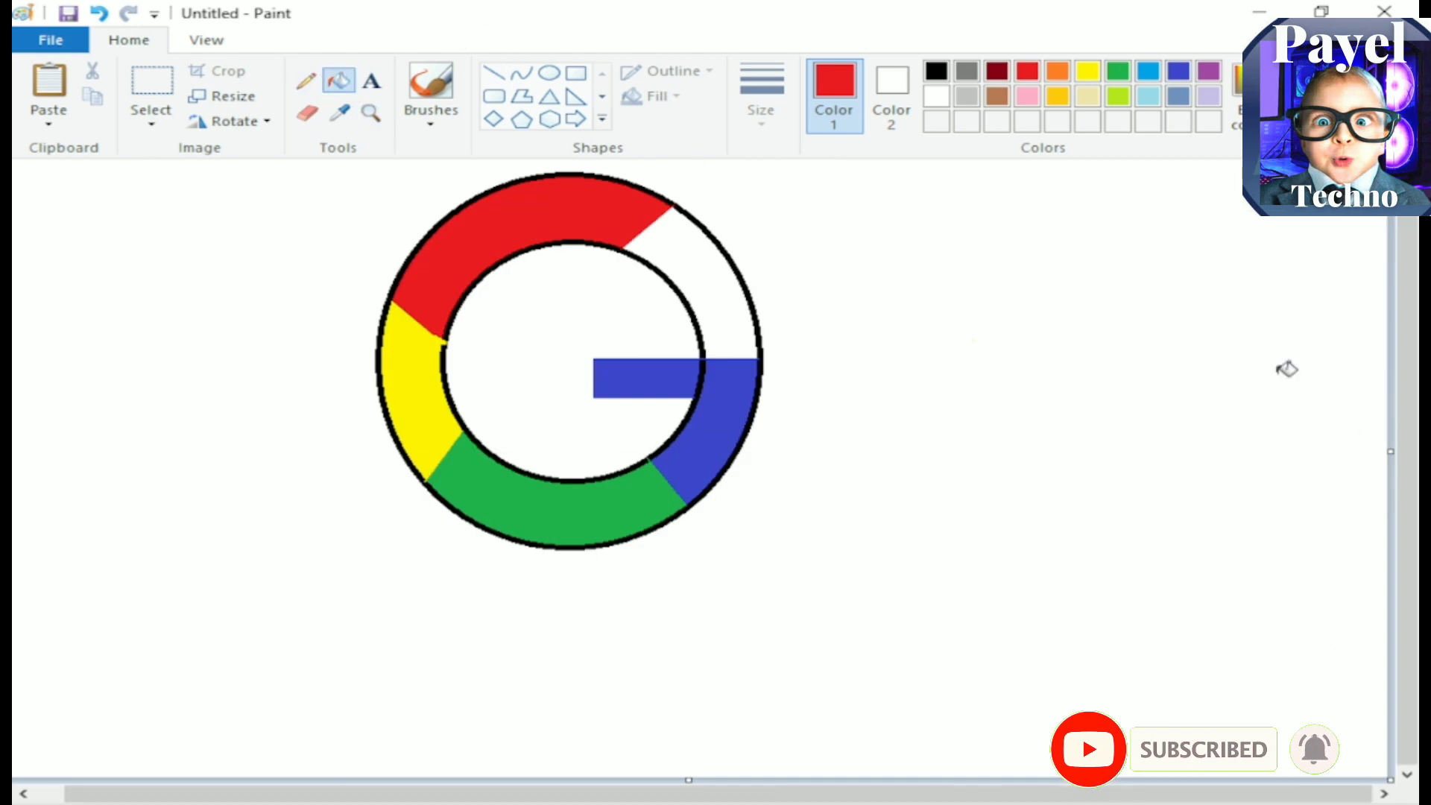
{"action": "left_click", "coordinate": [935, 71]}
{"action": "left_click", "coordinate": [908, 259]}
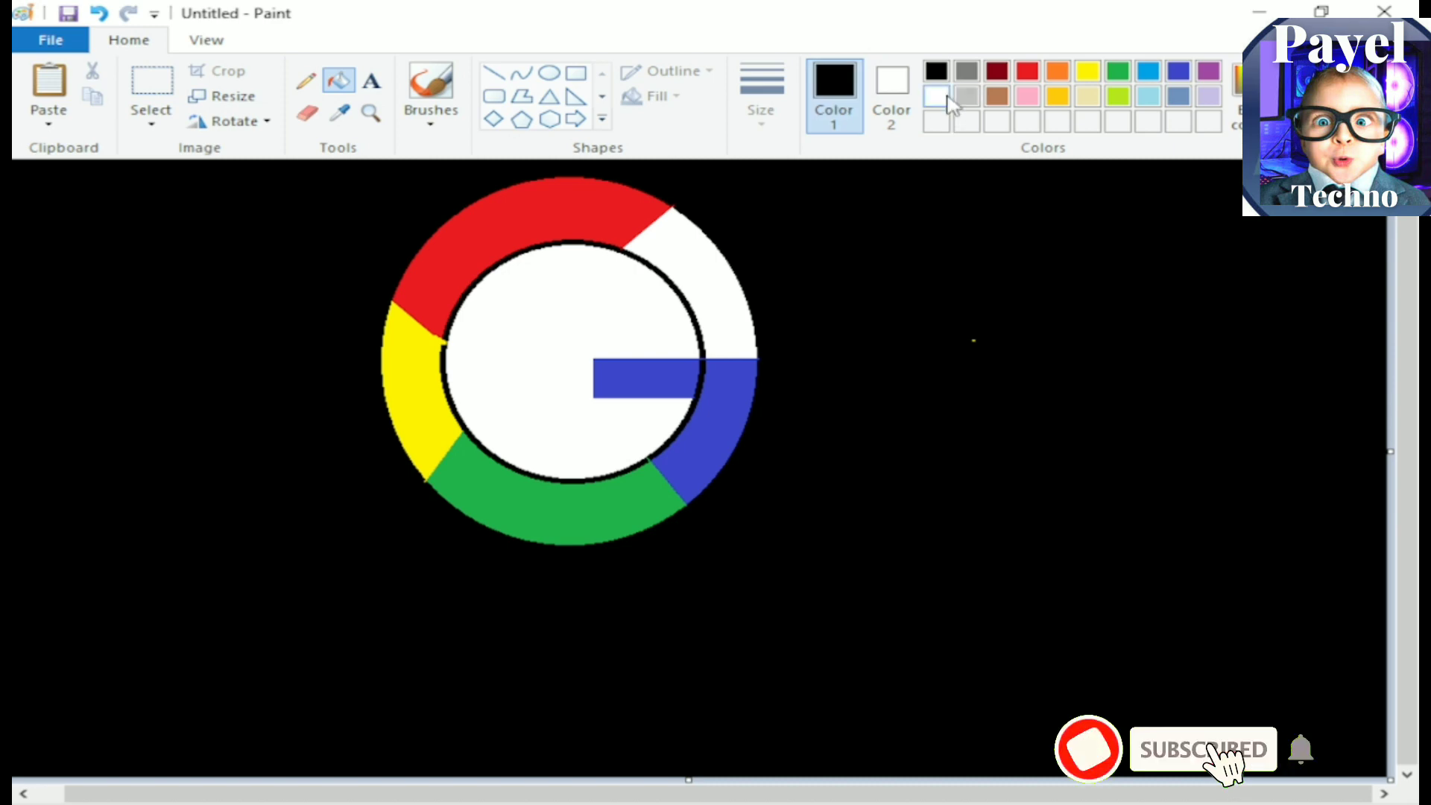
{"action": "left_click", "coordinate": [713, 253]}
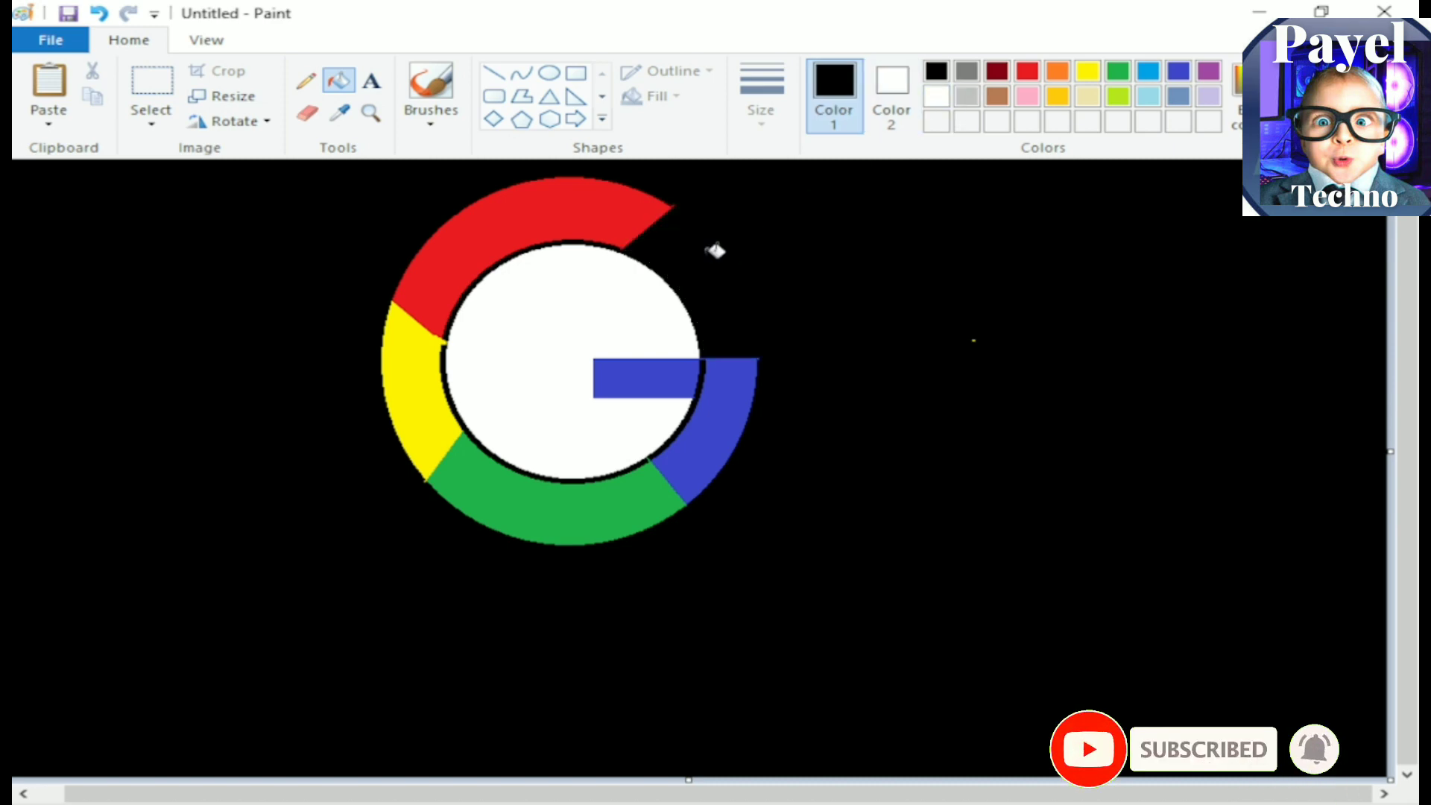
{"action": "left_click", "coordinate": [936, 96]}
{"action": "left_click", "coordinate": [941, 291]}
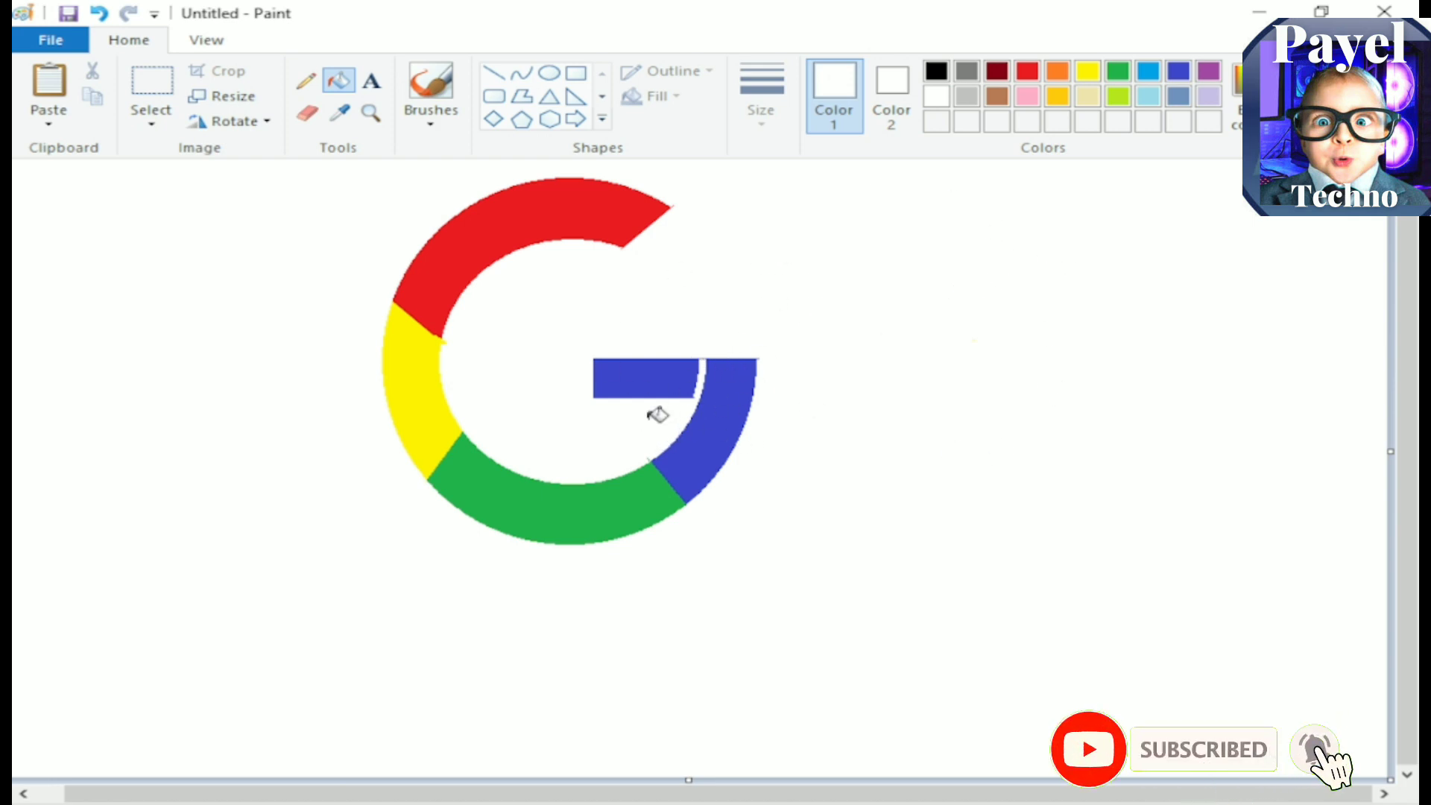
Step: Close the white gap between the horizontal bar and the ring's indigo section with an indigo curve and indigo fill
{"action": "left_click", "coordinate": [1175, 72]}
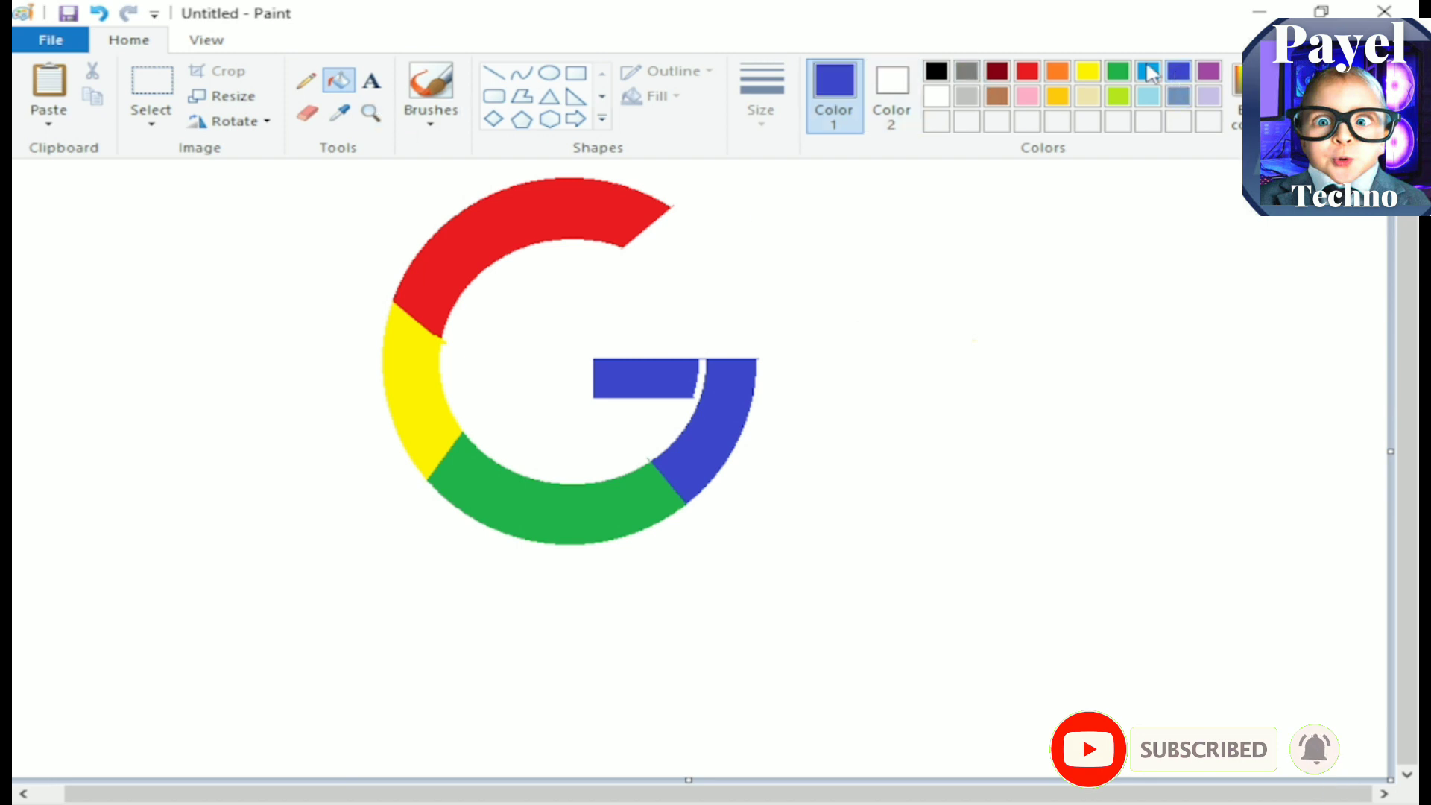
{"action": "left_click", "coordinate": [520, 72]}
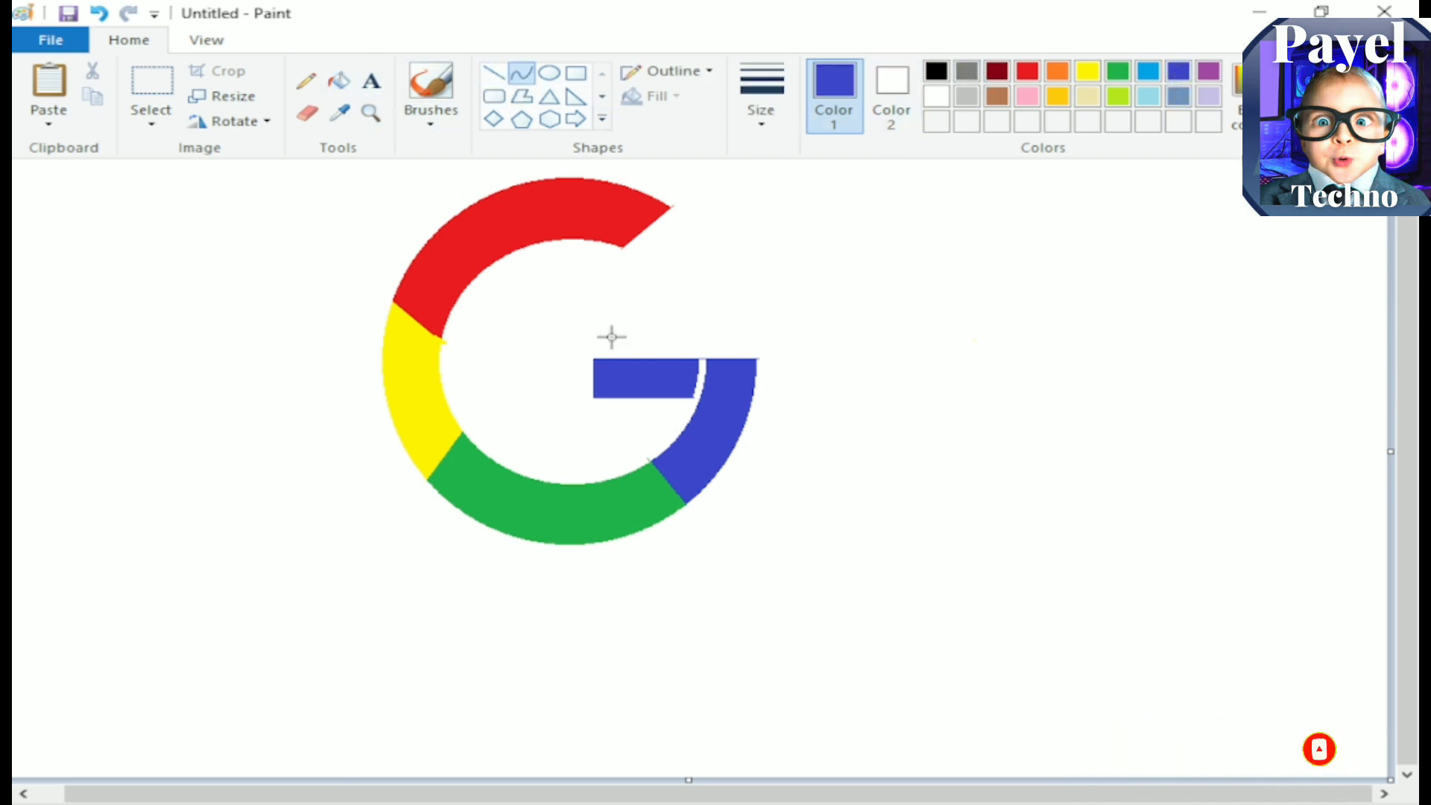
{"action": "mouse_move", "coordinate": [702, 361]}
{"action": "left_mouse_down"}
{"action": "mouse_move", "coordinate": [695, 395]}
{"action": "mouse_move", "coordinate": [701, 369]}
{"action": "left_mouse_up"}
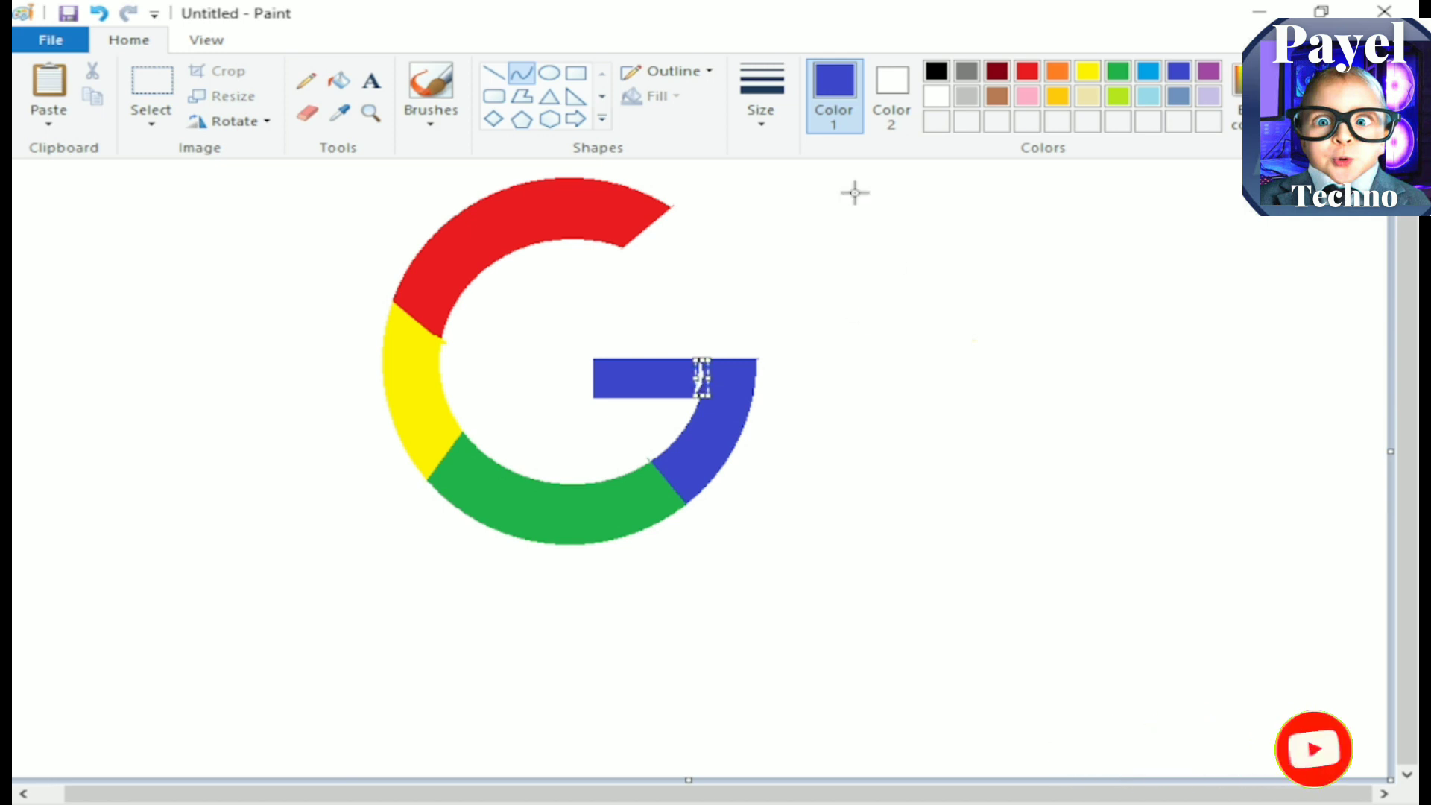
{"action": "left_click", "coordinate": [339, 80]}
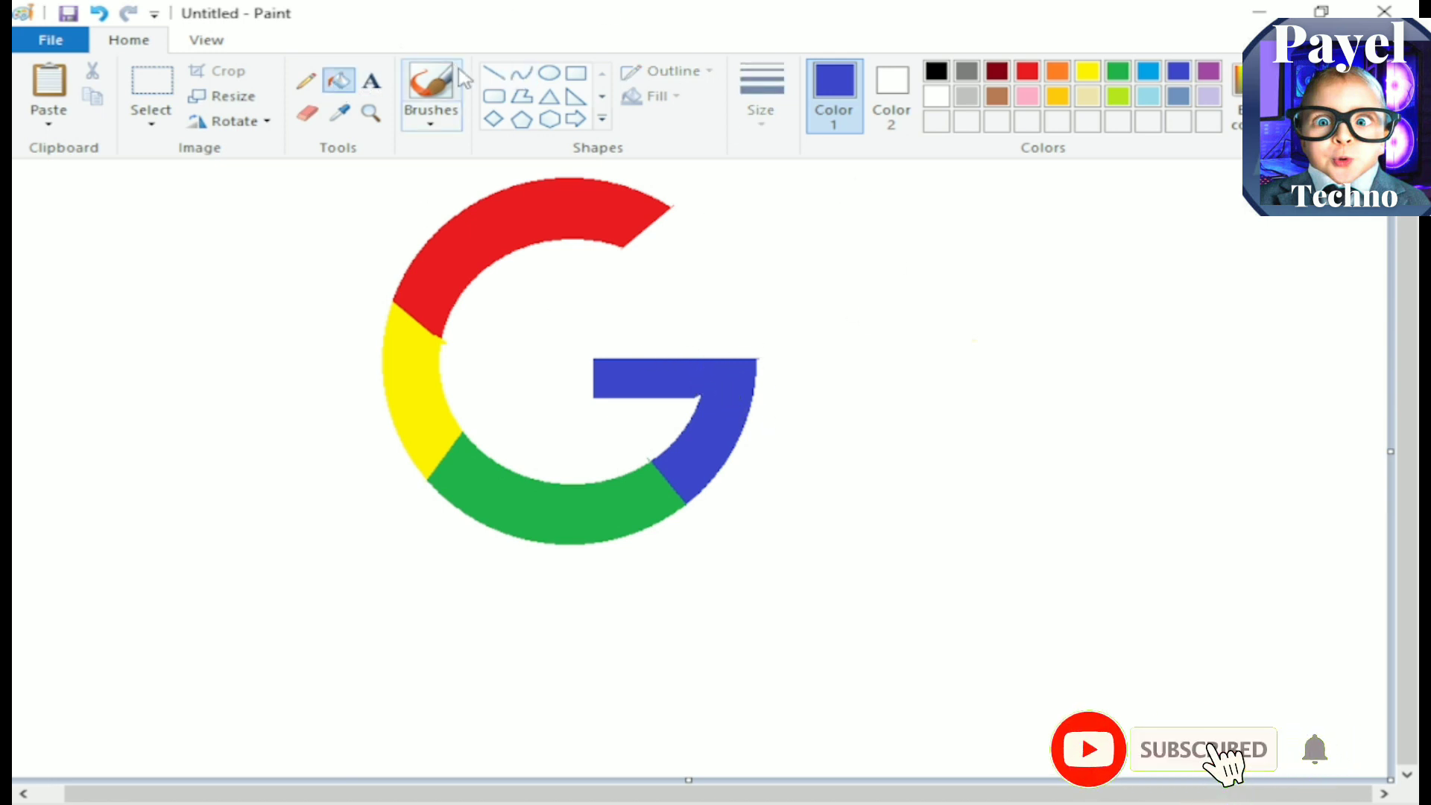
Step: Straighten the bar's lower edge where it meets the ring with a short horizontal indigo line
{"action": "left_click", "coordinate": [493, 73]}
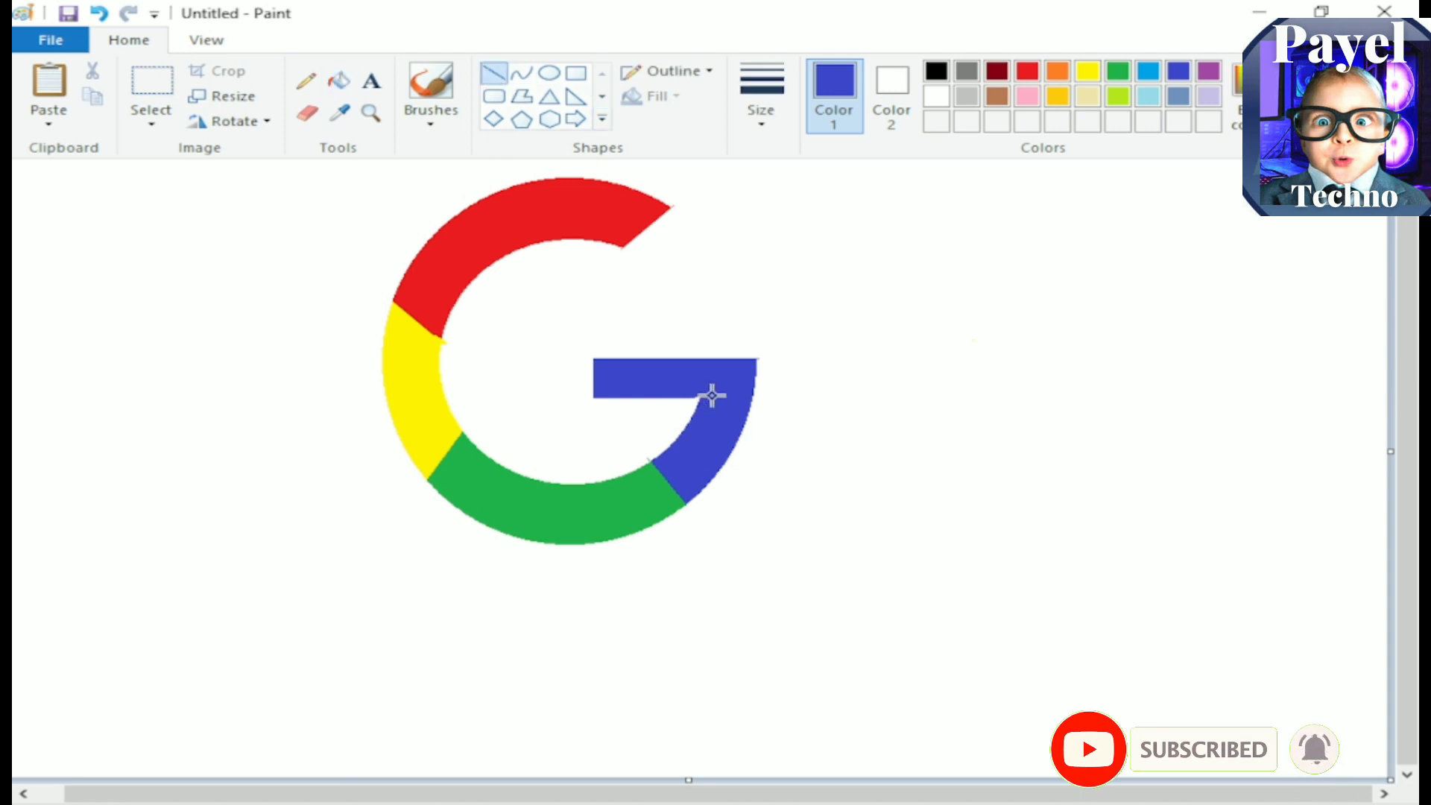
{"action": "left_click_drag", "start_coordinate": [711, 395], "coordinate": [723, 395]}
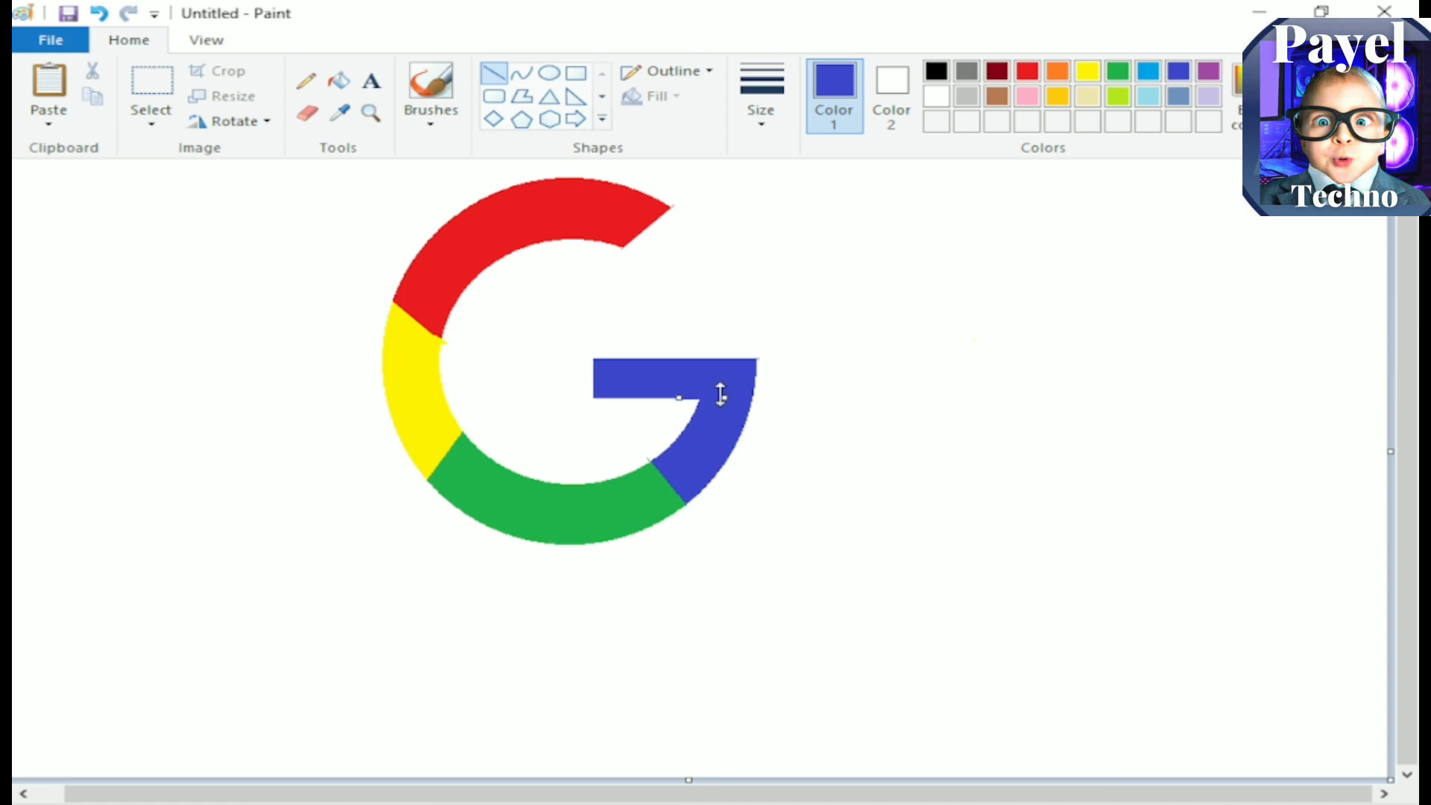
{"action": "left_click", "coordinate": [1032, 327]}
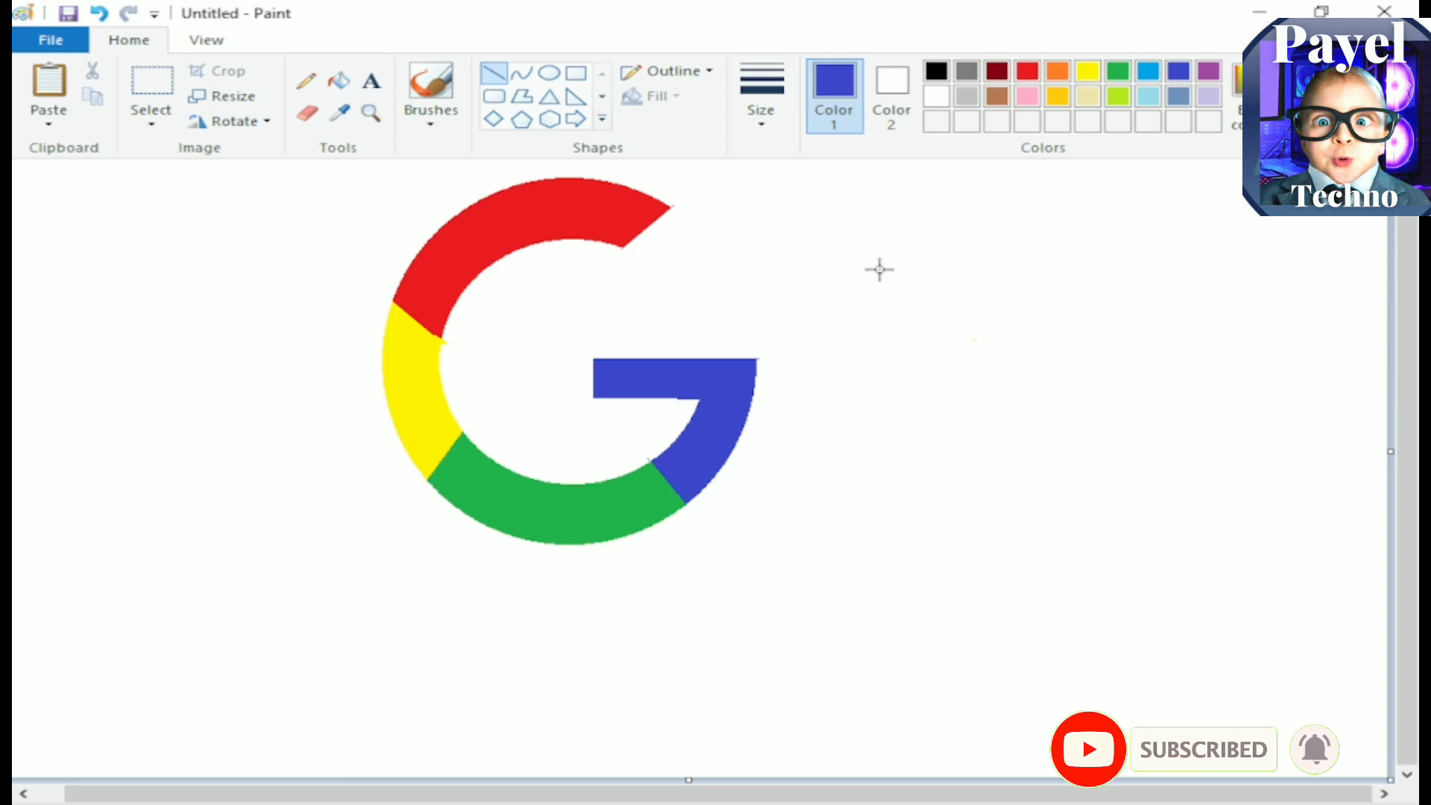
Step: Select the whole G logo, shrink it to less than half its size and place it near the canvas's right edge
{"action": "left_click", "coordinate": [149, 84]}
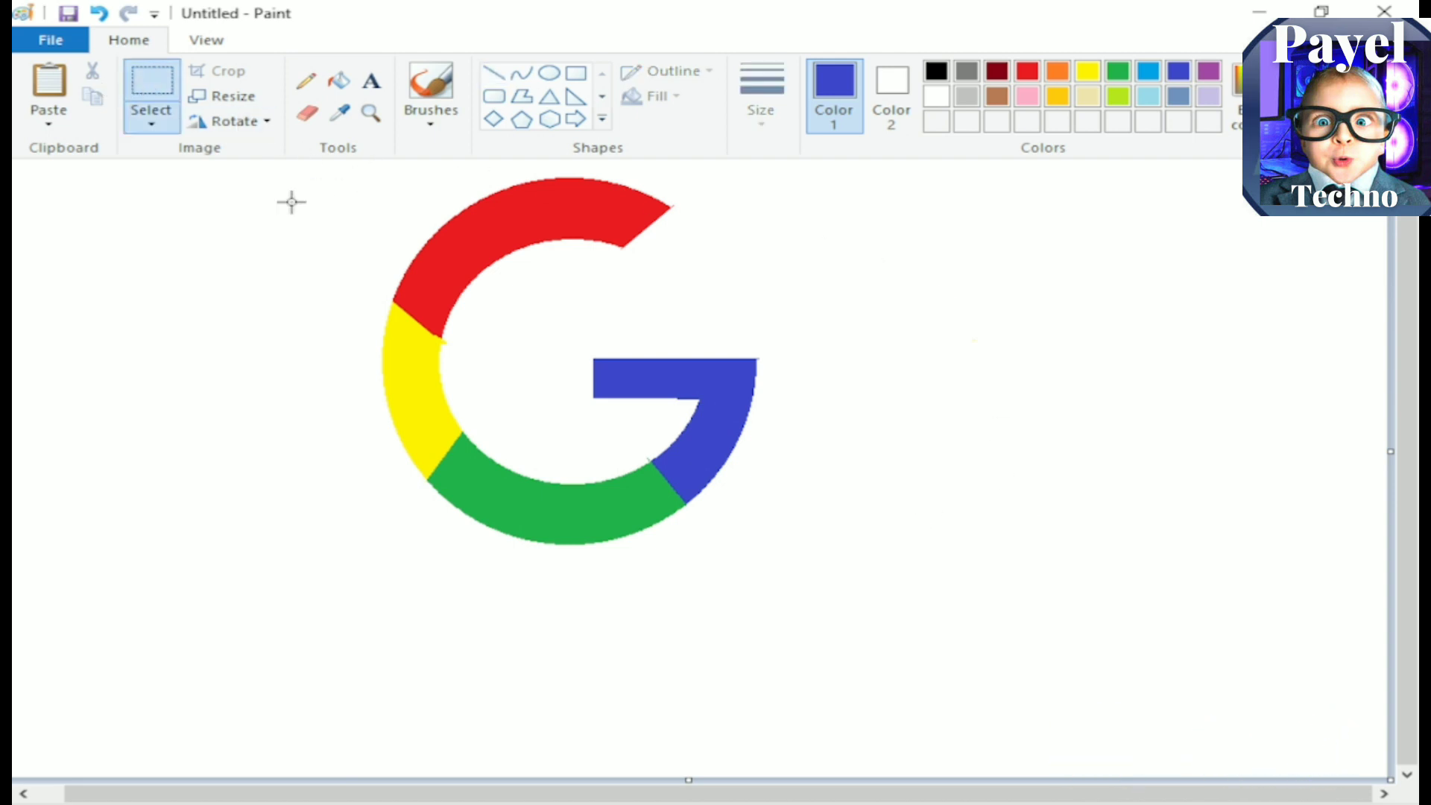
{"action": "left_click_drag", "start_coordinate": [750, 339], "coordinate": [824, 594]}
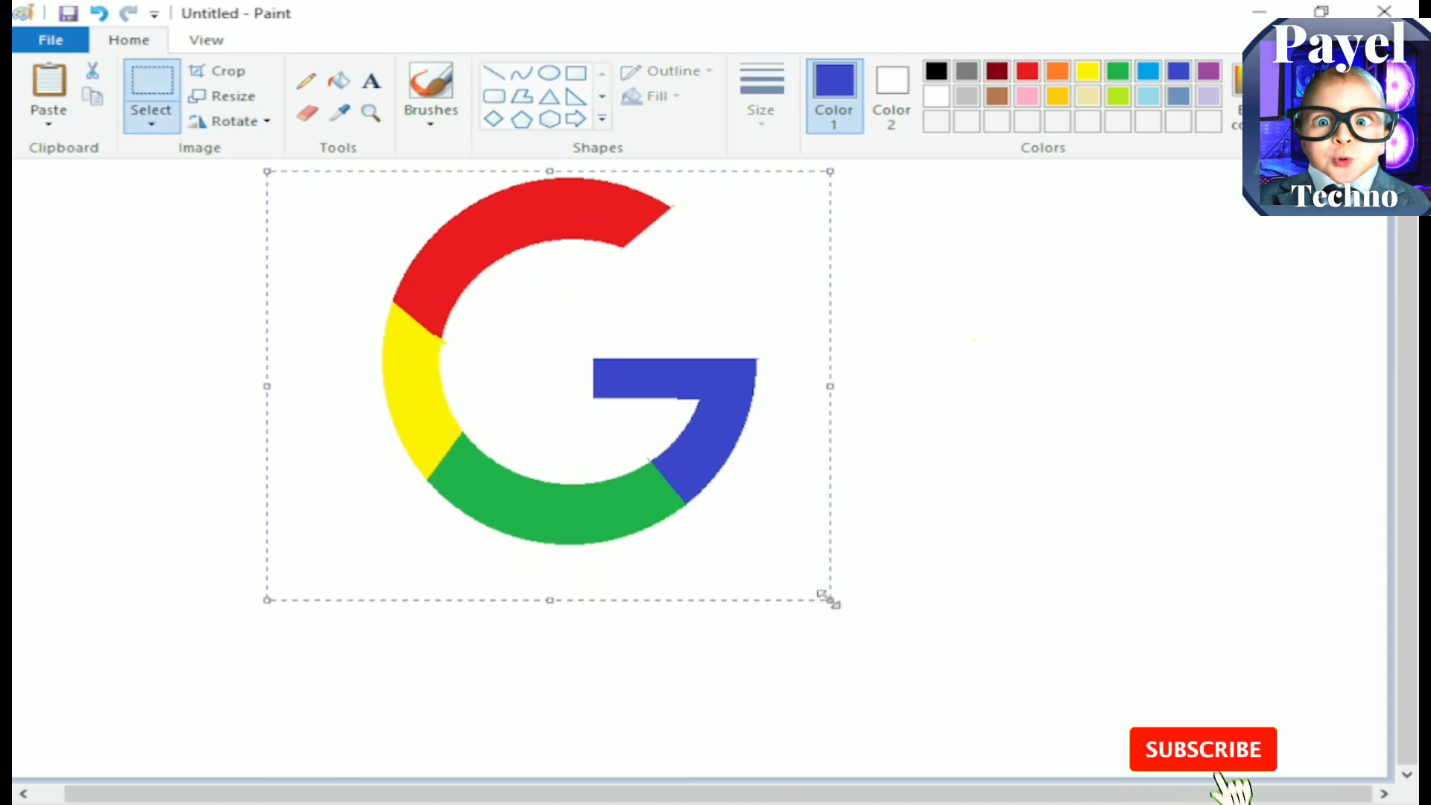
{"action": "left_click_drag", "start_coordinate": [659, 468], "coordinate": [1053, 592]}
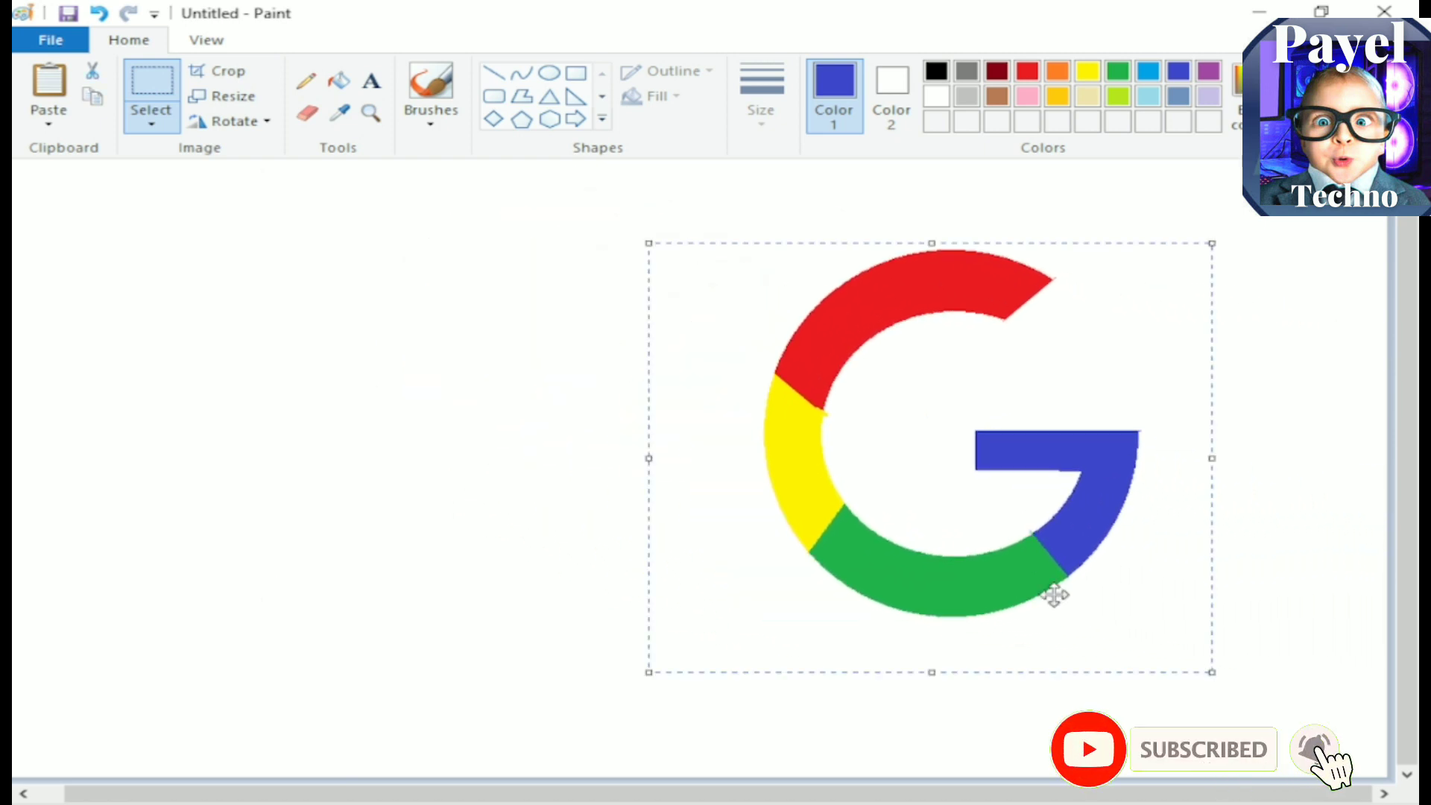
{"action": "left_click_drag", "start_coordinate": [1210, 673], "coordinate": [882, 440]}
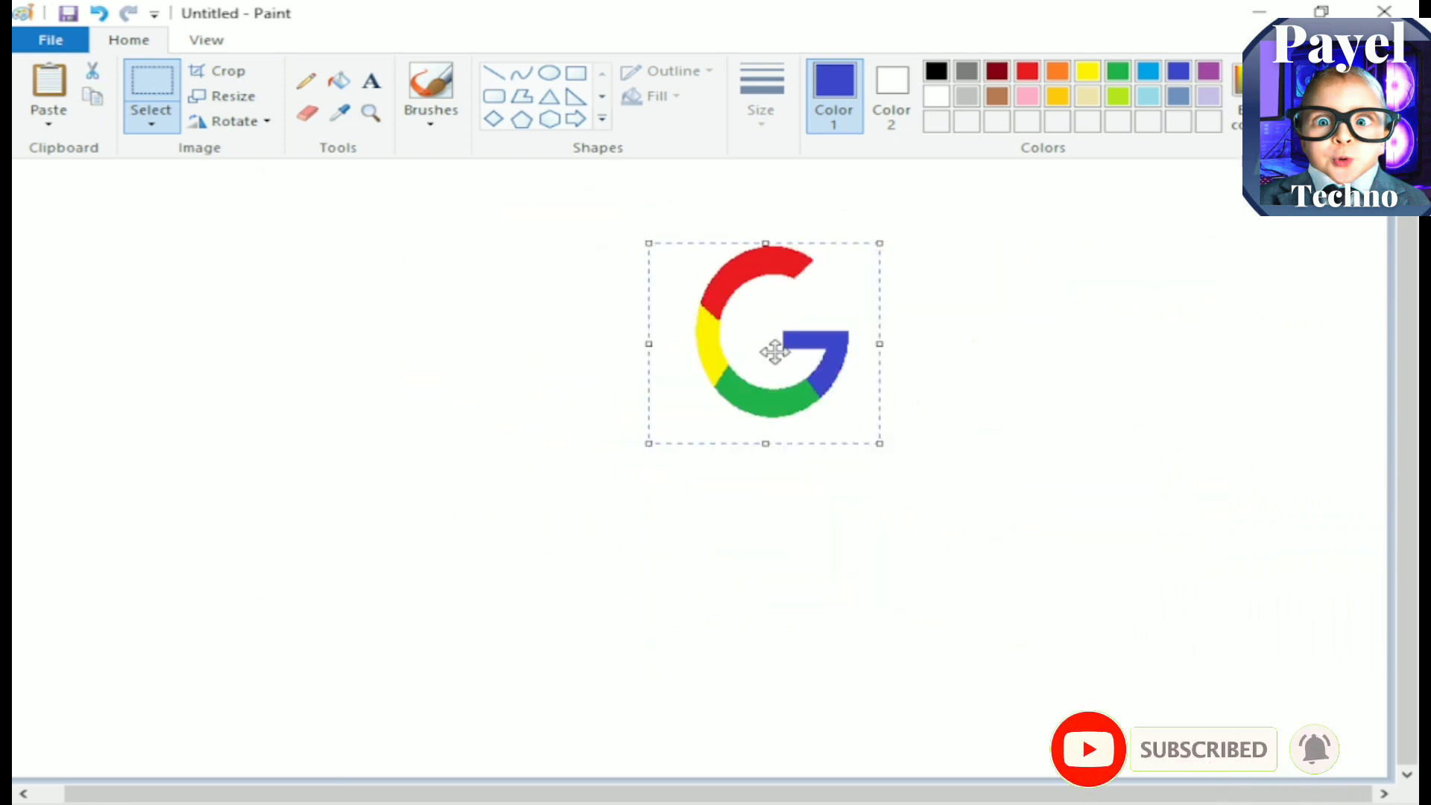
{"action": "left_click_drag", "start_coordinate": [769, 345], "coordinate": [1187, 400]}
{"action": "left_click", "coordinate": [873, 541]}
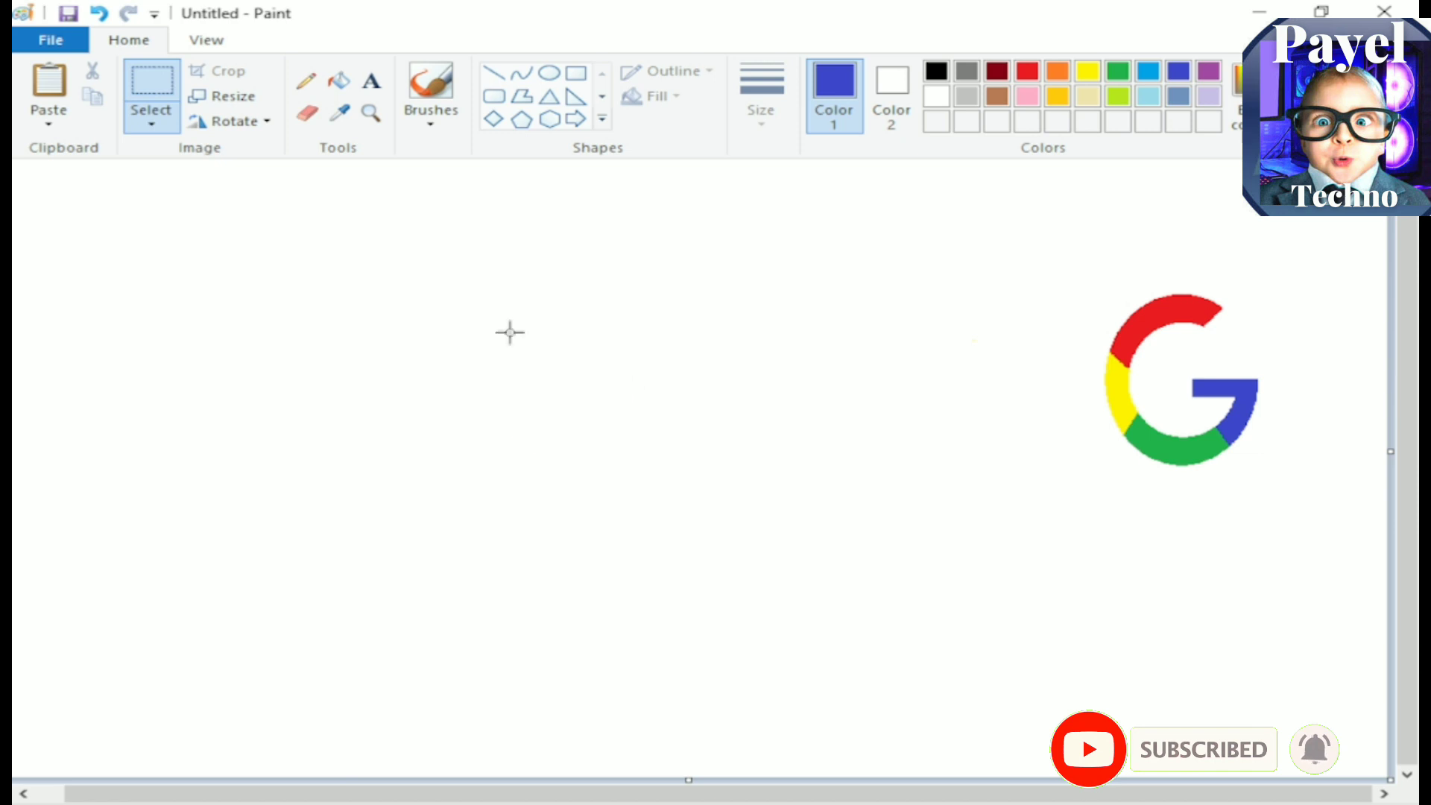
Step: Draw a wide indigo rectangle to the left of the G logo and fill it with indigo
{"action": "left_click", "coordinate": [576, 72]}
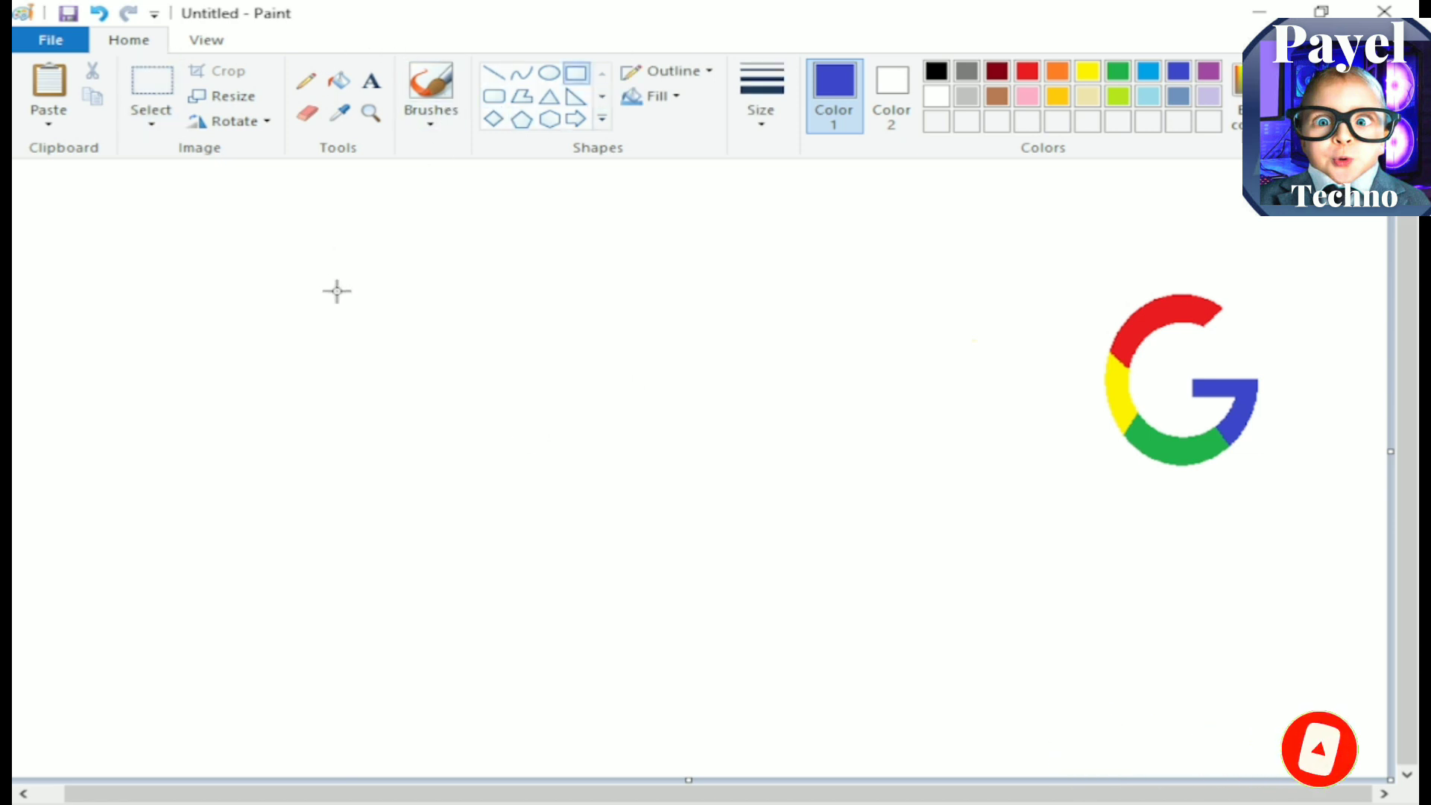
{"action": "mouse_move", "coordinate": [189, 316]}
{"action": "left_mouse_down"}
{"action": "mouse_move", "coordinate": [431, 469]}
{"action": "mouse_move", "coordinate": [892, 534]}
{"action": "mouse_move", "coordinate": [945, 522]}
{"action": "left_mouse_up"}
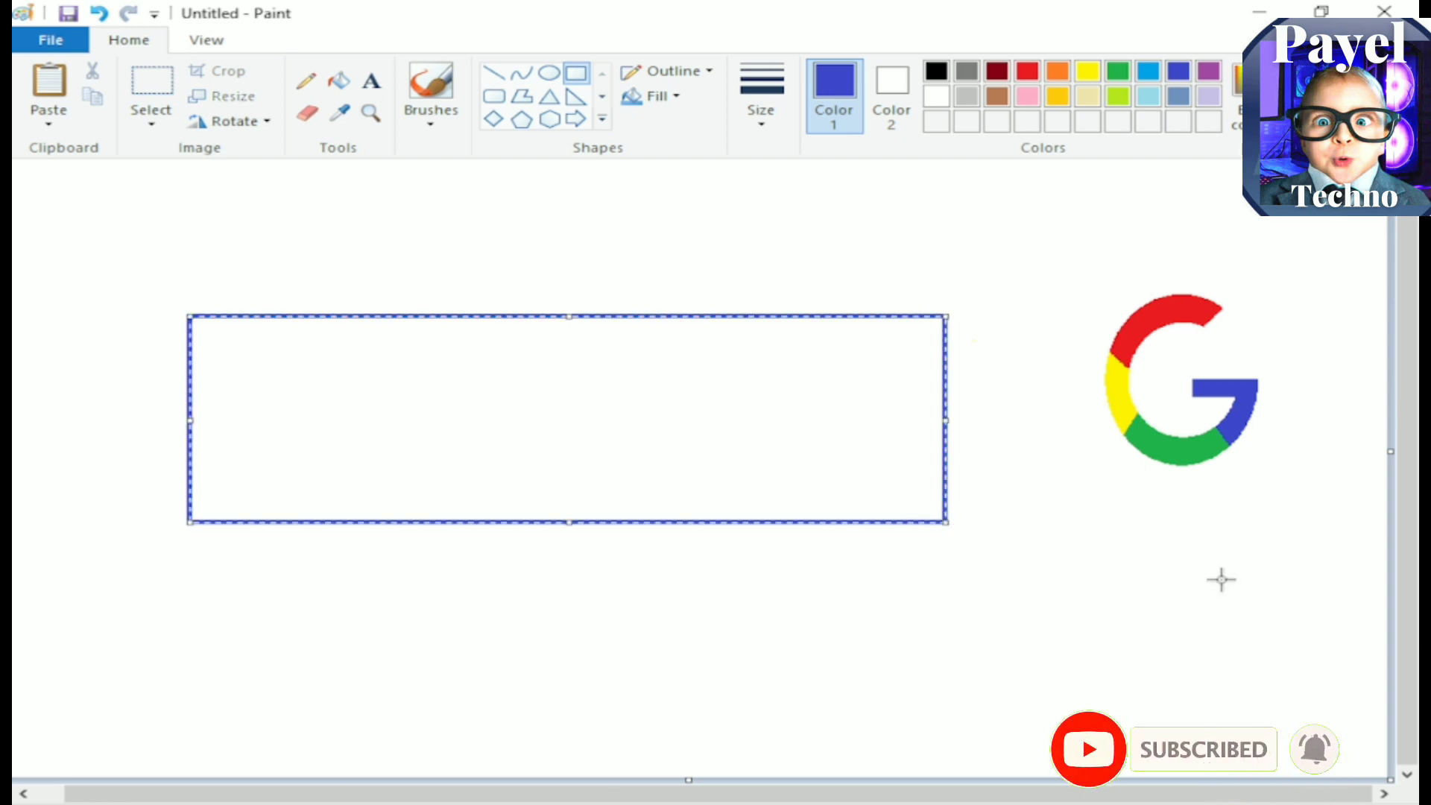
{"action": "left_click", "coordinate": [339, 80]}
{"action": "left_click", "coordinate": [364, 390]}
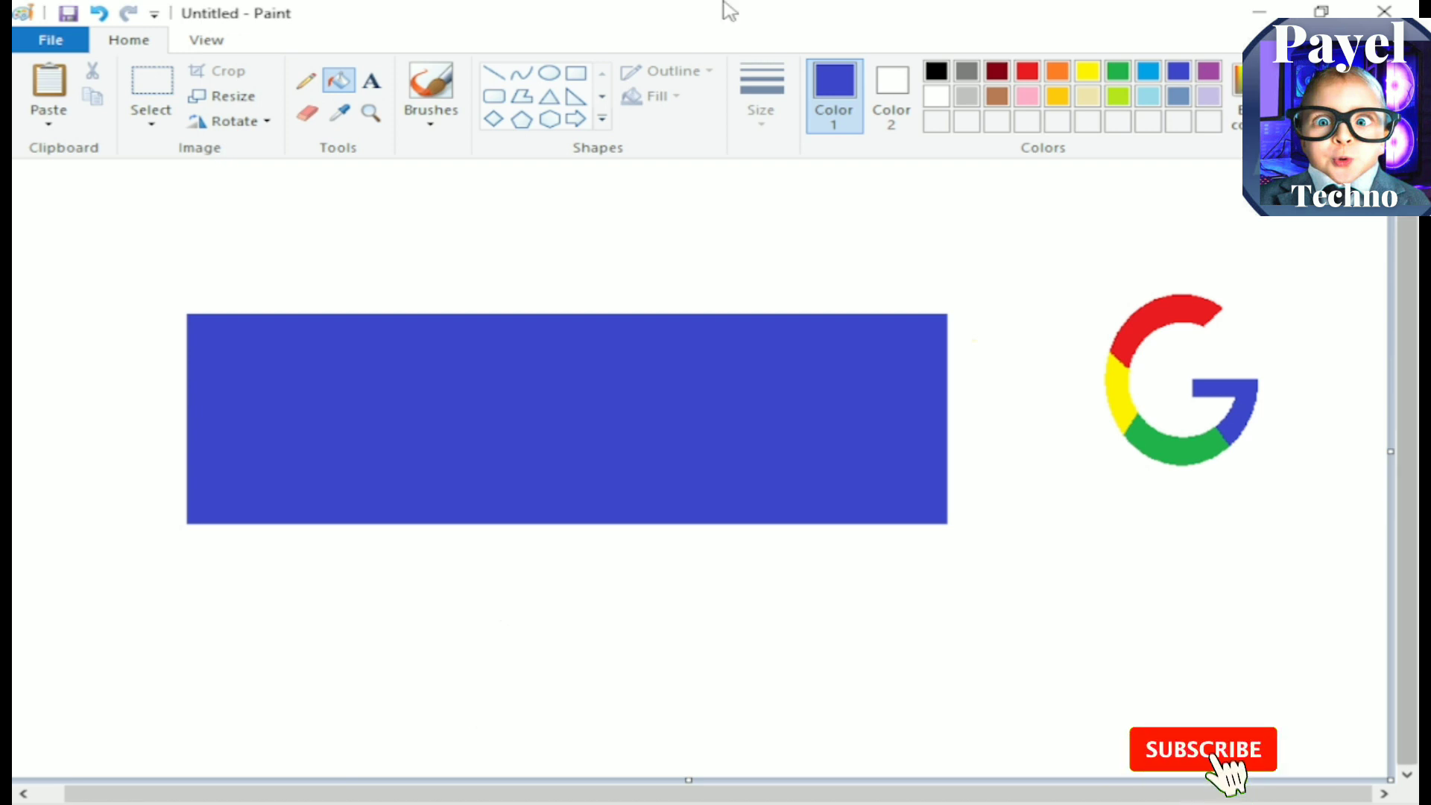
Step: Draw a narrow black tick-shaped polygon across the indigo rectangle, from its top edge to a point just below its bottom edge
{"action": "left_click", "coordinate": [523, 99]}
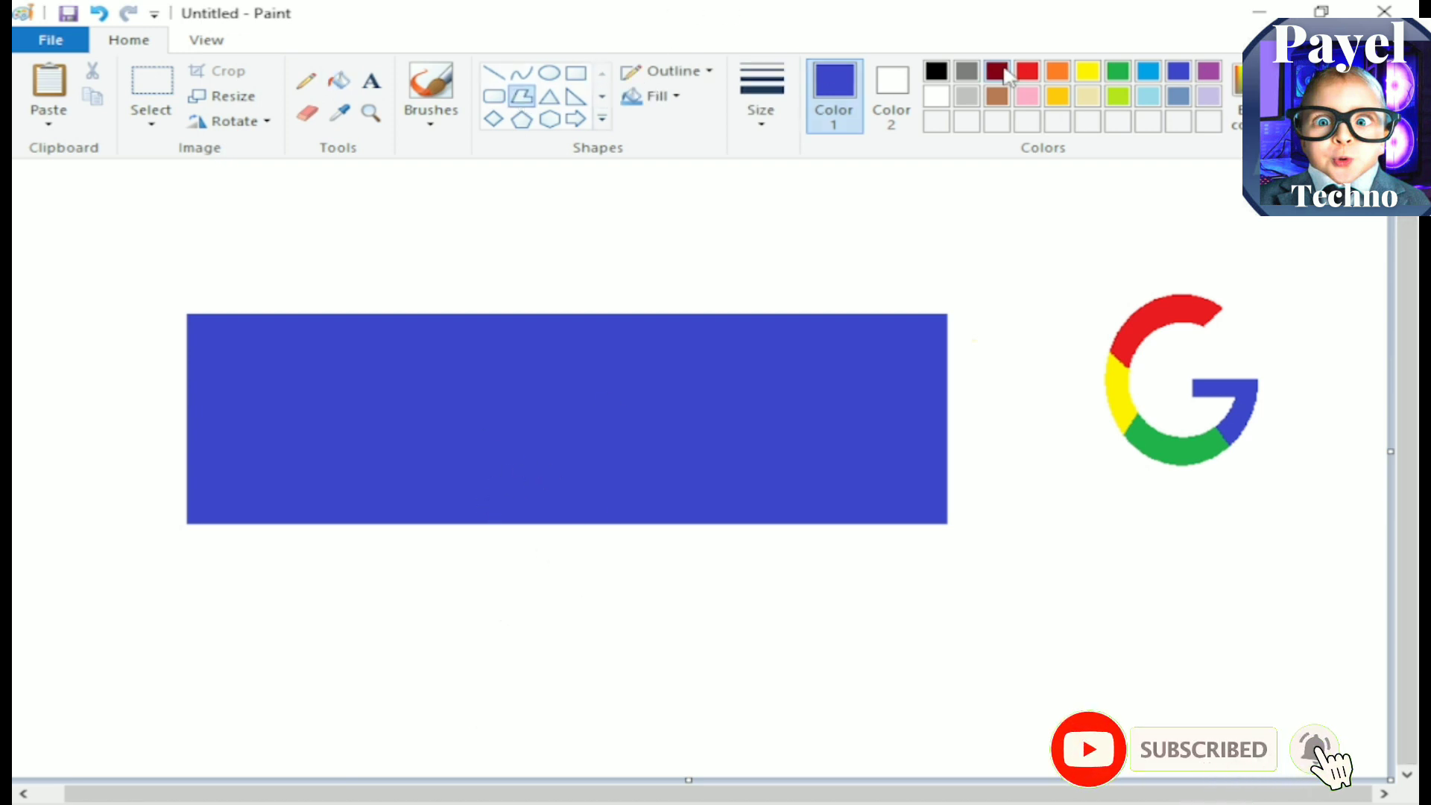
{"action": "left_click", "coordinate": [939, 74]}
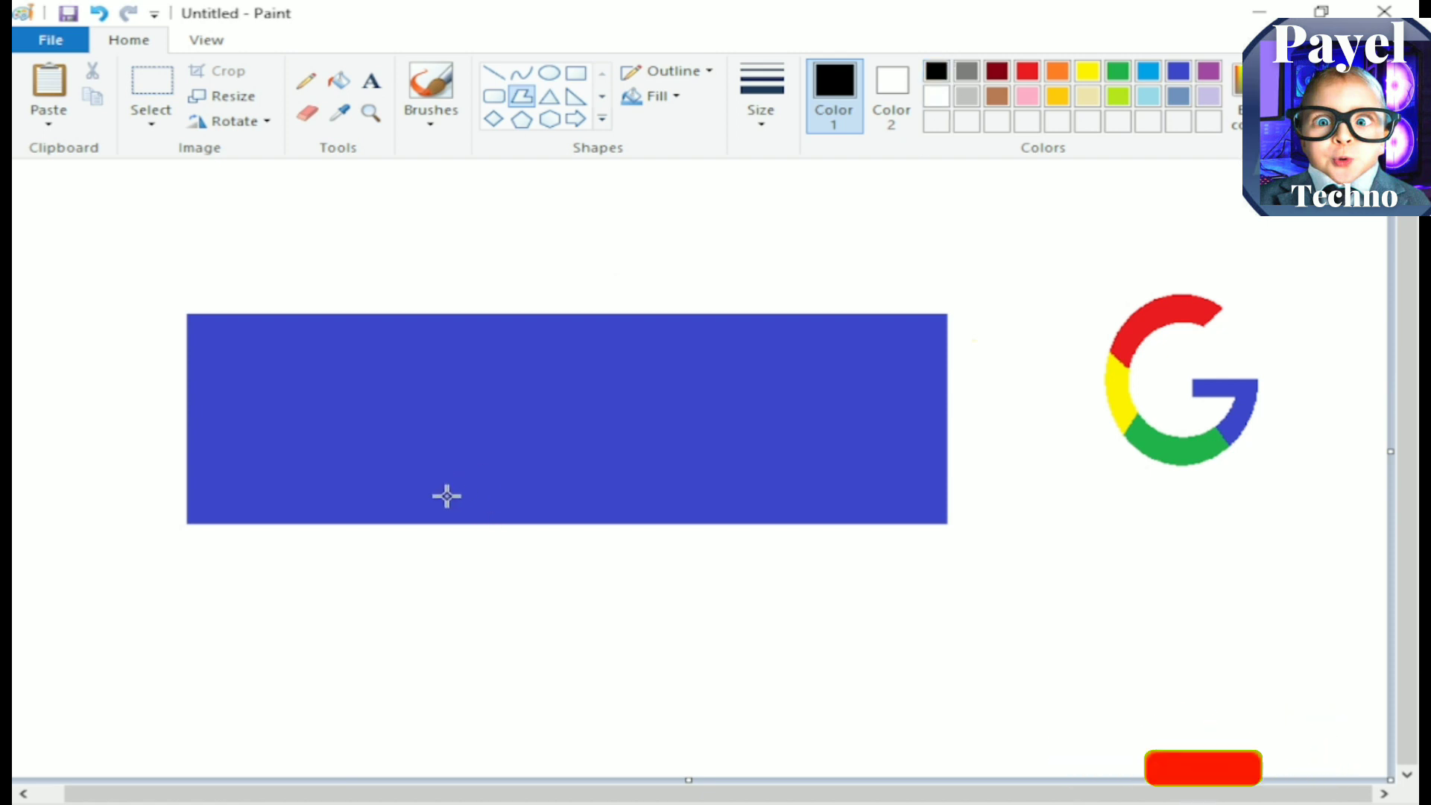
{"action": "left_click", "coordinate": [524, 105]}
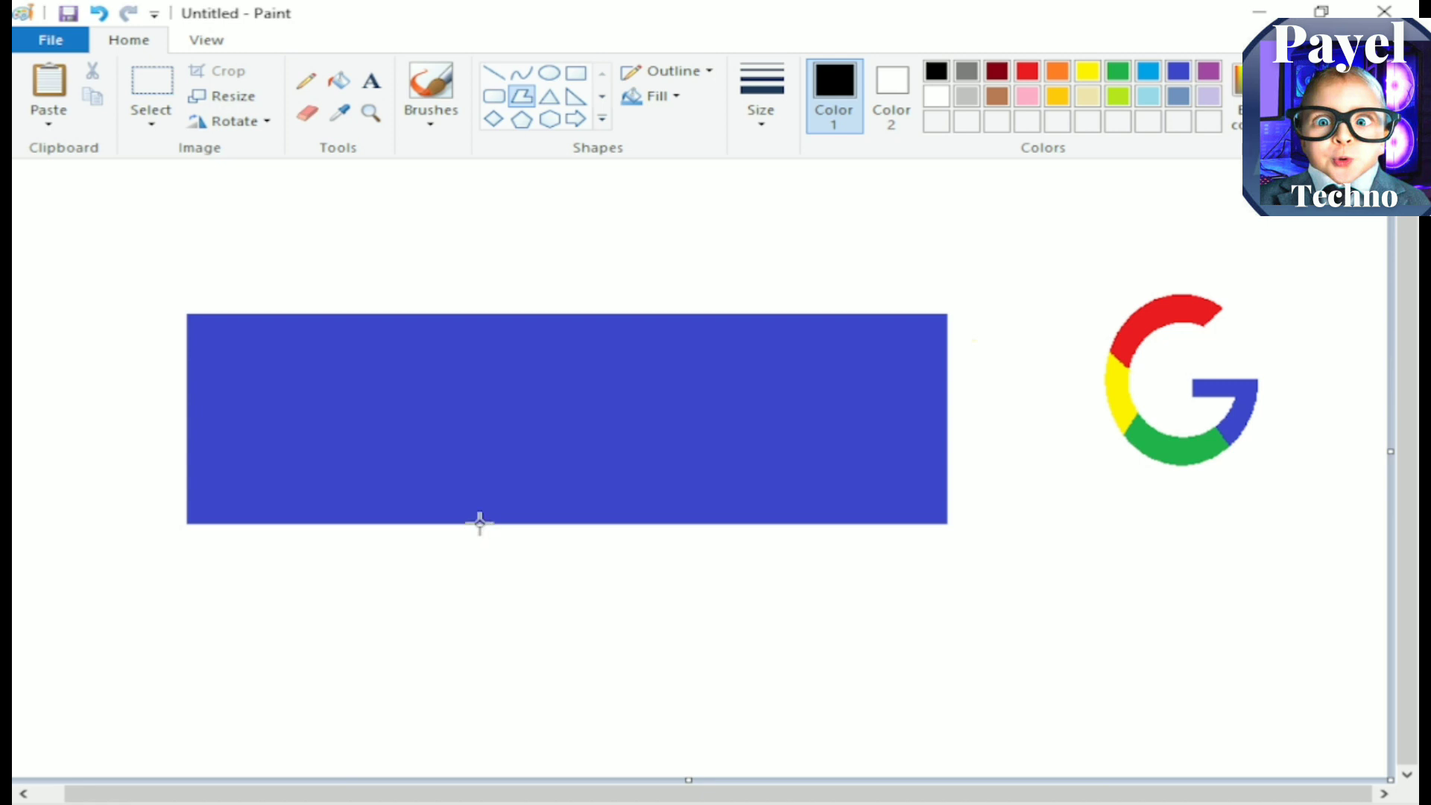
{"action": "left_click_drag", "start_coordinate": [437, 521], "coordinate": [504, 576]}
{"action": "left_click", "coordinate": [621, 307]}
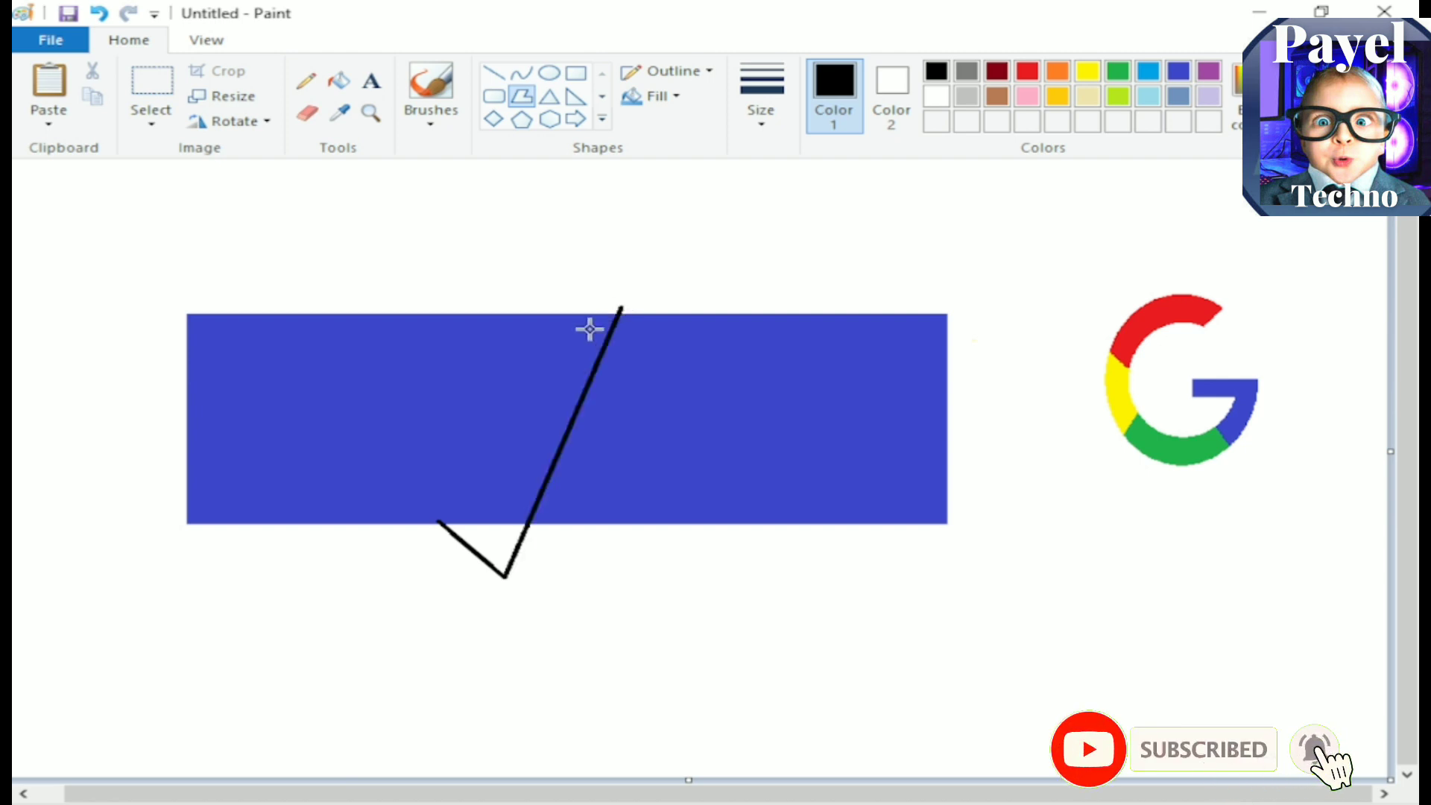
{"action": "left_click", "coordinate": [491, 520]}
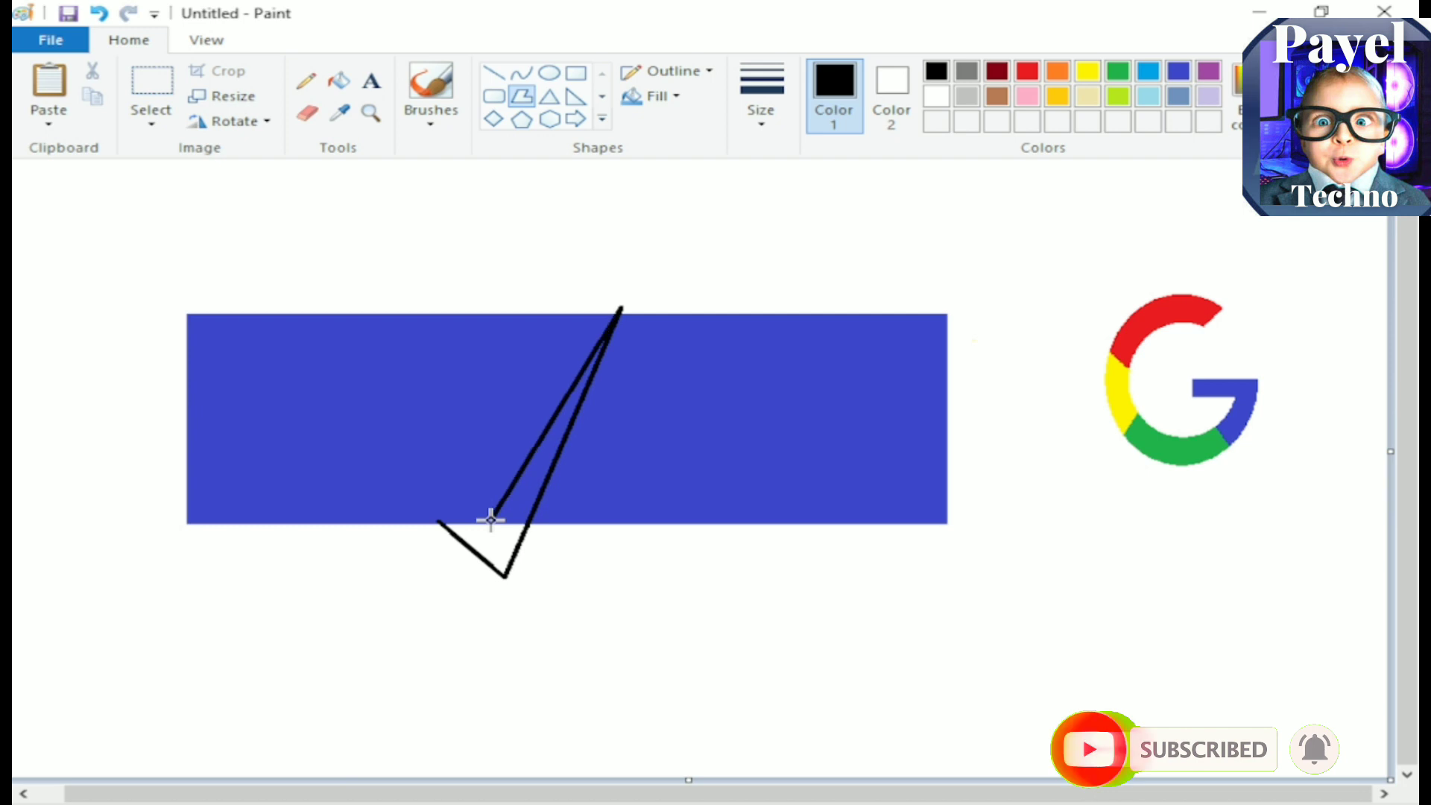
{"action": "left_click", "coordinate": [439, 521]}
Step: Fill the tick-shaped polygon with red and recolour its black outline white
{"action": "left_click", "coordinate": [339, 81]}
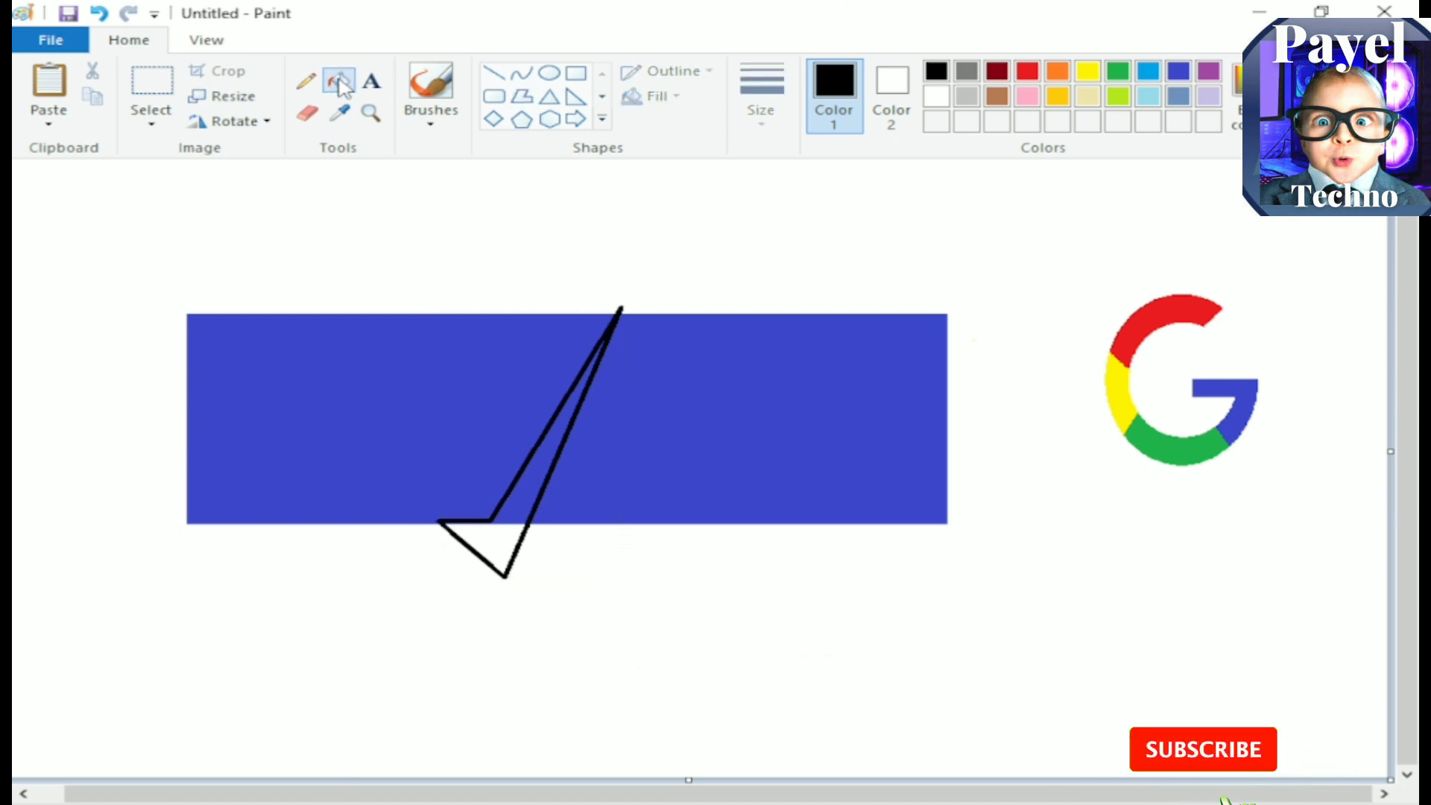
{"action": "left_click", "coordinate": [1027, 70]}
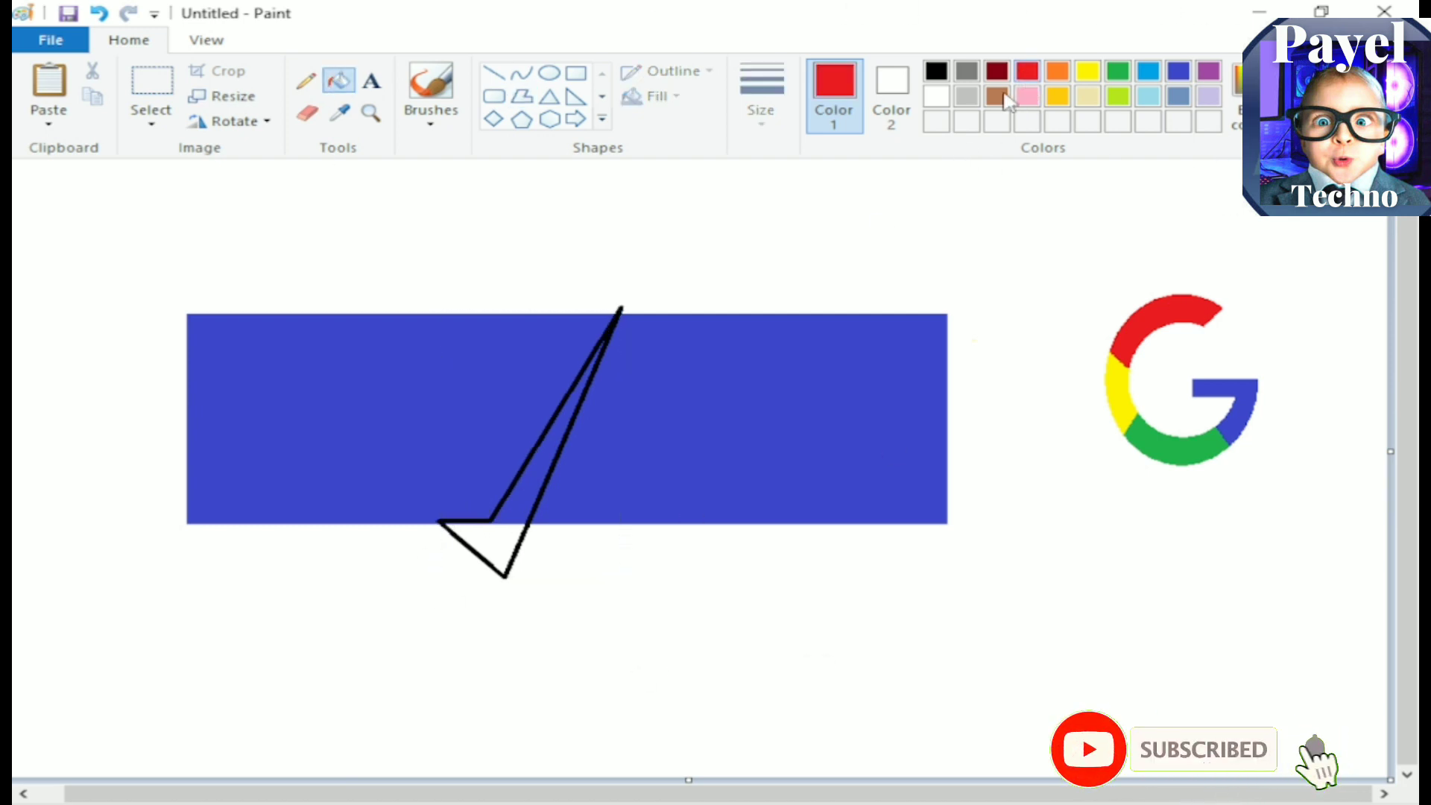
{"action": "left_click", "coordinate": [522, 510]}
{"action": "left_click", "coordinate": [509, 550]}
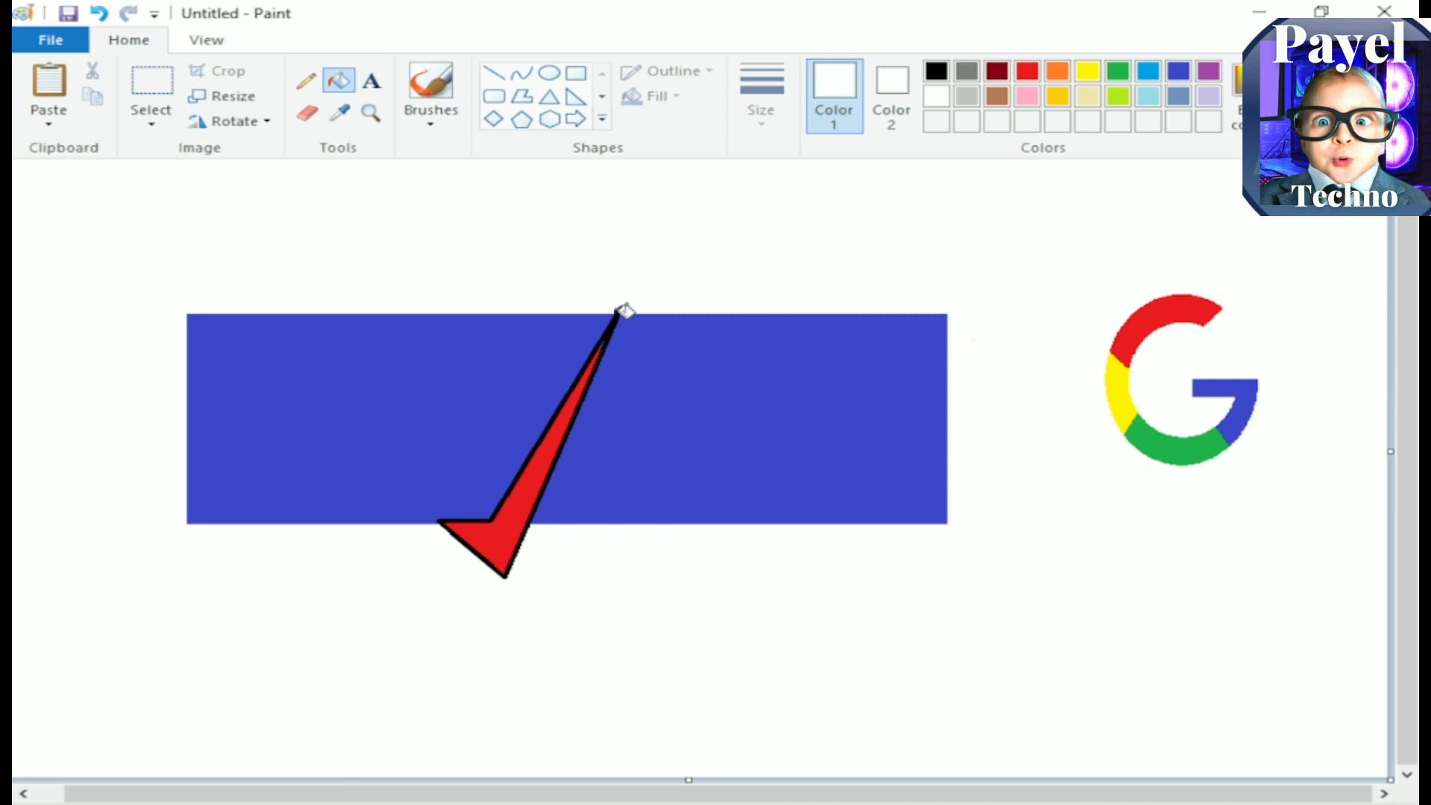
{"action": "left_click", "coordinate": [620, 313]}
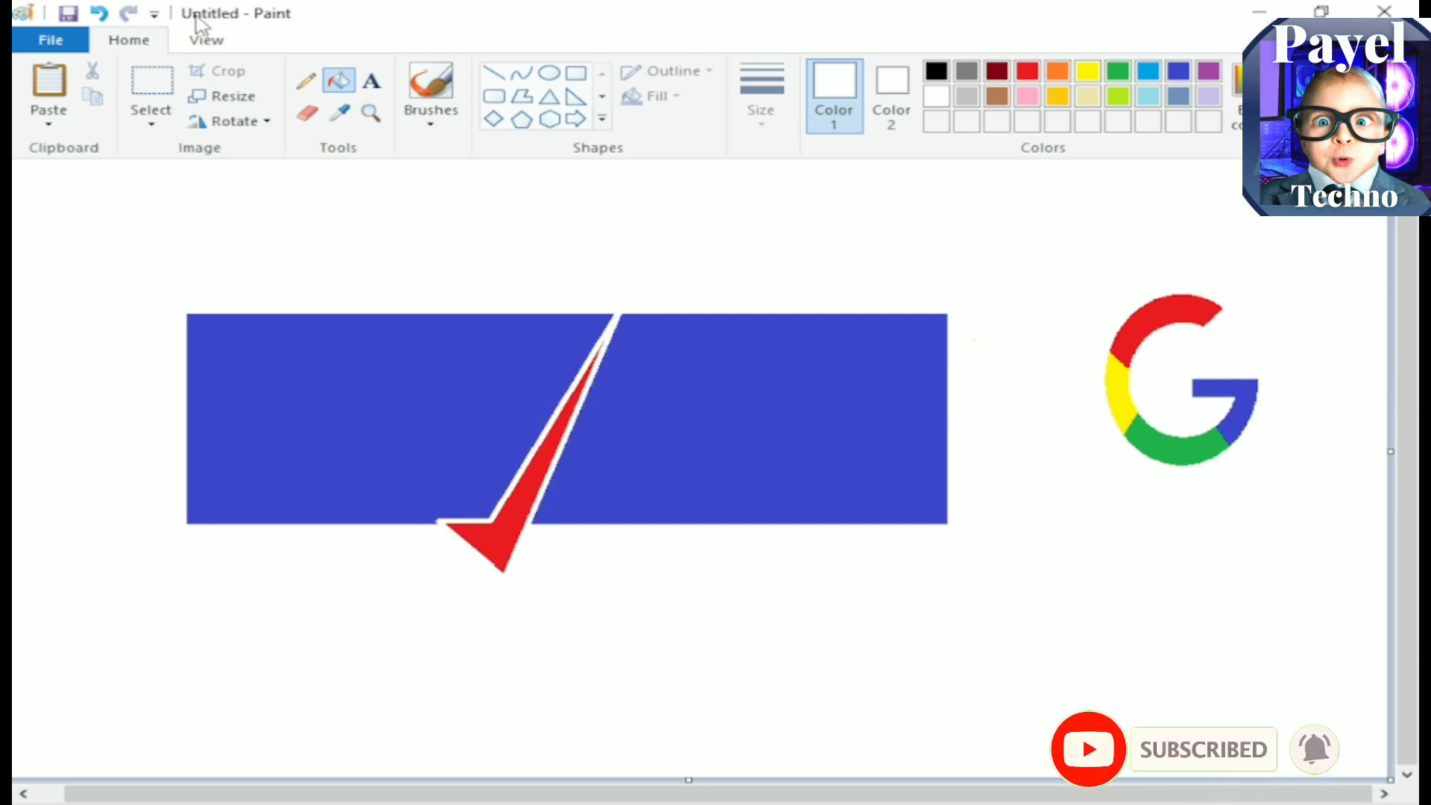
Step: Add the white text "YES" at size 72 on the indigo rectangle, left of the tick, in a text box that fits it
{"action": "left_click", "coordinate": [372, 82]}
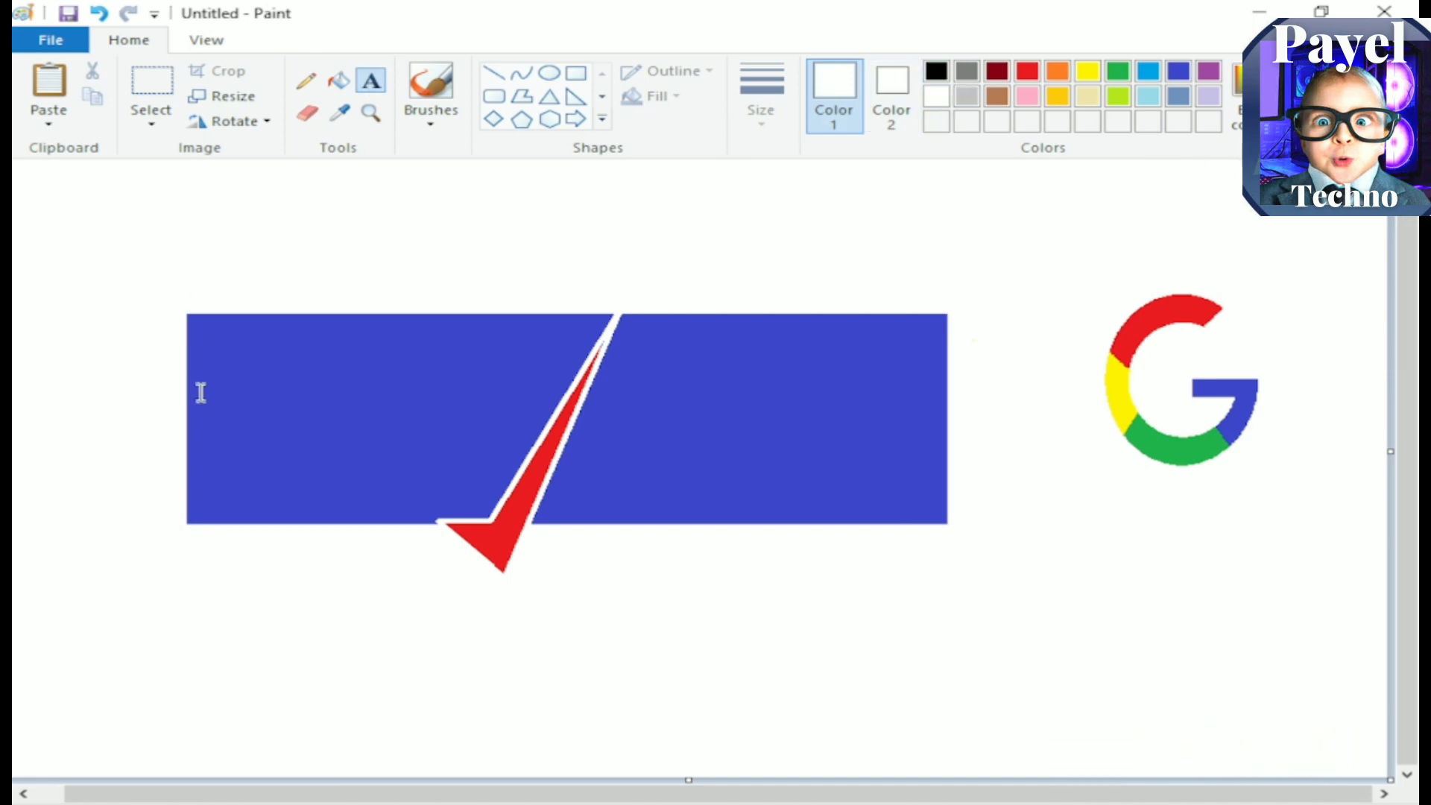
{"action": "left_click_drag", "start_coordinate": [226, 366], "coordinate": [503, 447]}
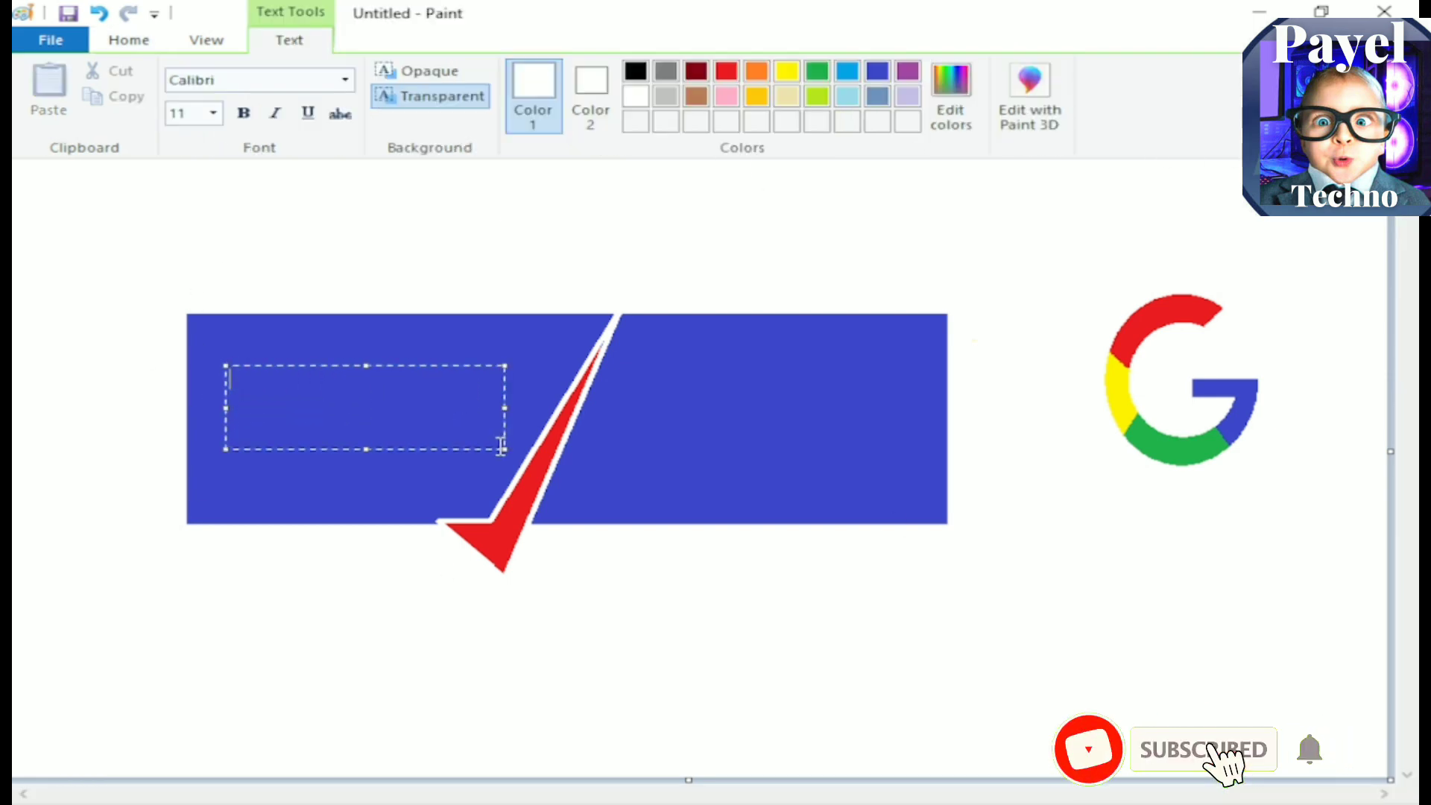
{"action": "type", "text": "YES"}
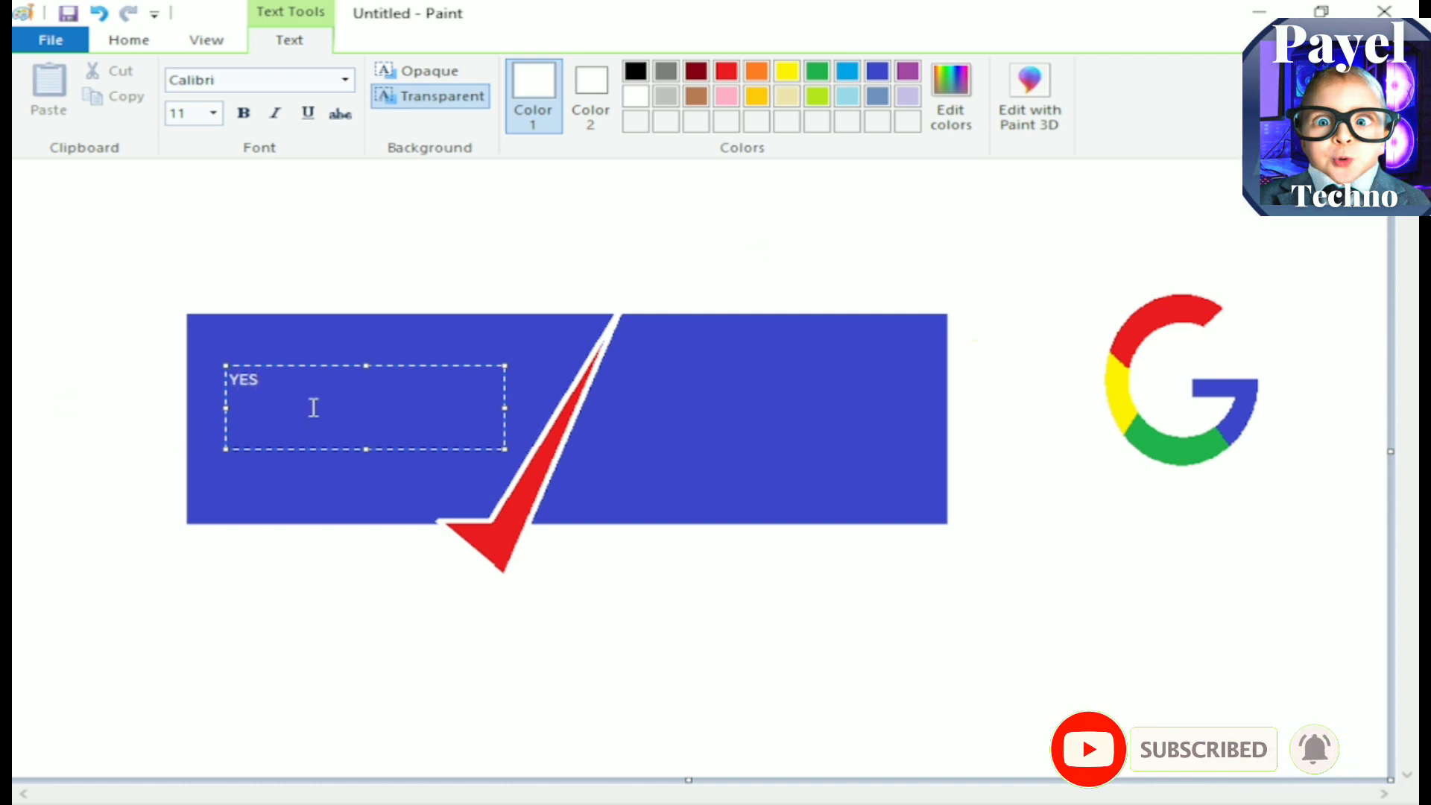
{"action": "left_click_drag", "start_coordinate": [261, 380], "coordinate": [228, 380]}
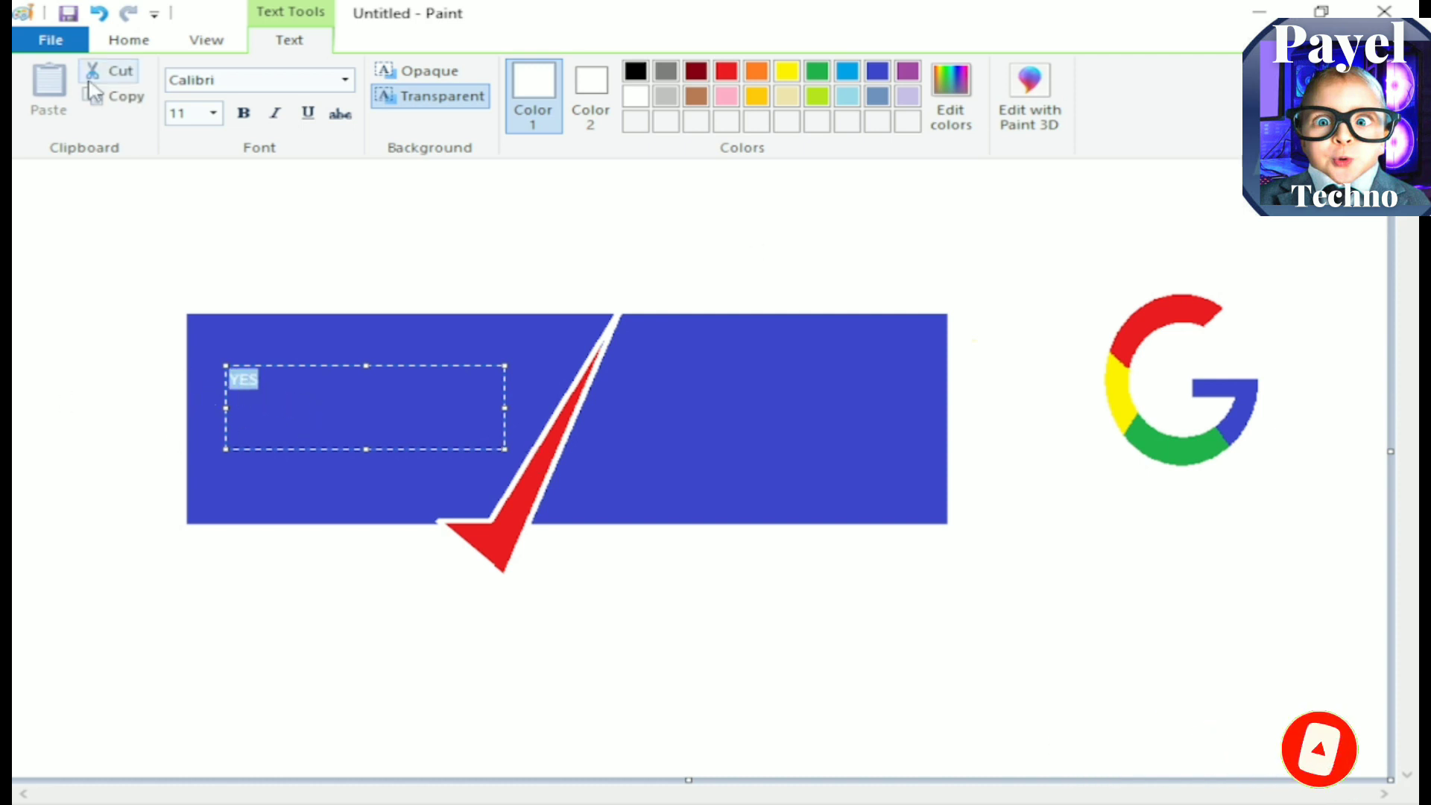
{"action": "left_click", "coordinate": [214, 115]}
{"action": "left_click", "coordinate": [182, 427]}
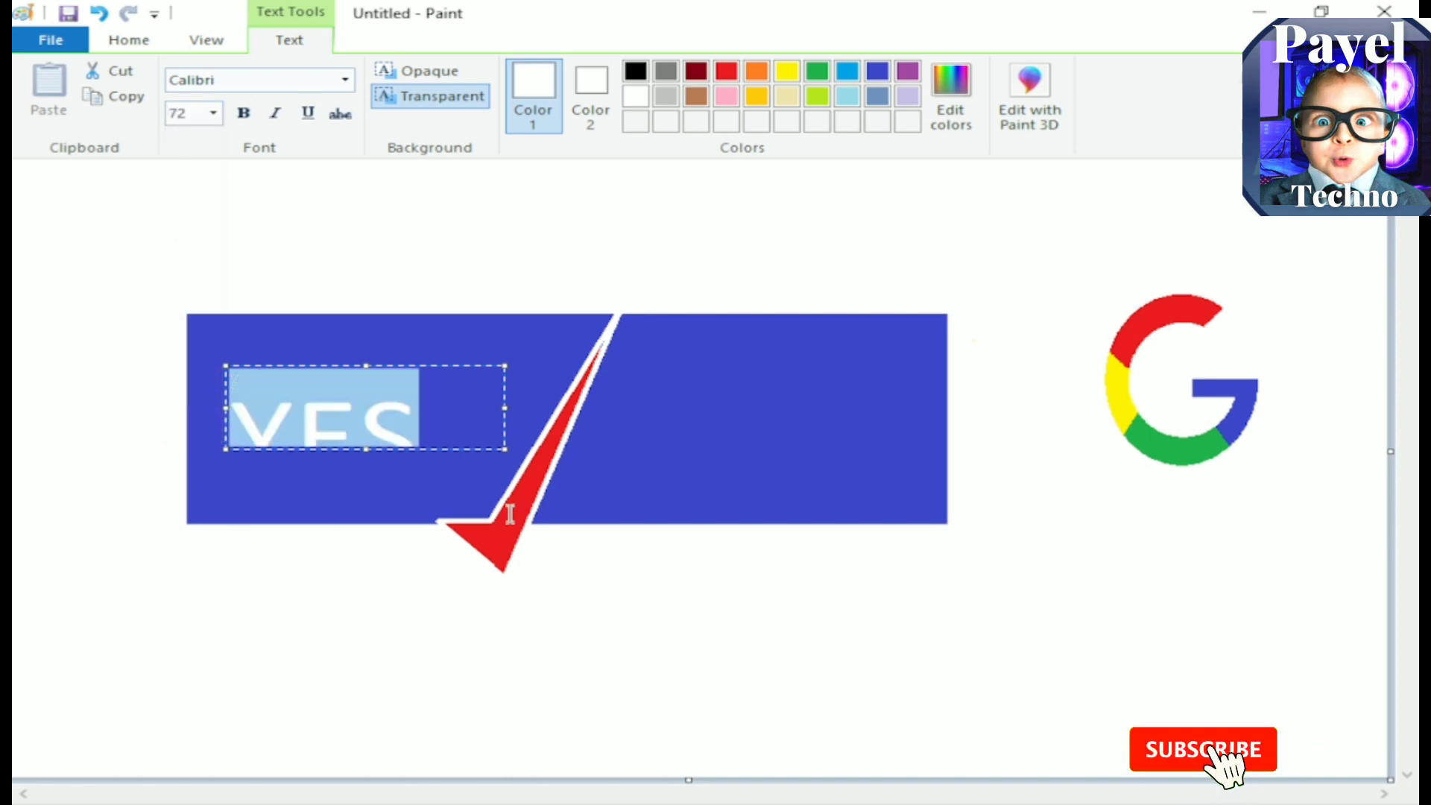
{"action": "left_click_drag", "start_coordinate": [504, 449], "coordinate": [558, 501]}
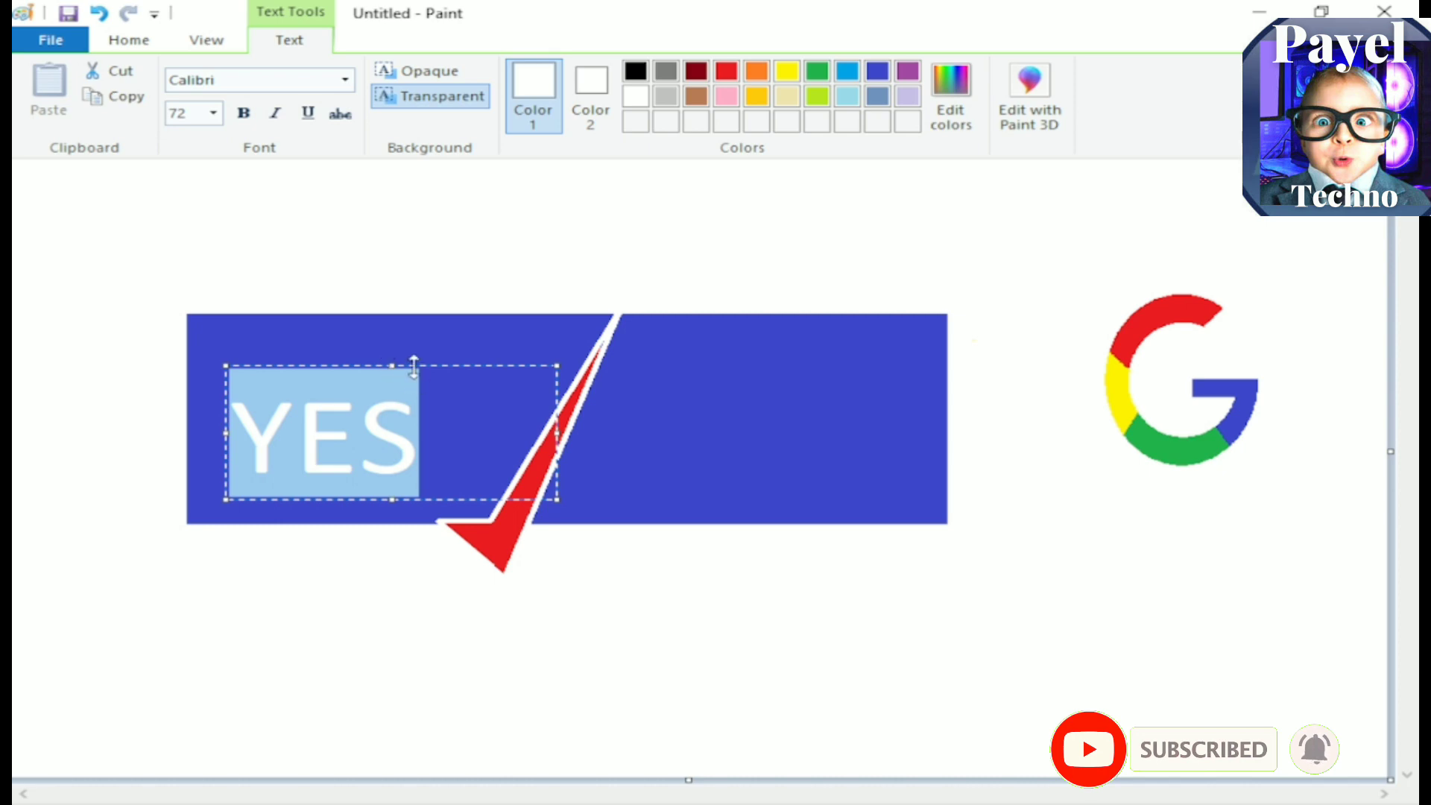
Step: Make the "YES" text bold and move it slightly up and to the left within the rectangle
{"action": "left_click", "coordinate": [245, 113]}
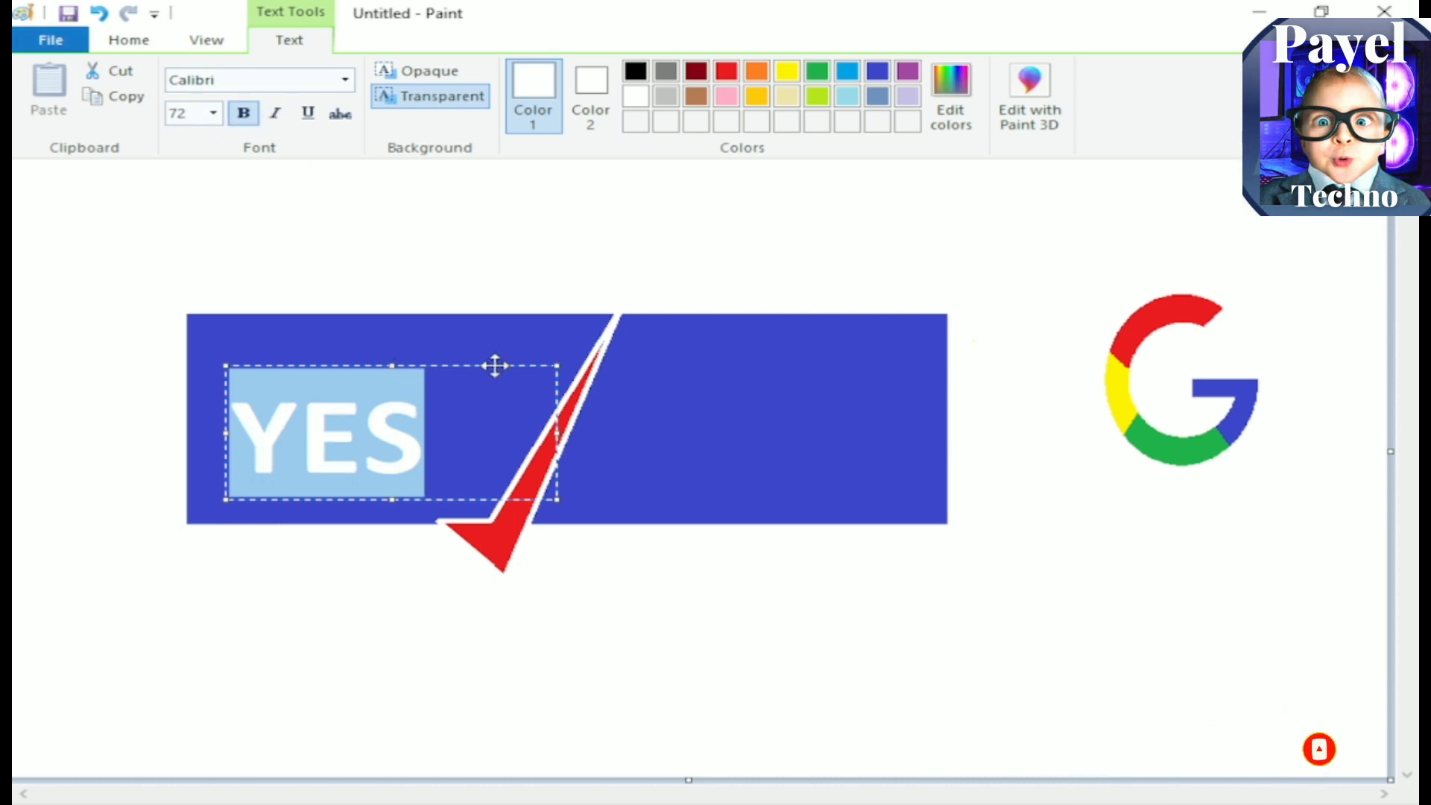
{"action": "mouse_move", "coordinate": [488, 368]}
{"action": "left_mouse_down"}
{"action": "mouse_move", "coordinate": [460, 351]}
{"action": "mouse_move", "coordinate": [475, 343]}
{"action": "left_mouse_up"}
{"action": "left_click", "coordinate": [212, 201]}
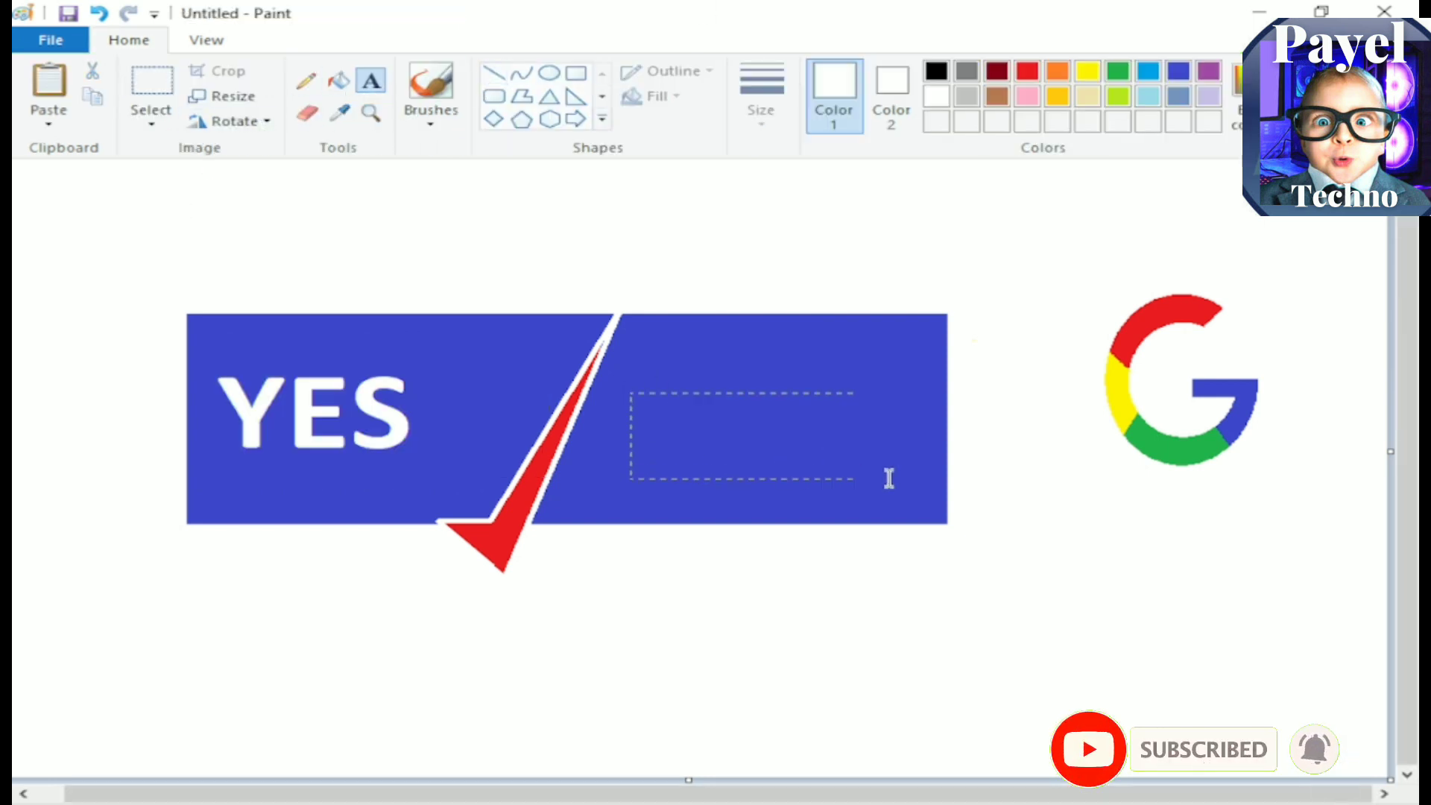
Step: Add the bold white text "BANK" to the right of the tick and align it with "YES"
{"action": "left_click_drag", "start_coordinate": [937, 483], "coordinate": [936, 480]}
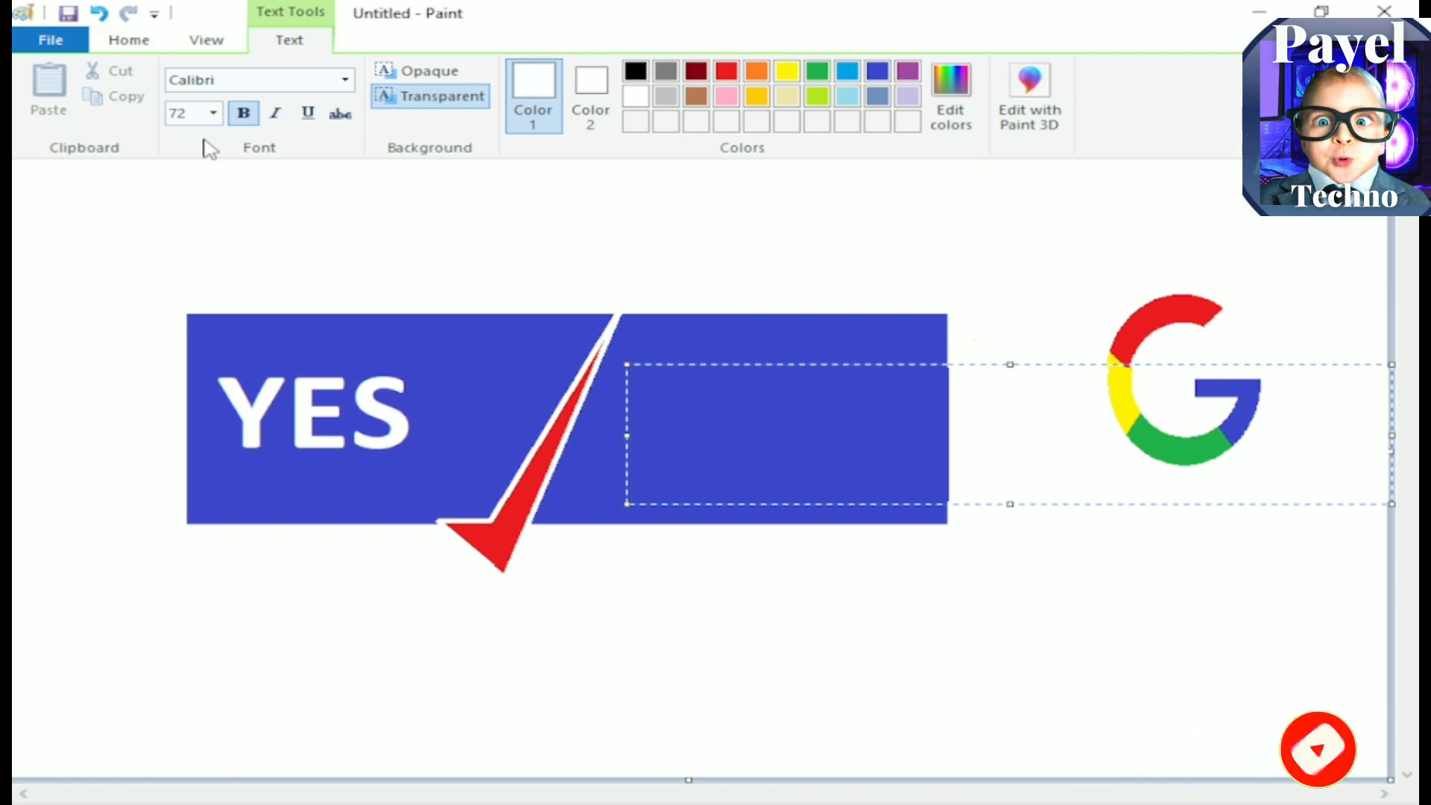
{"action": "type", "text": "BANK"}
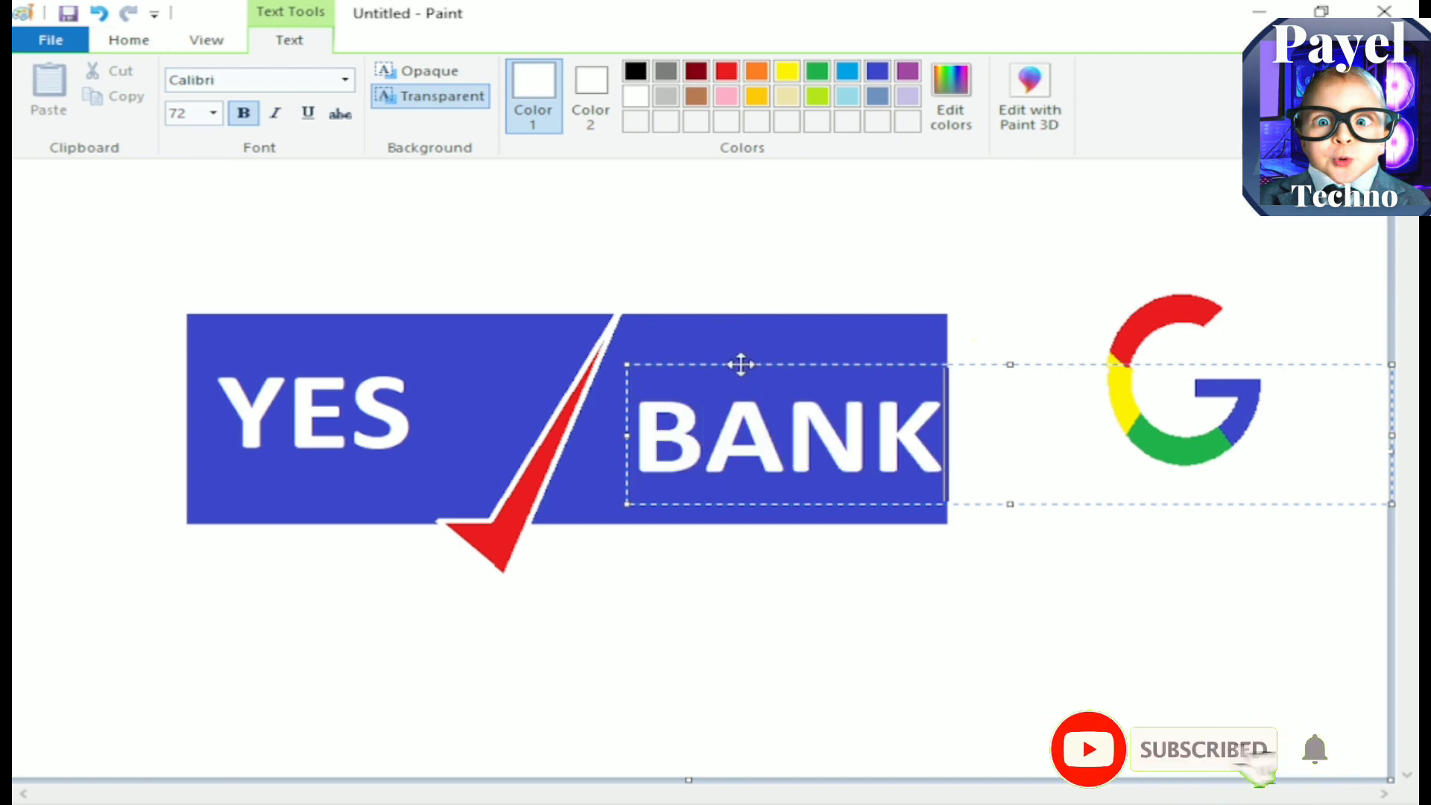
{"action": "left_click_drag", "start_coordinate": [735, 361], "coordinate": [714, 336]}
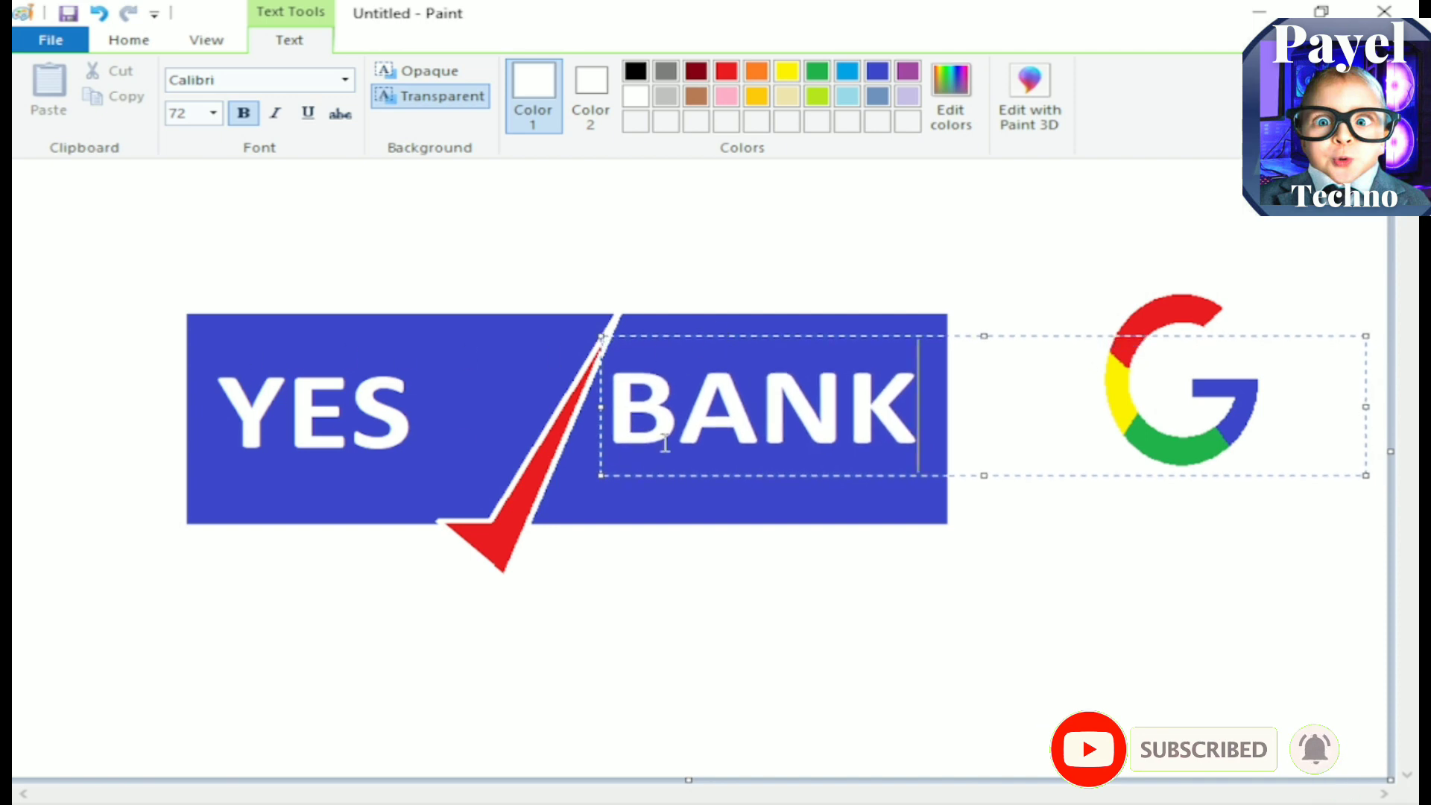
{"action": "left_click", "coordinate": [852, 262]}
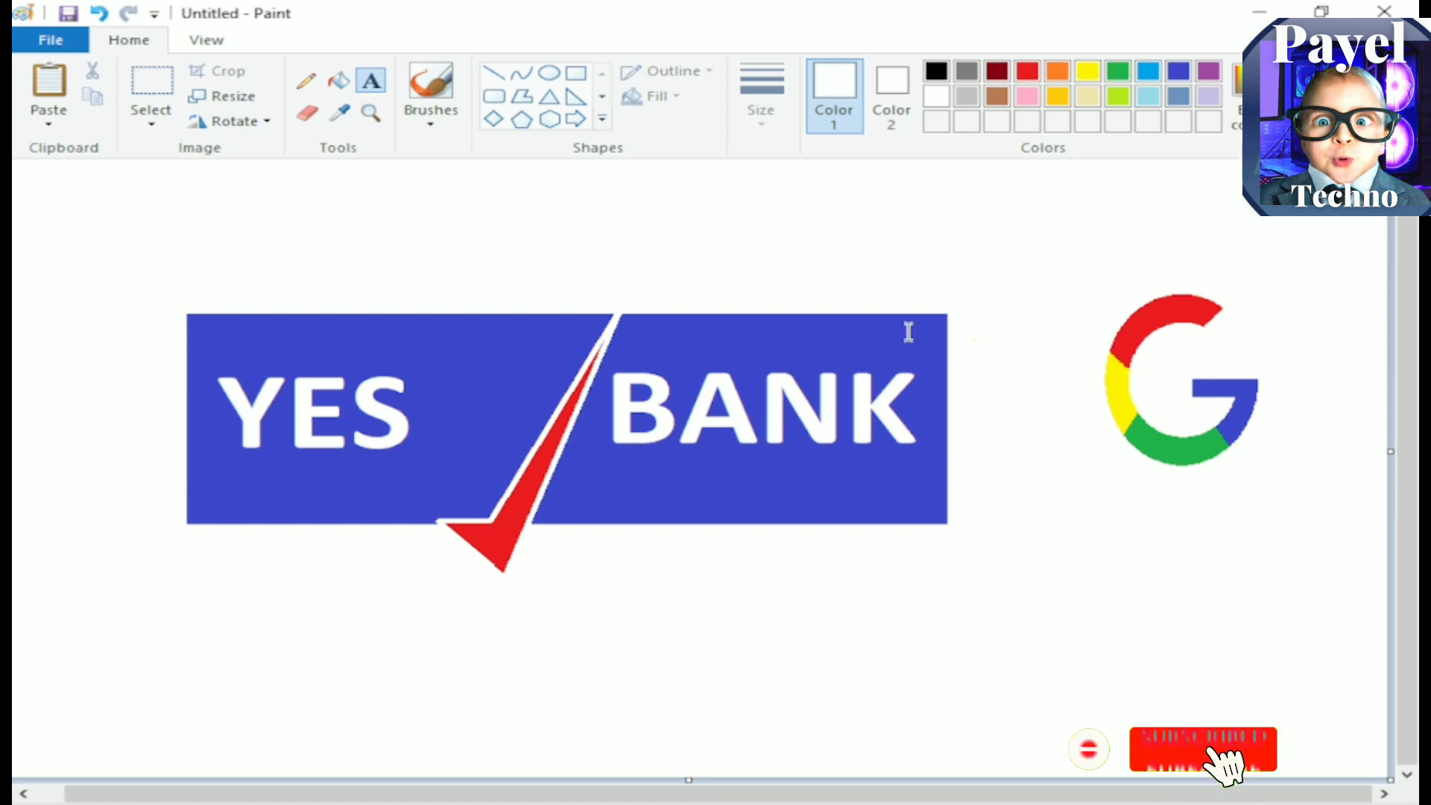
Step: Select the whole YES BANK logo, shrink it to about a third of its size and place it directly below the G logo
{"action": "left_click", "coordinate": [152, 82]}
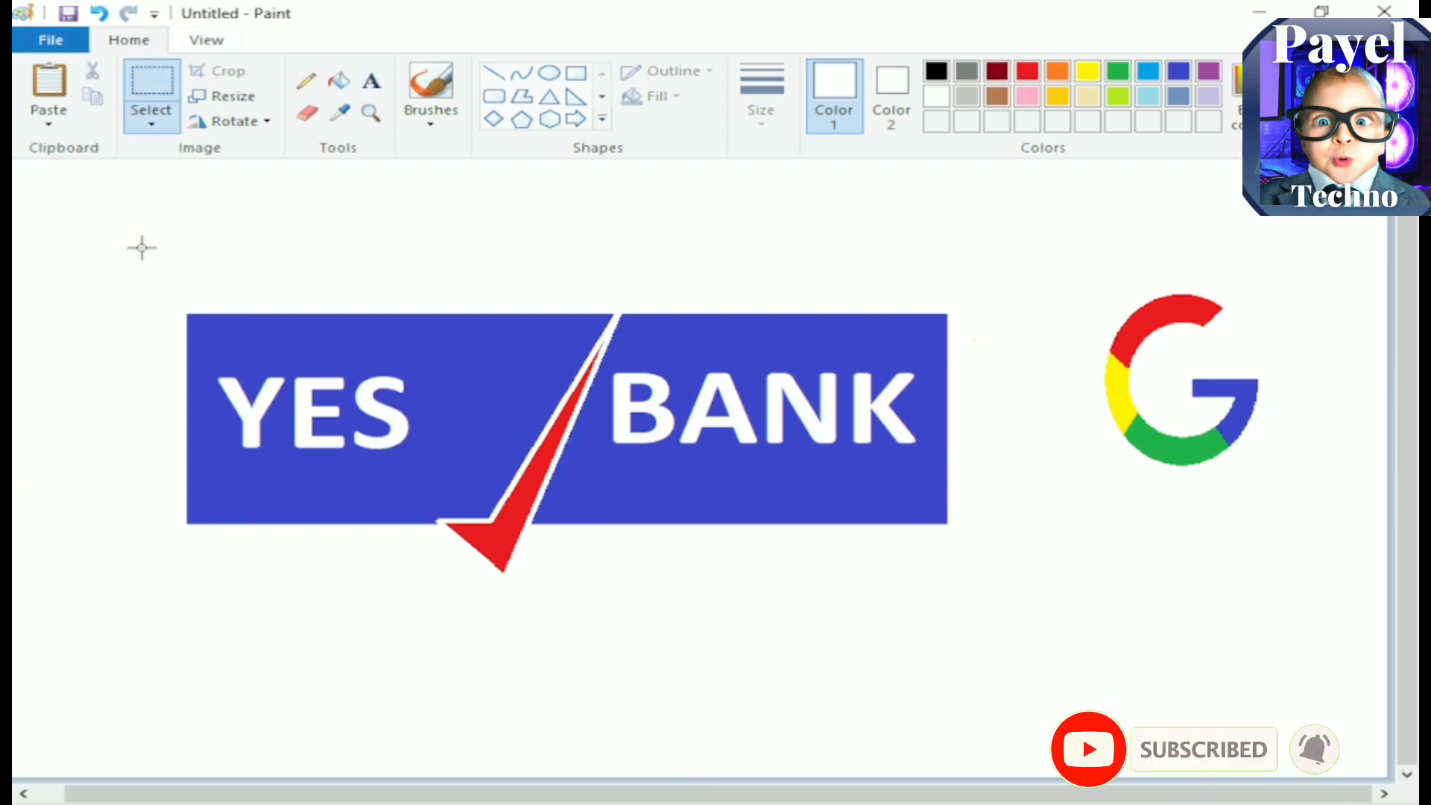
{"action": "left_click_drag", "start_coordinate": [838, 596], "coordinate": [405, 345]}
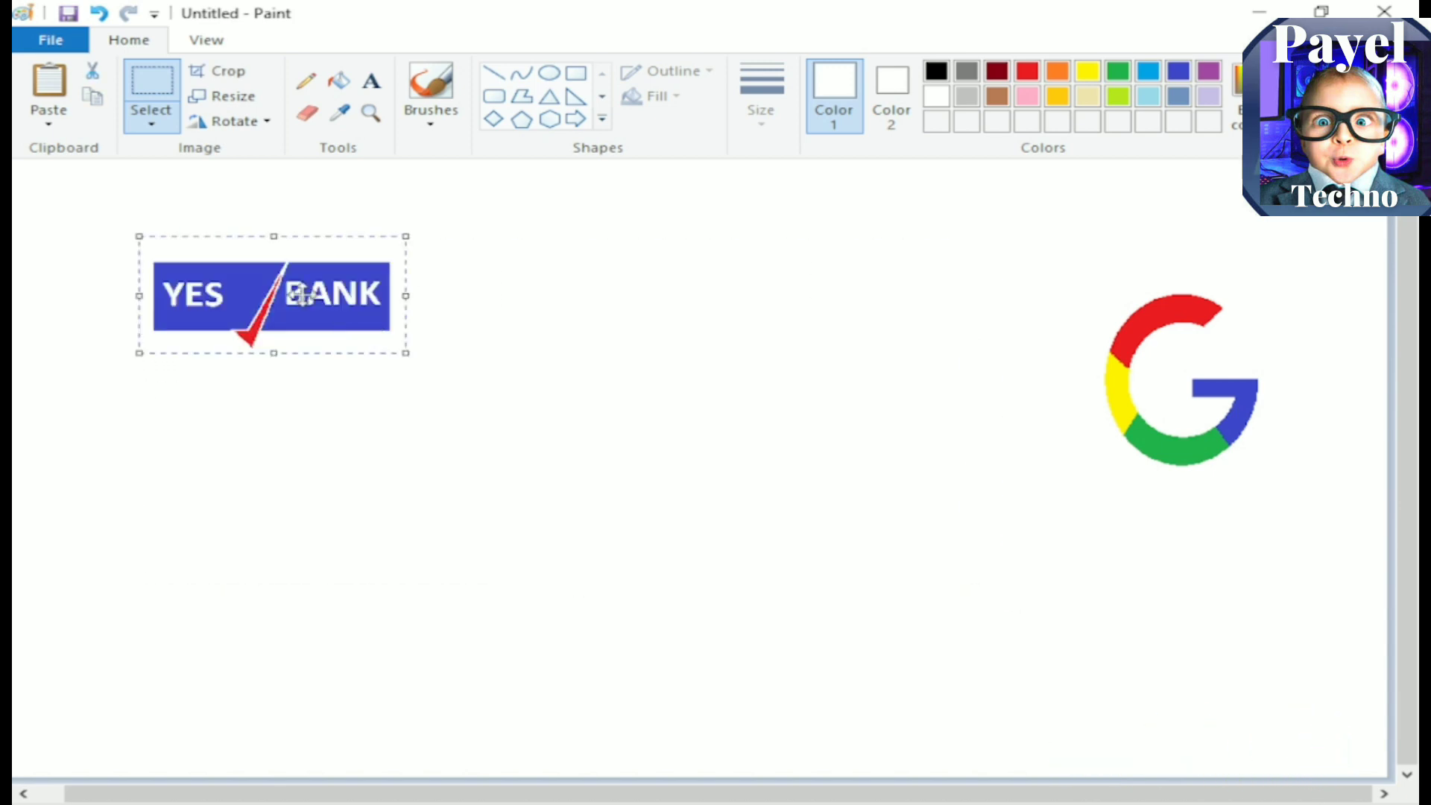
{"action": "left_click_drag", "start_coordinate": [262, 256], "coordinate": [1127, 501]}
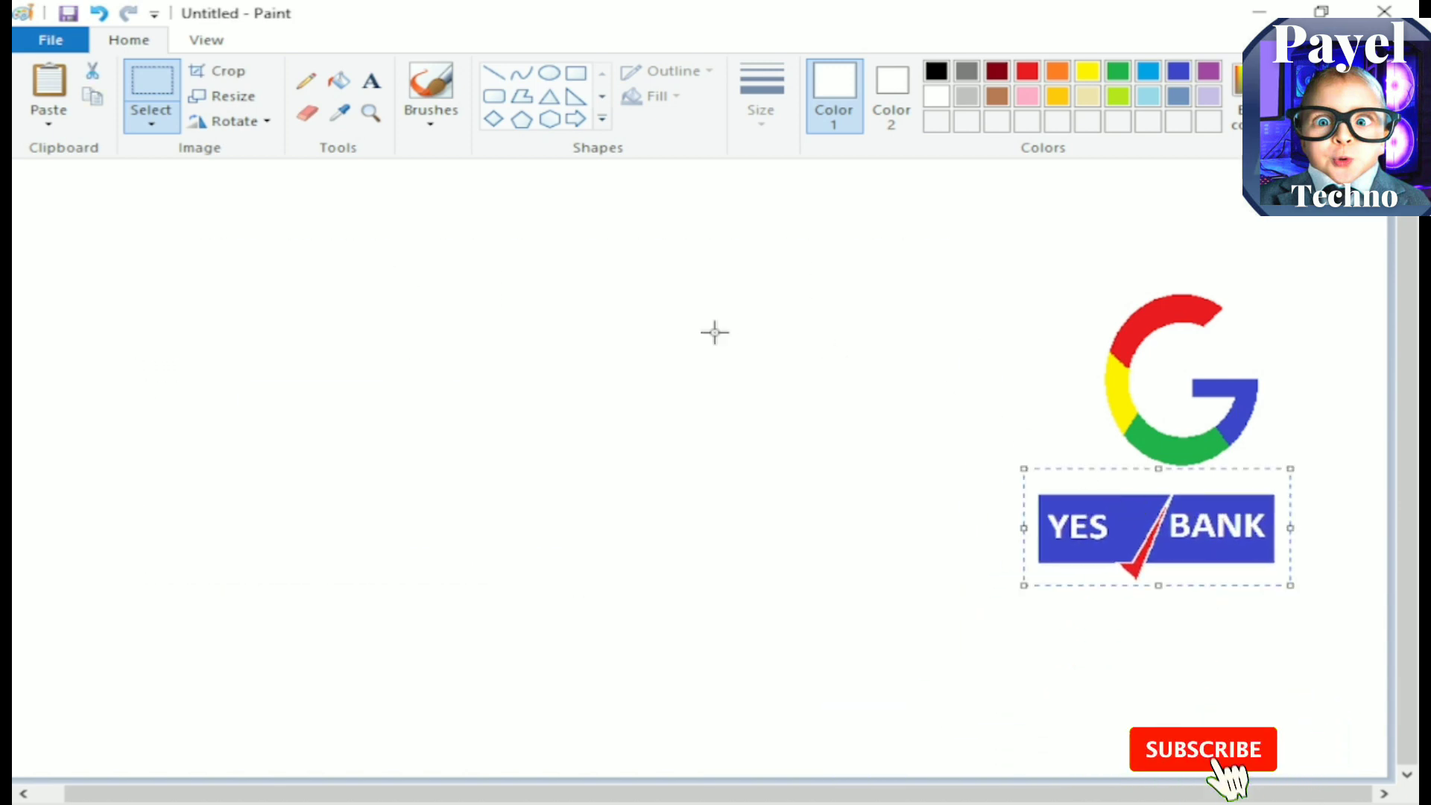
{"action": "left_click", "coordinate": [691, 322]}
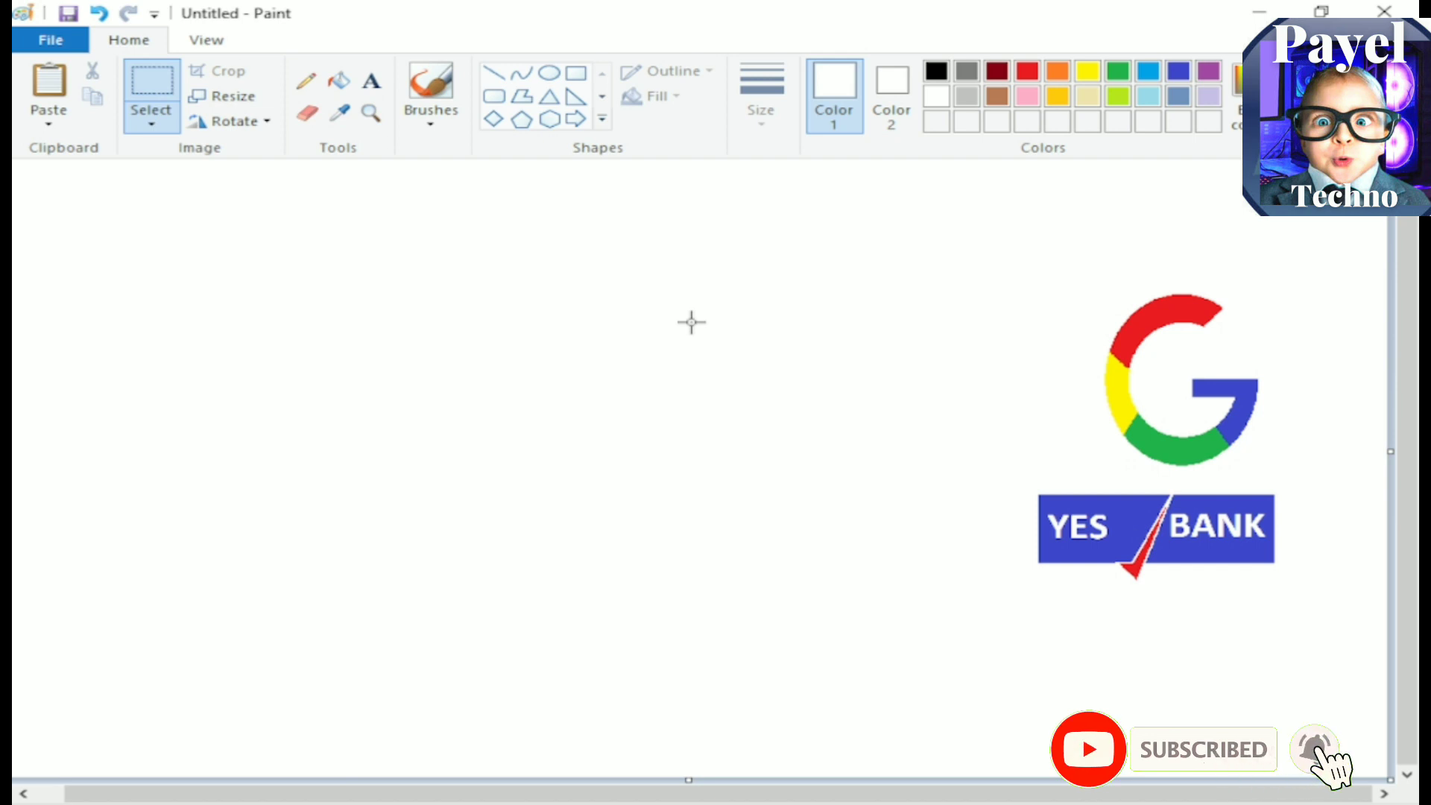